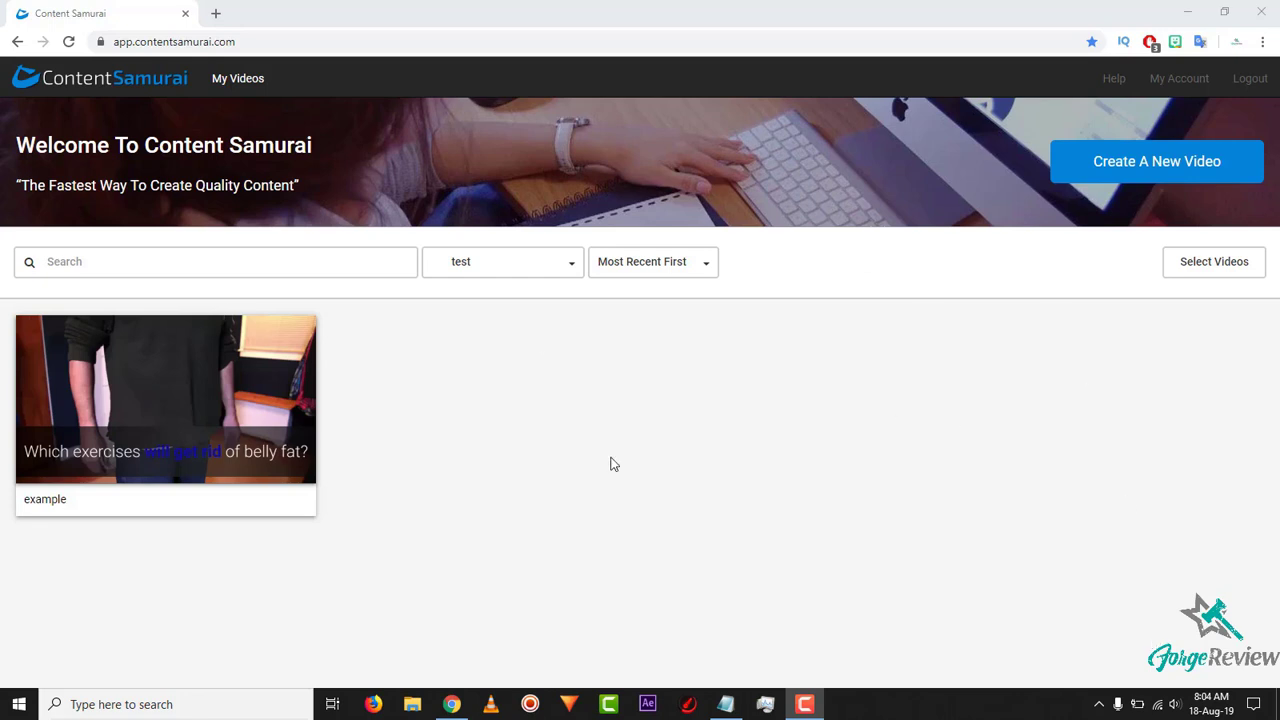
# - Create a new video from an article or blog post using the Sea Mist template
pyautogui.click(1103, 170)
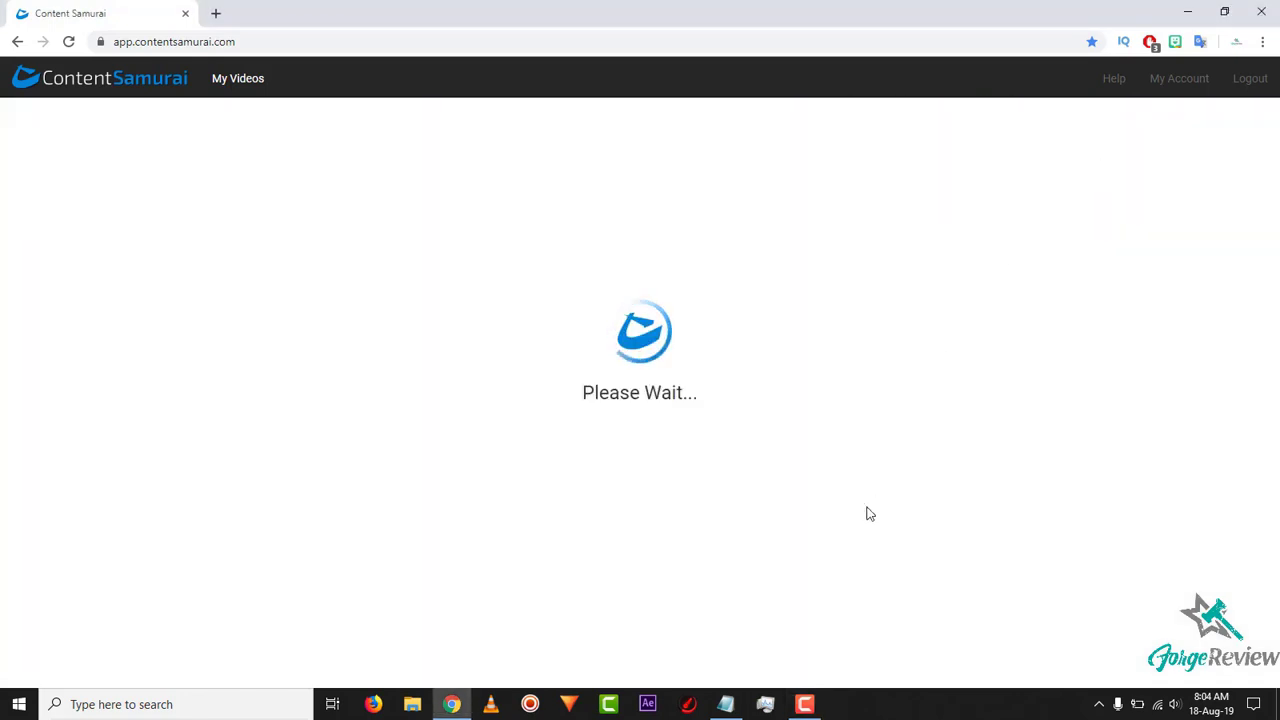
pyautogui.click(727, 704)
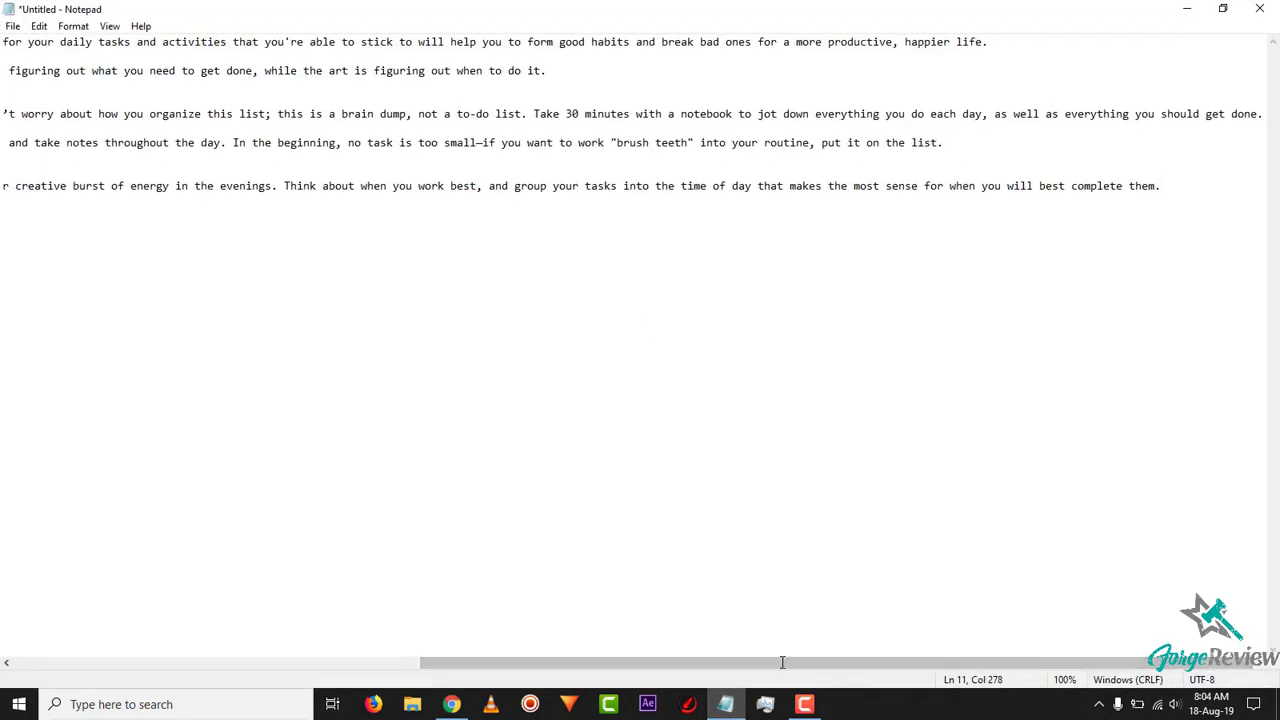
pyautogui.click(733, 707)
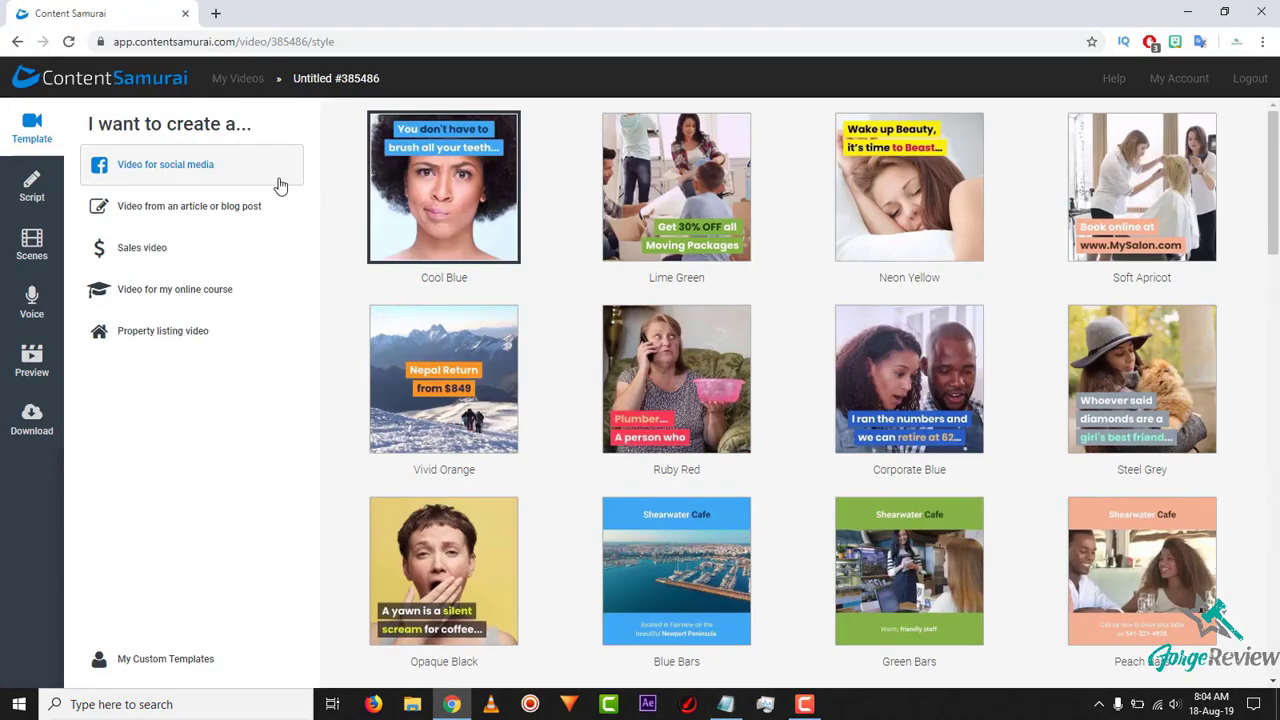
pyautogui.click(218, 215)
pyautogui.moveTo(1275, 247)
pyautogui.mouseDown()
pyautogui.moveTo(1275, 545)
pyautogui.moveTo(1277, 225)
pyautogui.mouseUp()
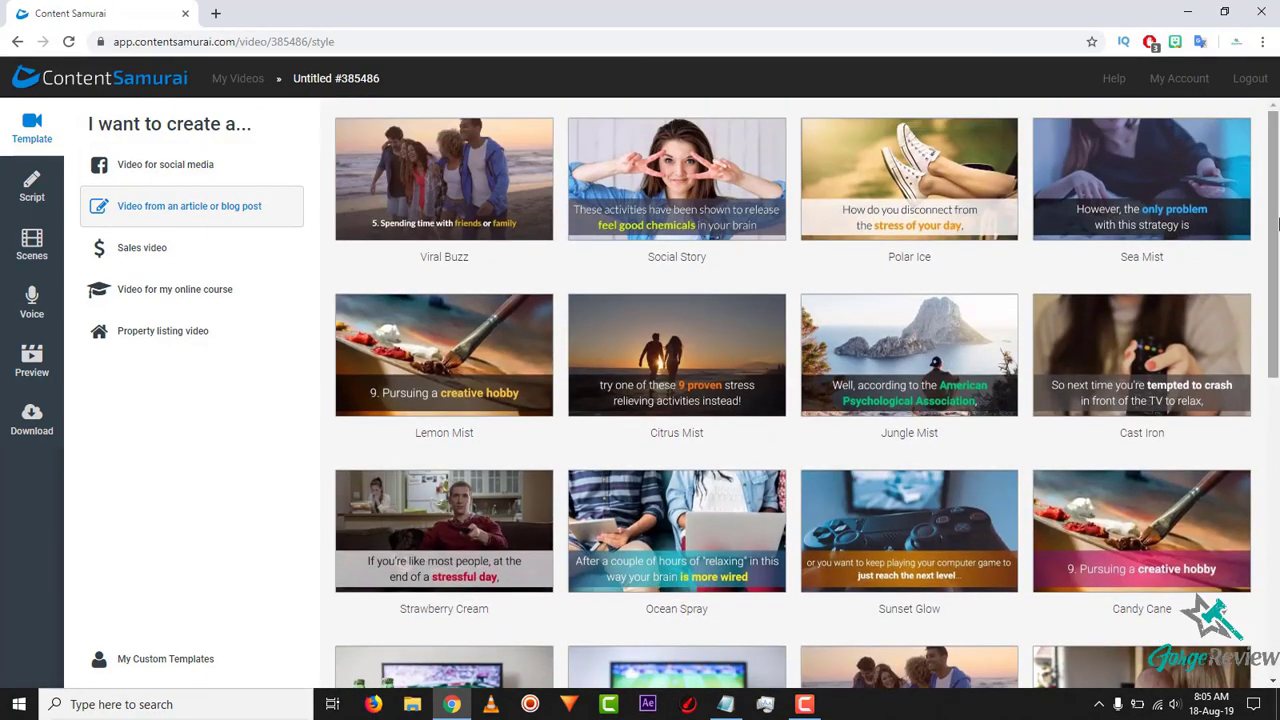
pyautogui.click(1146, 173)
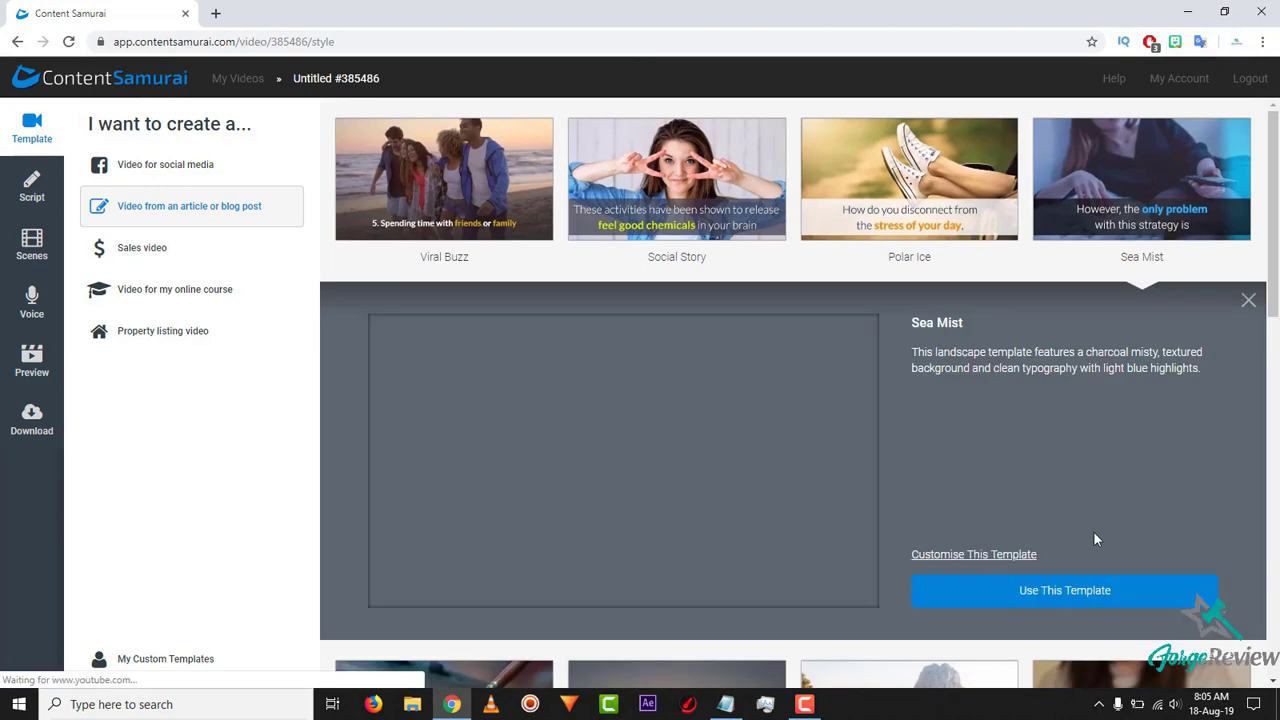
pyautogui.click(1076, 592)
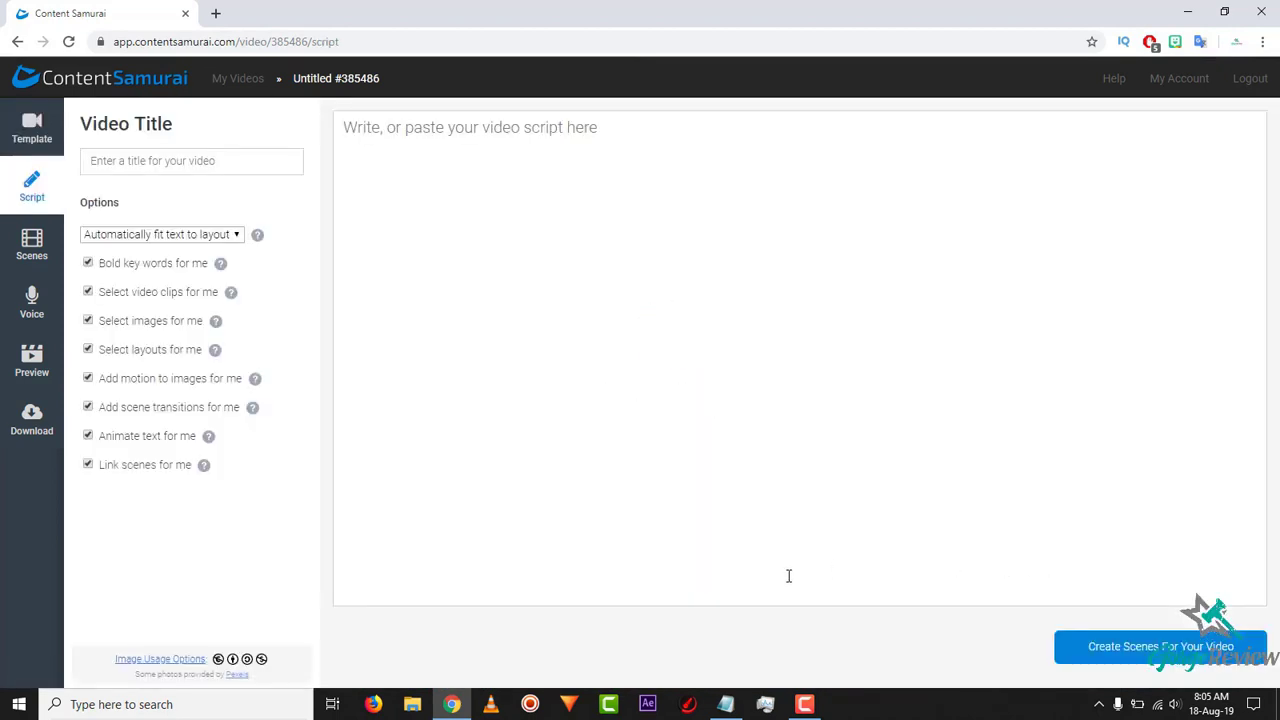
# - Title the video "testexample" and copy the entire text from the open Notepad document into its script
pyautogui.click(183, 167)
pyautogui.write('testexample')
pyautogui.click(726, 704)
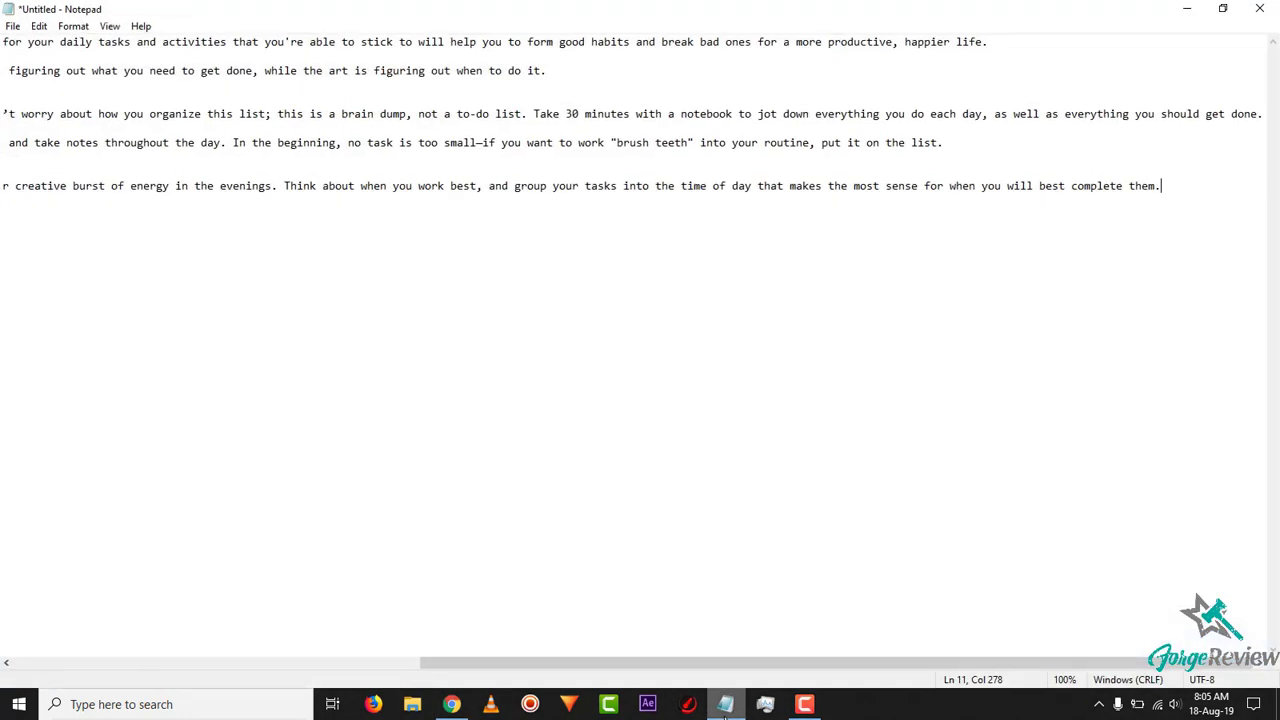
pyautogui.hotkey('ctrl', 'a')
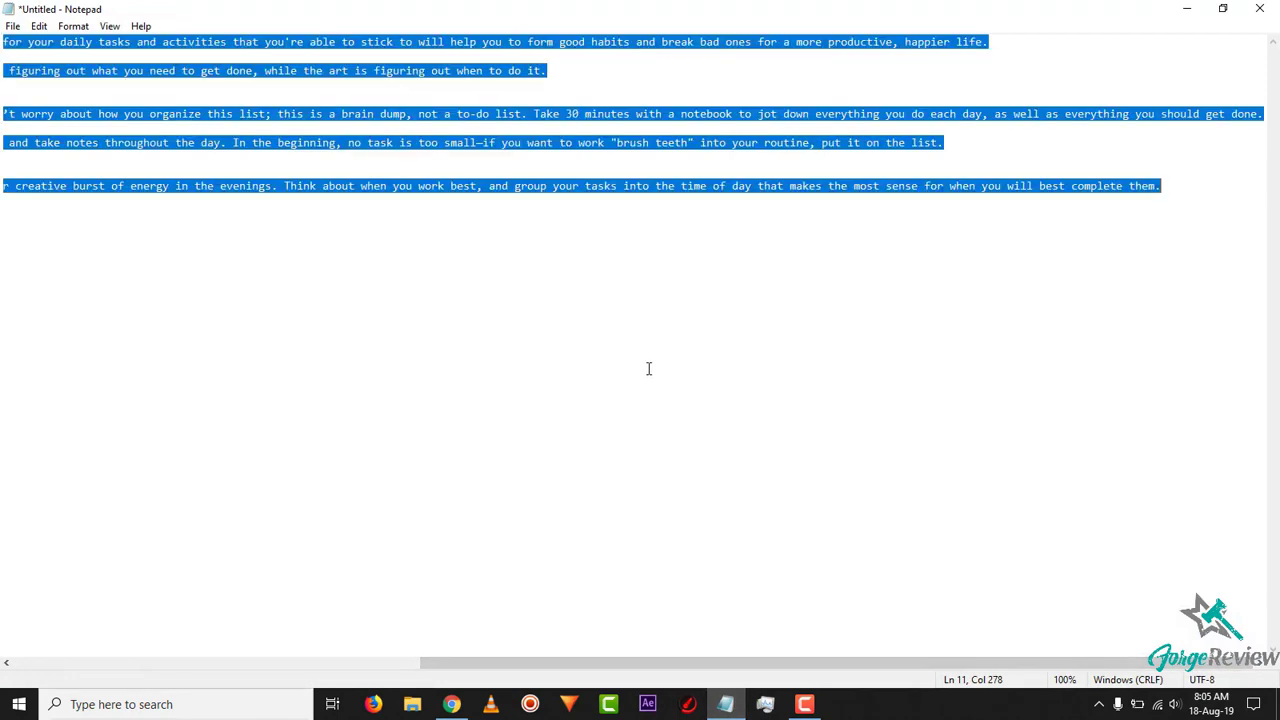
pyautogui.click(1187, 8)
pyautogui.click(782, 303)
pyautogui.write('Habits are powerful, but they\'re not easy to form—particularly good habits. Creating a schedule for your daily tasks and activities that you\'re able to stick to will help you to form good habits and break bad ones for a more productive, happier life.  Setting up a solid daily routine is a little bit art and a little bit of science. The science is figuring out what you need to get done, while the art is figuring out when to do it.  Make a List First, write down everything you need to get done daily, both in your home life and at work. Don\'t worry about how you organize this list; this is a brain dump, not a to-do list. Take 30 minutes with a notebook to jot down everything you do each day, as well as everything you should get done.  If you feel like it\'s too hard to remember all the tasks in one sitting, carry around a notebook and take notes throughout the day. In the beginning, no task is too small—if you want to work "brush teeth" into your routine, put it on the list.  Structure Your Day Early birds get things done most effectively before lunchtime, while night owls tend to get their creative burst of energy in the evenings. Think about when you work best, and group your tasks into the time of day that makes the most sense for when you will best complete them.')
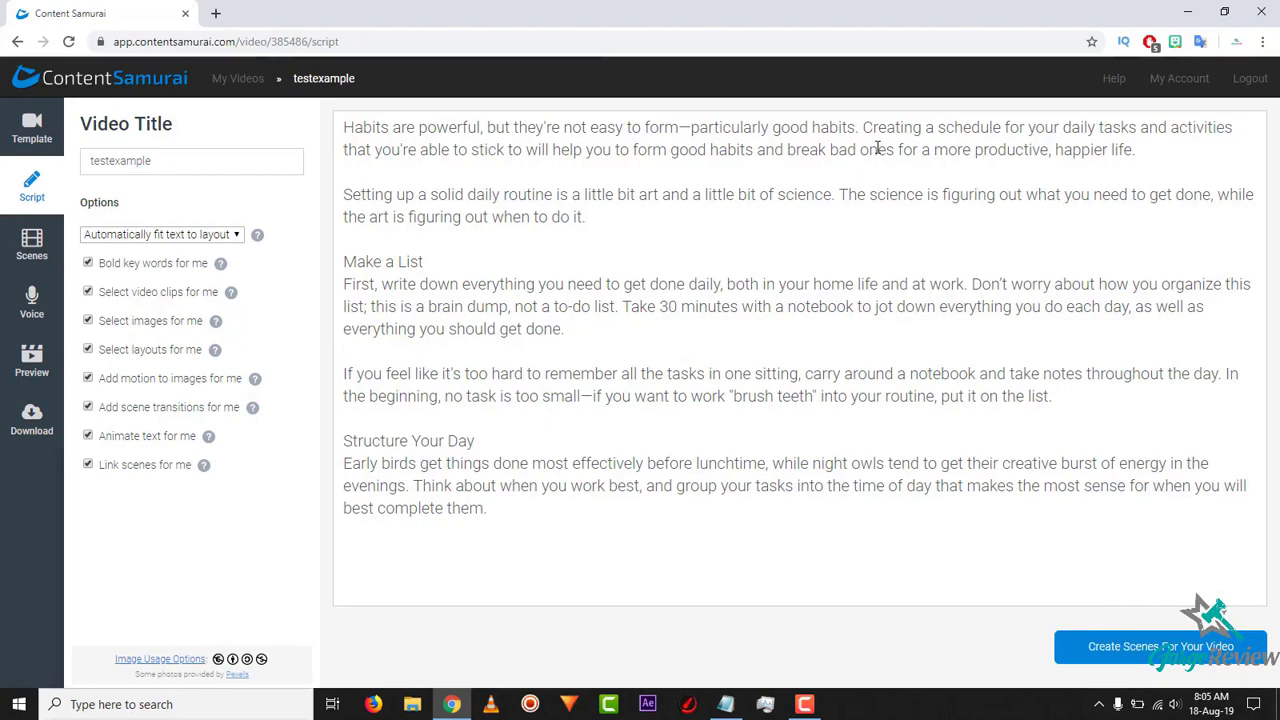
# - Add a full stop after the script headings "Make a List" and "Structure Your Day"
pyautogui.click(452, 261)
pyautogui.write('.')
pyautogui.click(491, 440)
pyautogui.write('.')
# - Turn off automatic image selection and create the scenes for the video
pyautogui.click(88, 320)
pyautogui.click(1218, 658)
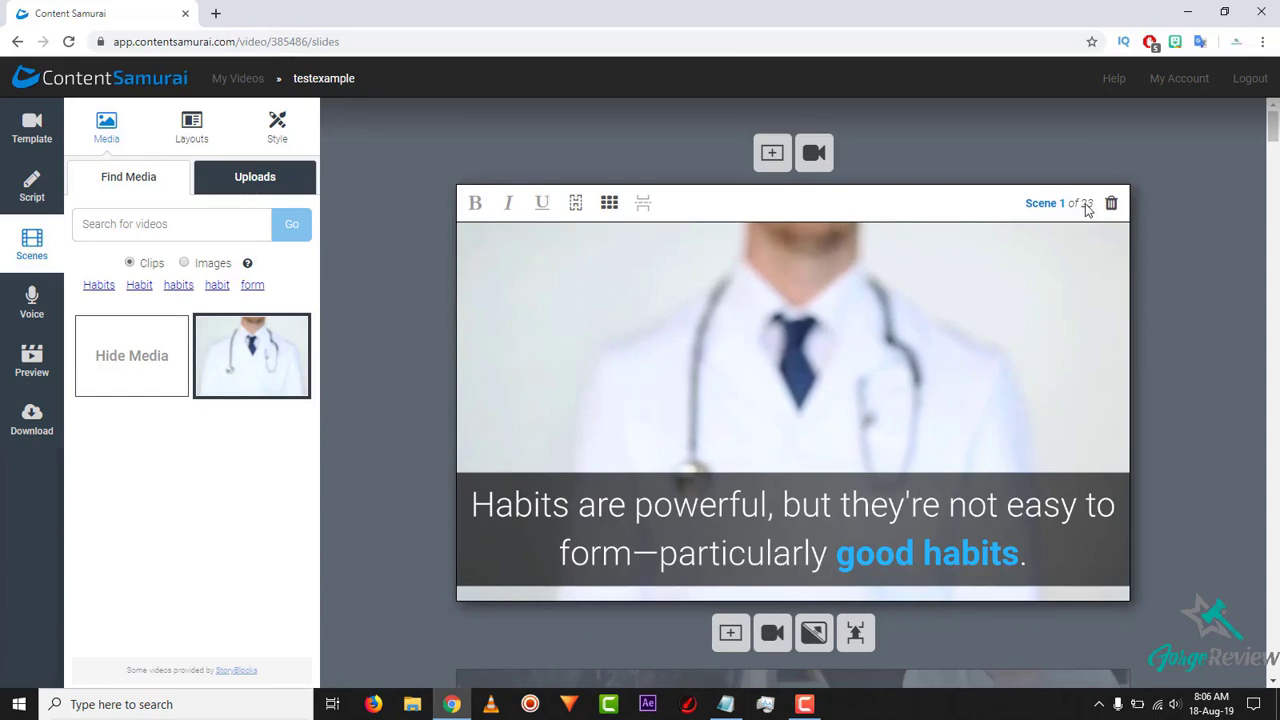
pyautogui.moveTo(1274, 127)
pyautogui.mouseDown()
pyautogui.moveTo(1276, 350)
pyautogui.moveTo(1278, 115)
pyautogui.mouseUp()
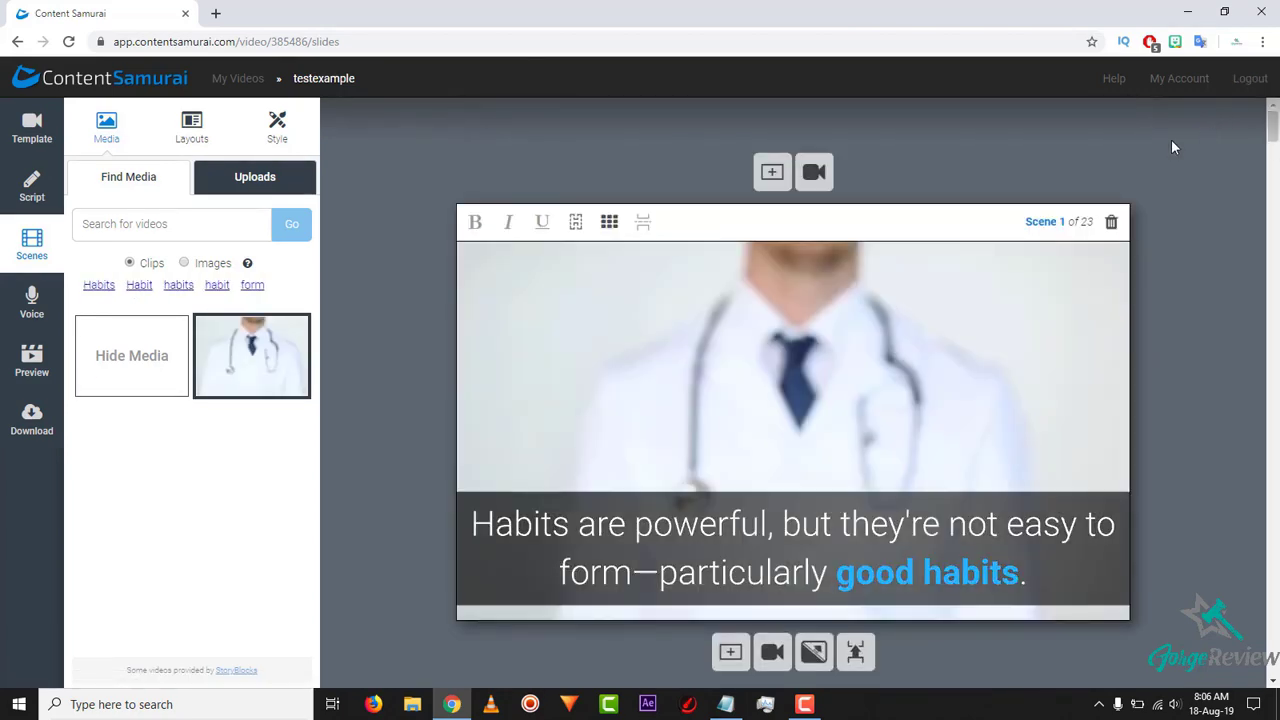
# - Examine the upload options for clips and images, then return to the media search
pyautogui.click(288, 177)
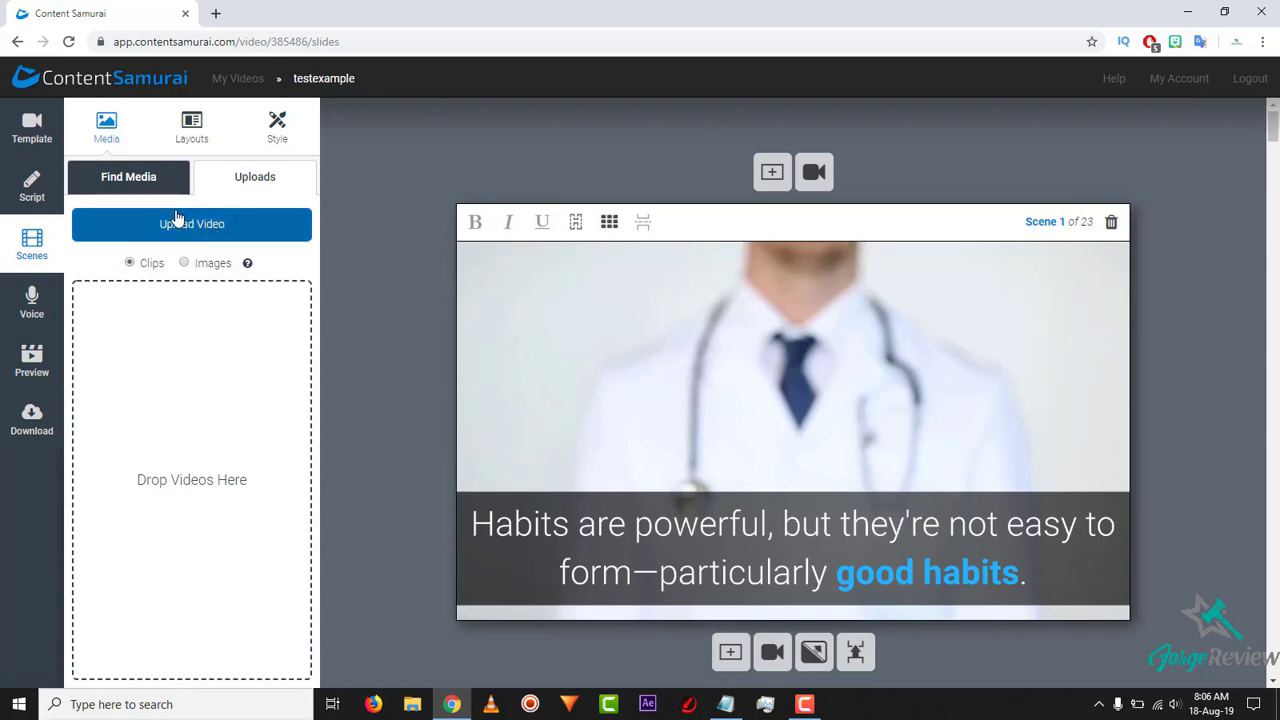
pyautogui.click(184, 264)
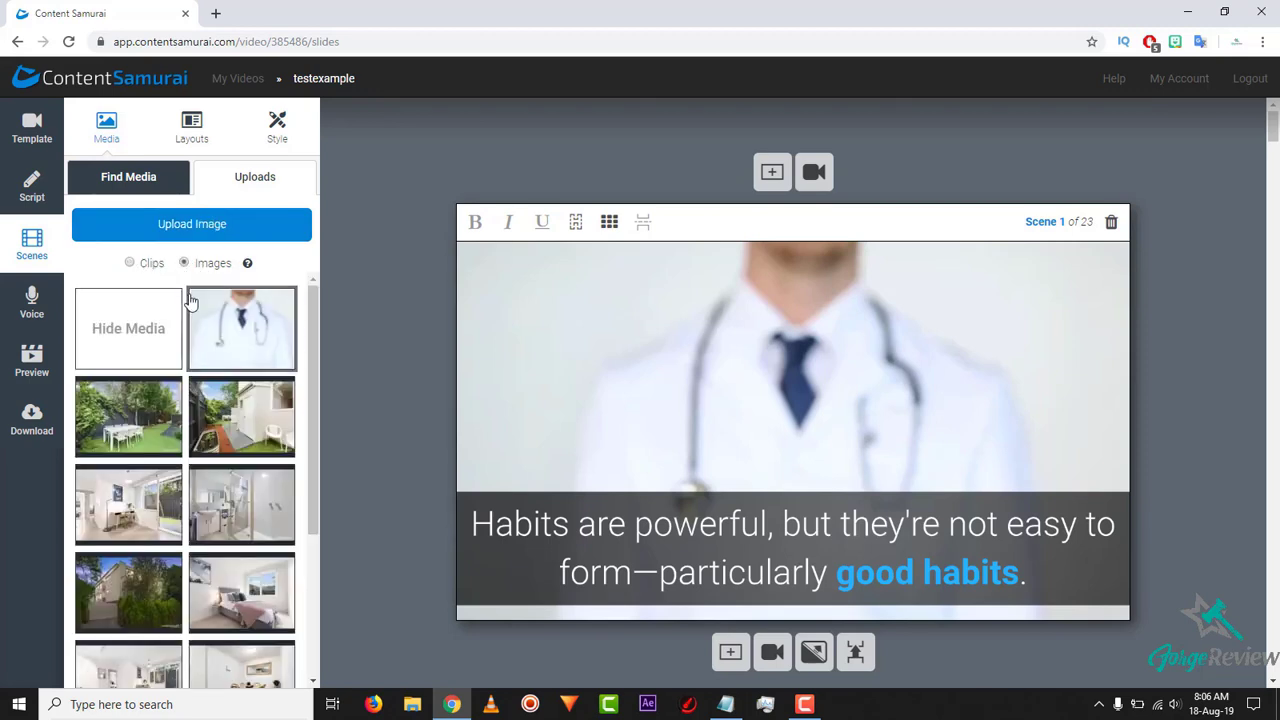
pyautogui.click(150, 265)
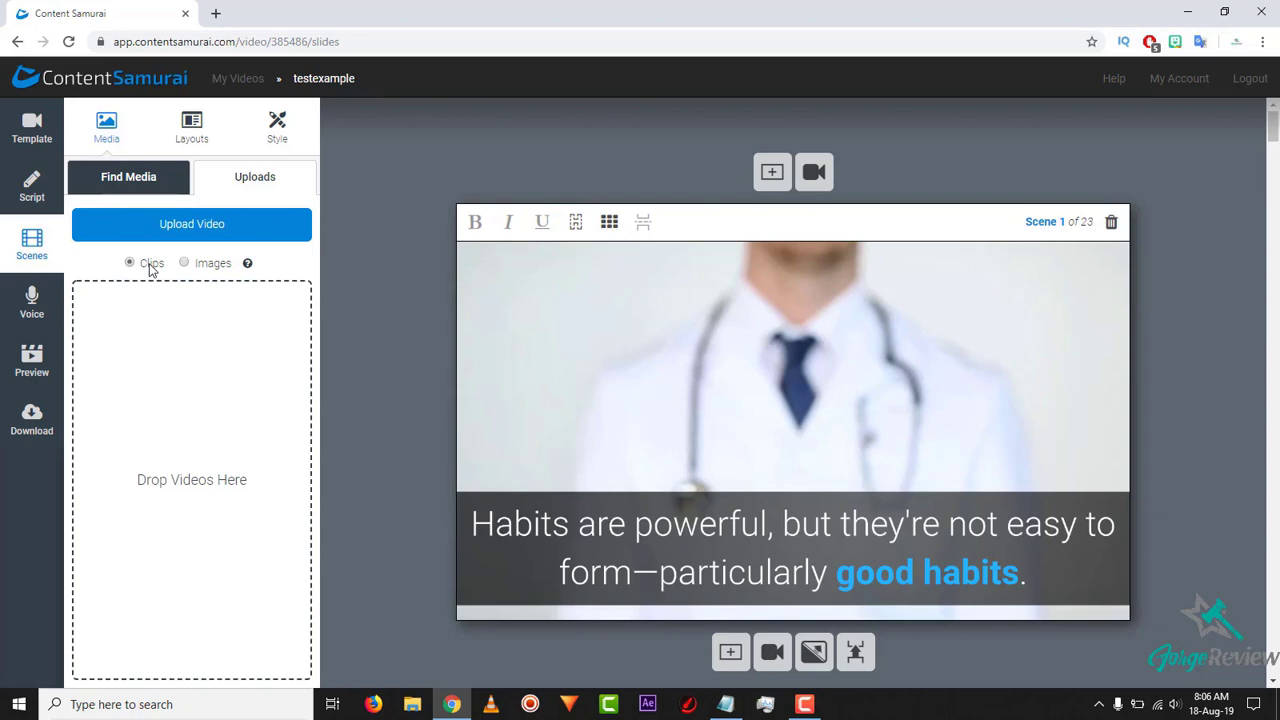
pyautogui.click(140, 178)
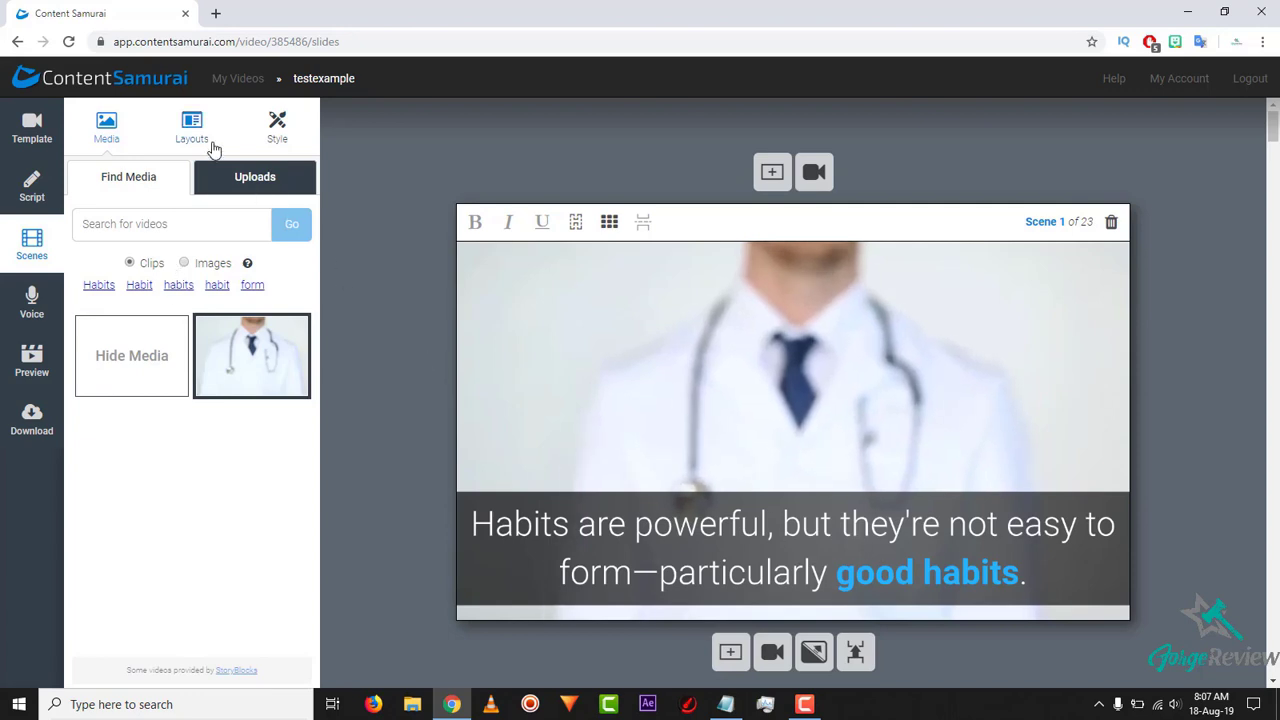
# - Change the highlight text color to yellow (#d4d651)
pyautogui.click(267, 136)
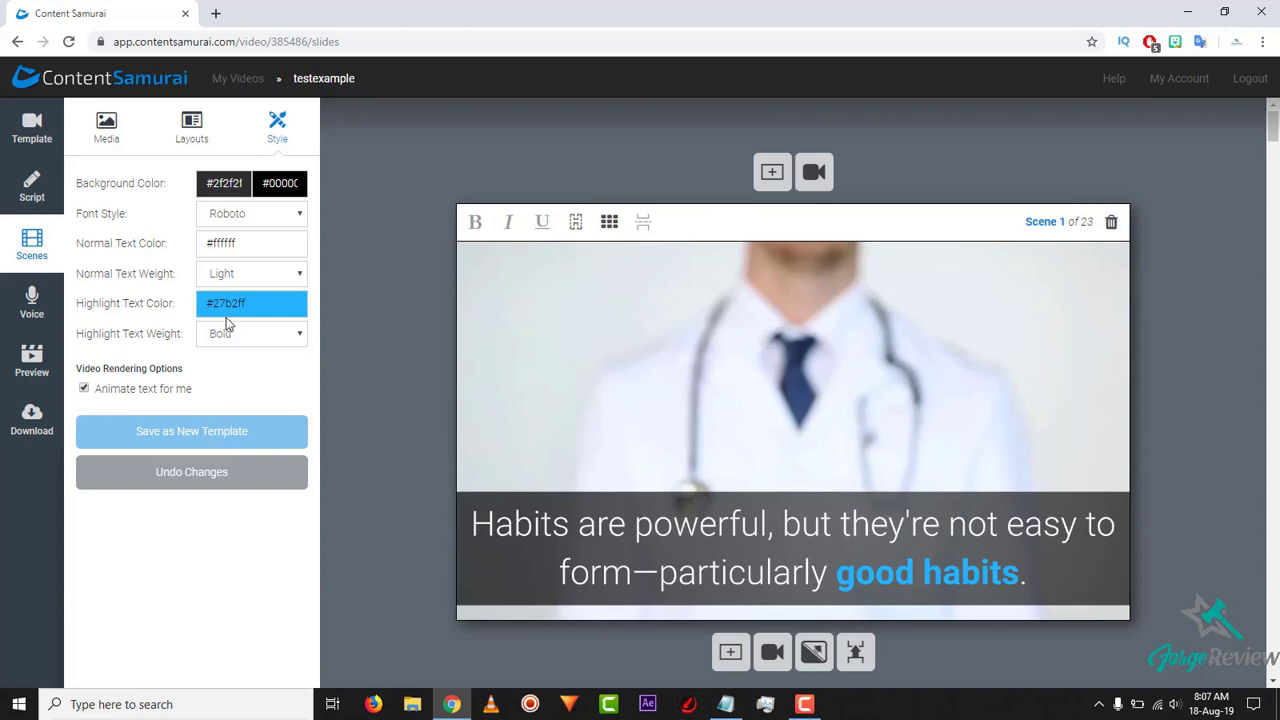
pyautogui.click(258, 303)
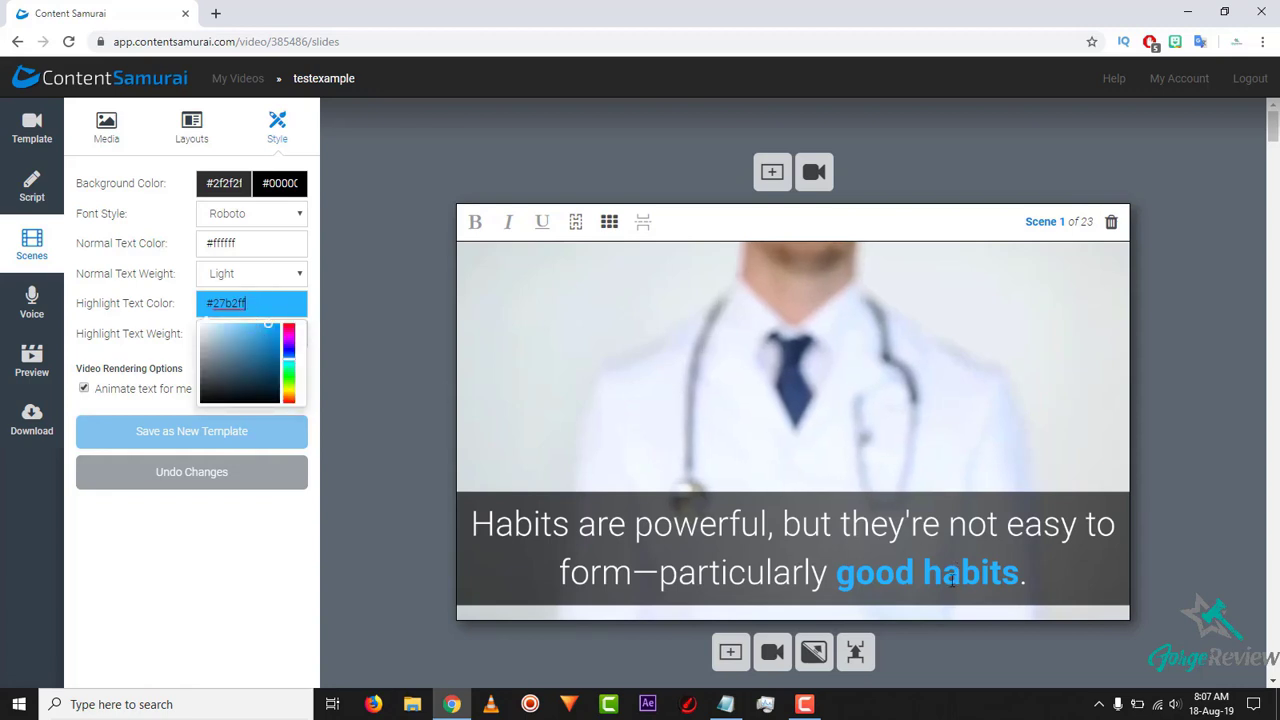
pyautogui.moveTo(256, 384); pyautogui.dragTo(250, 331)
pyautogui.moveTo(250, 340); pyautogui.dragTo(249, 336)
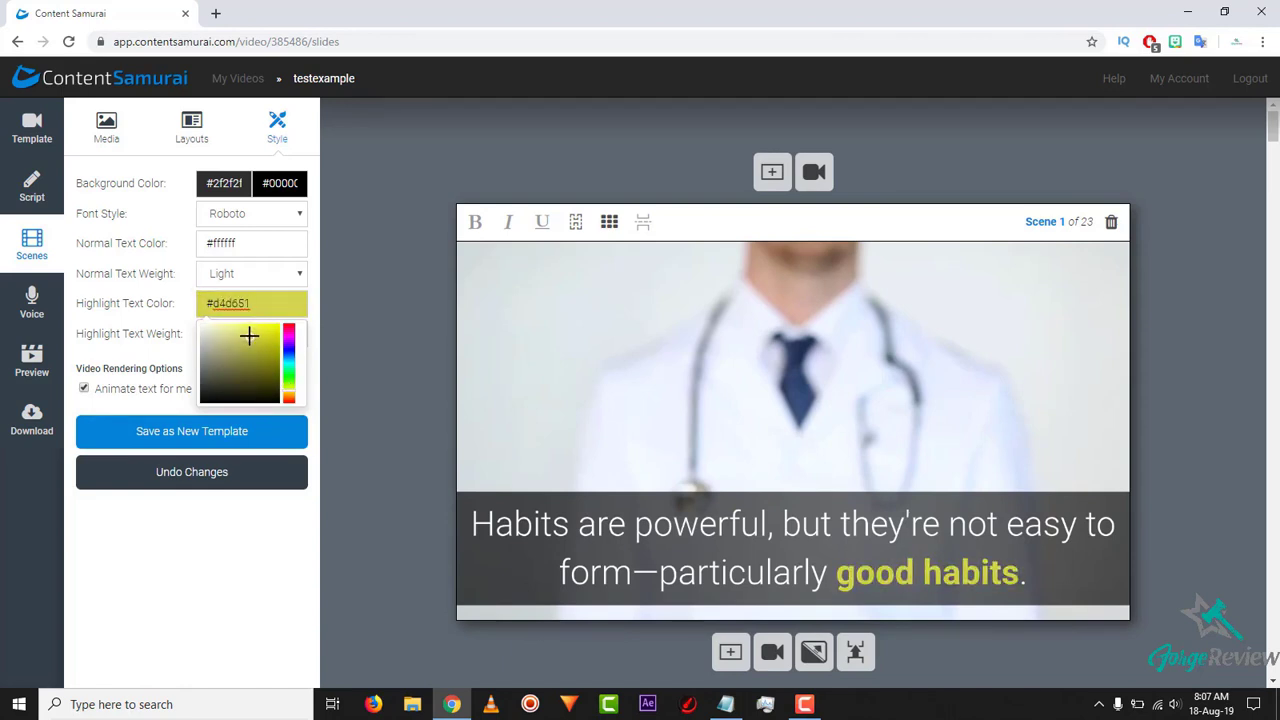
pyautogui.click(264, 517)
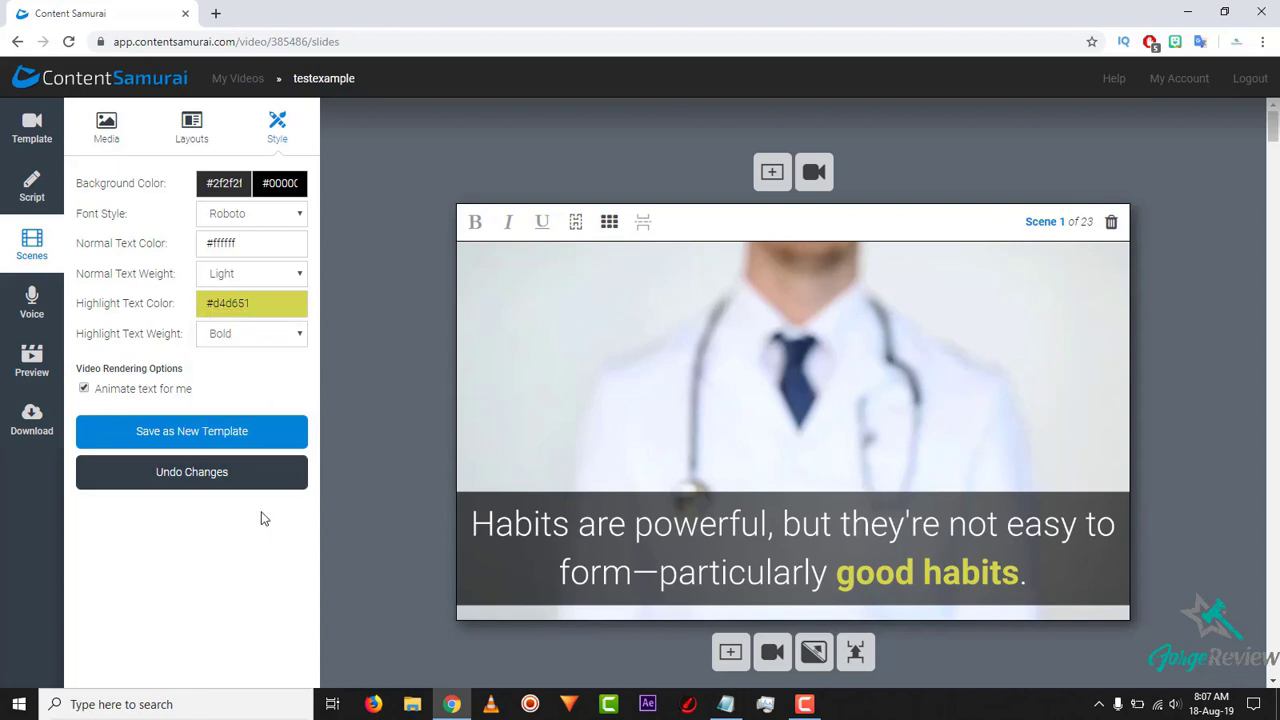
# - Try Gloria Hallelujah as the font style, then settle on Amethysta
pyautogui.click(243, 216)
pyautogui.scroll(1, 246, 300)
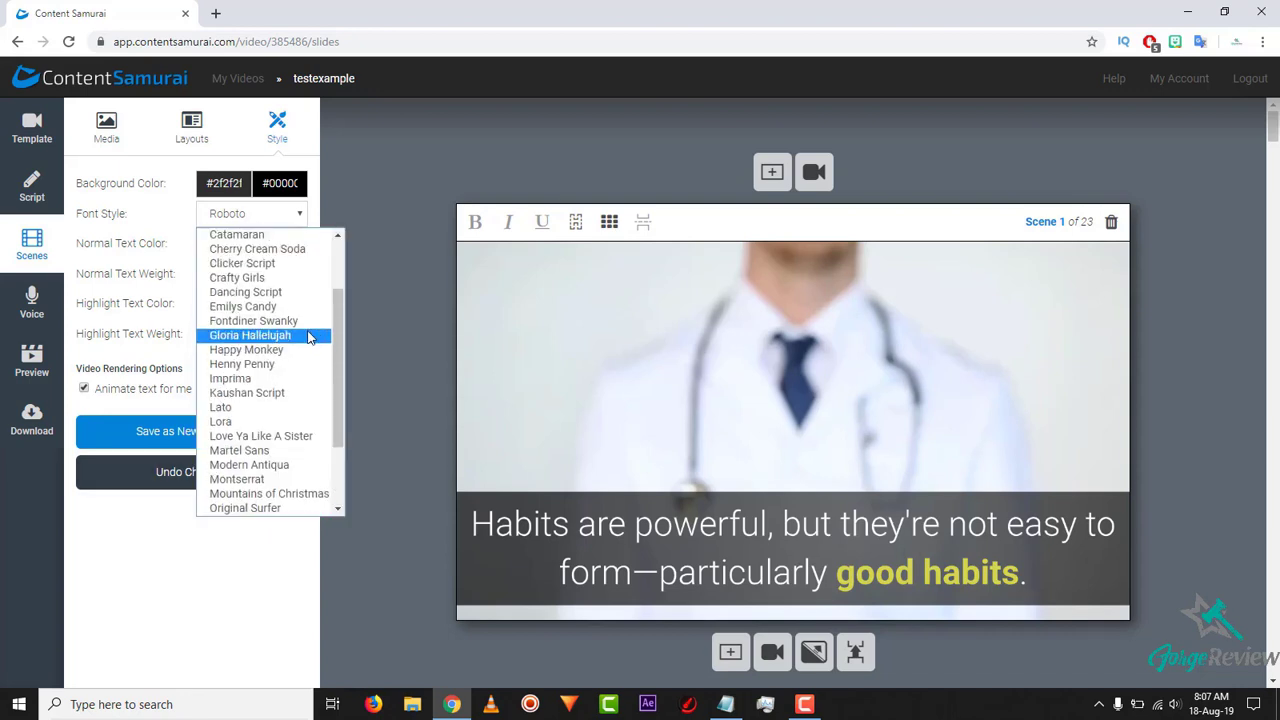
pyautogui.click(246, 334)
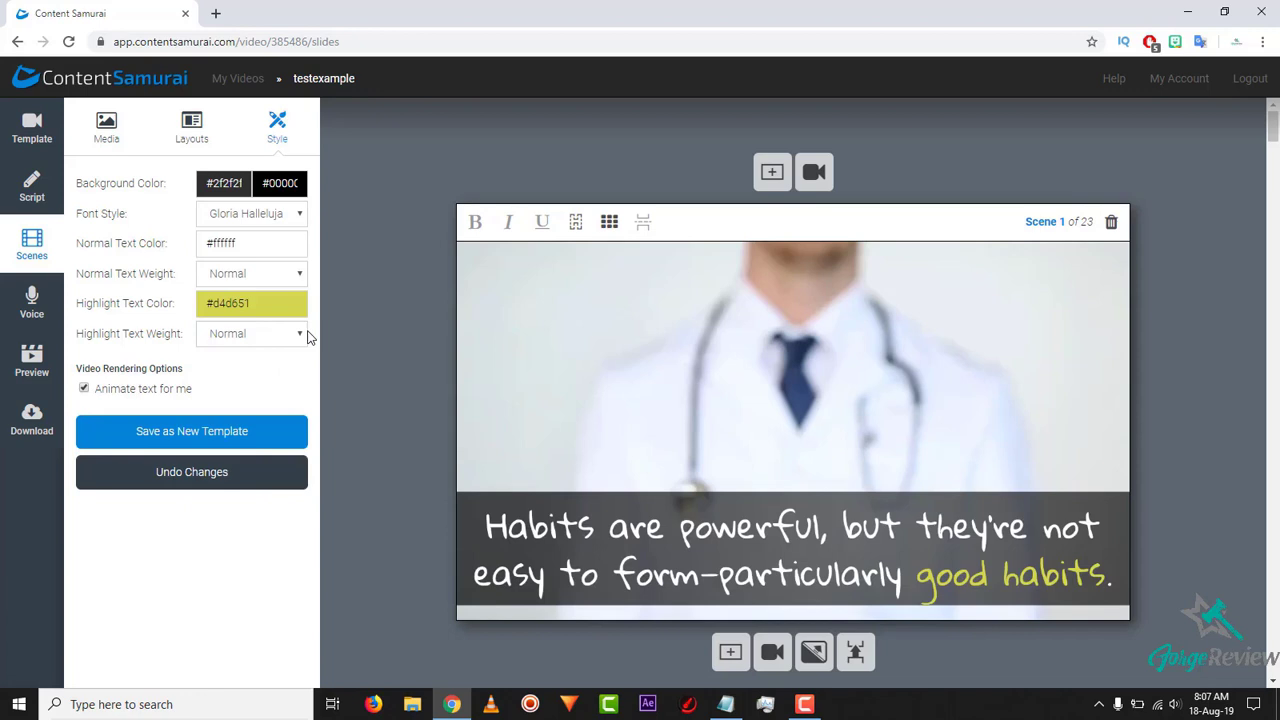
pyautogui.click(259, 218)
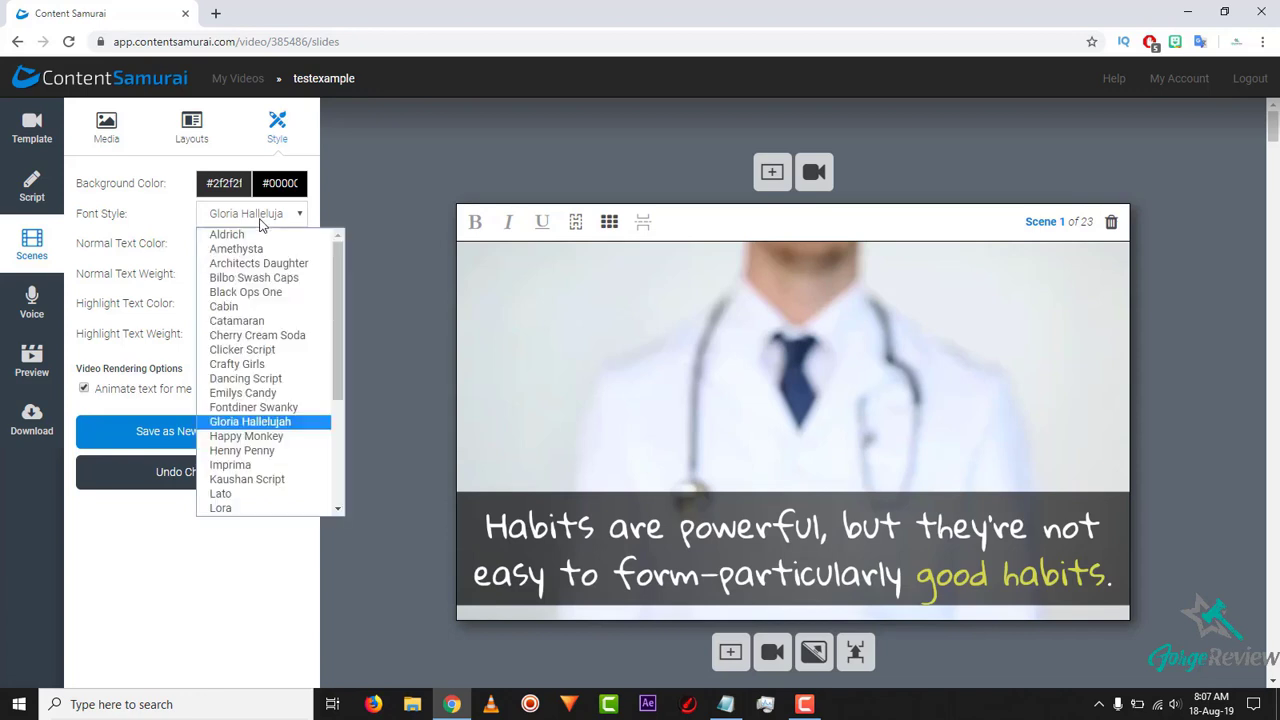
pyautogui.click(257, 246)
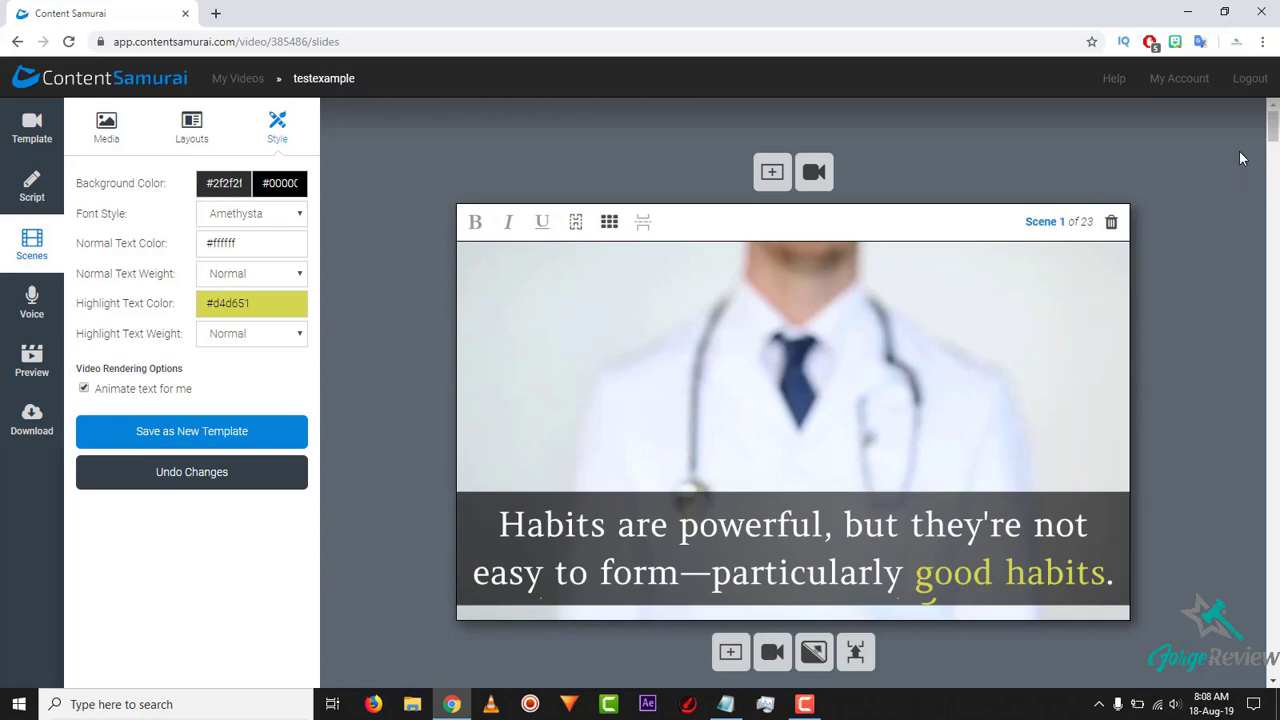
# - Hide the background media of scene 2 and reposition its text to the middle of the scene
pyautogui.moveTo(1275, 135); pyautogui.dragTo(1278, 167)
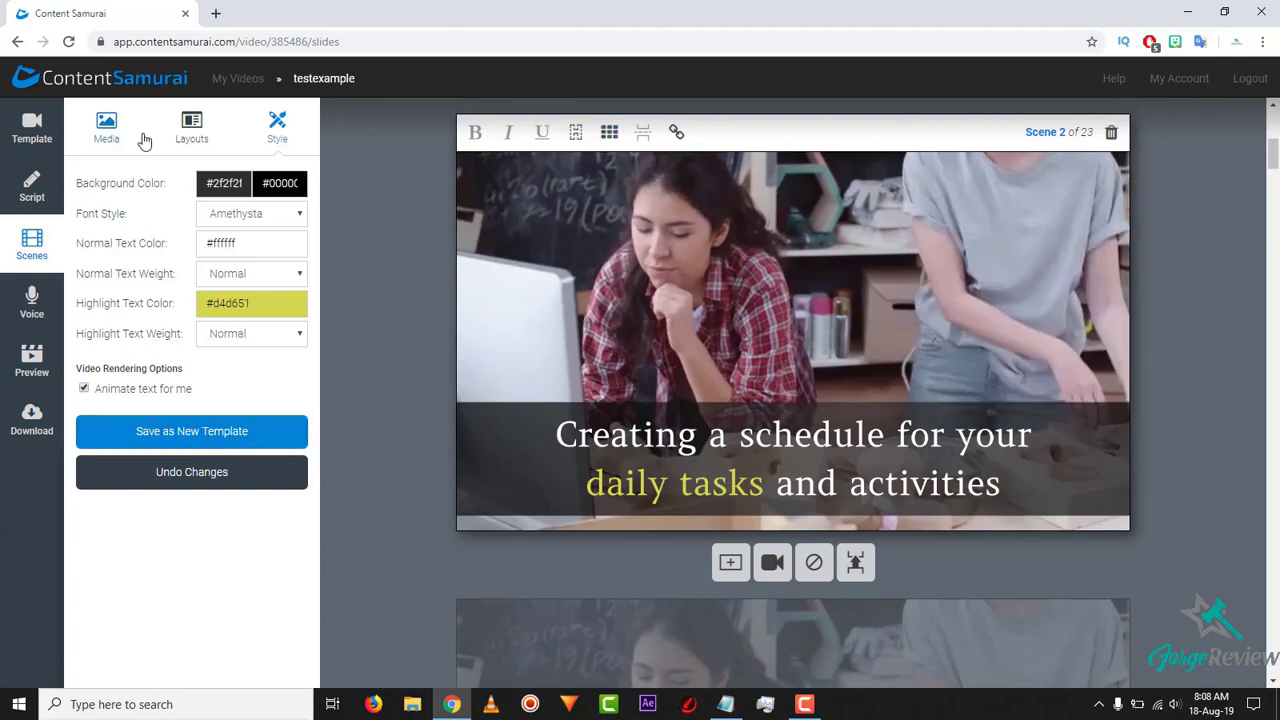
pyautogui.click(186, 125)
pyautogui.click(106, 126)
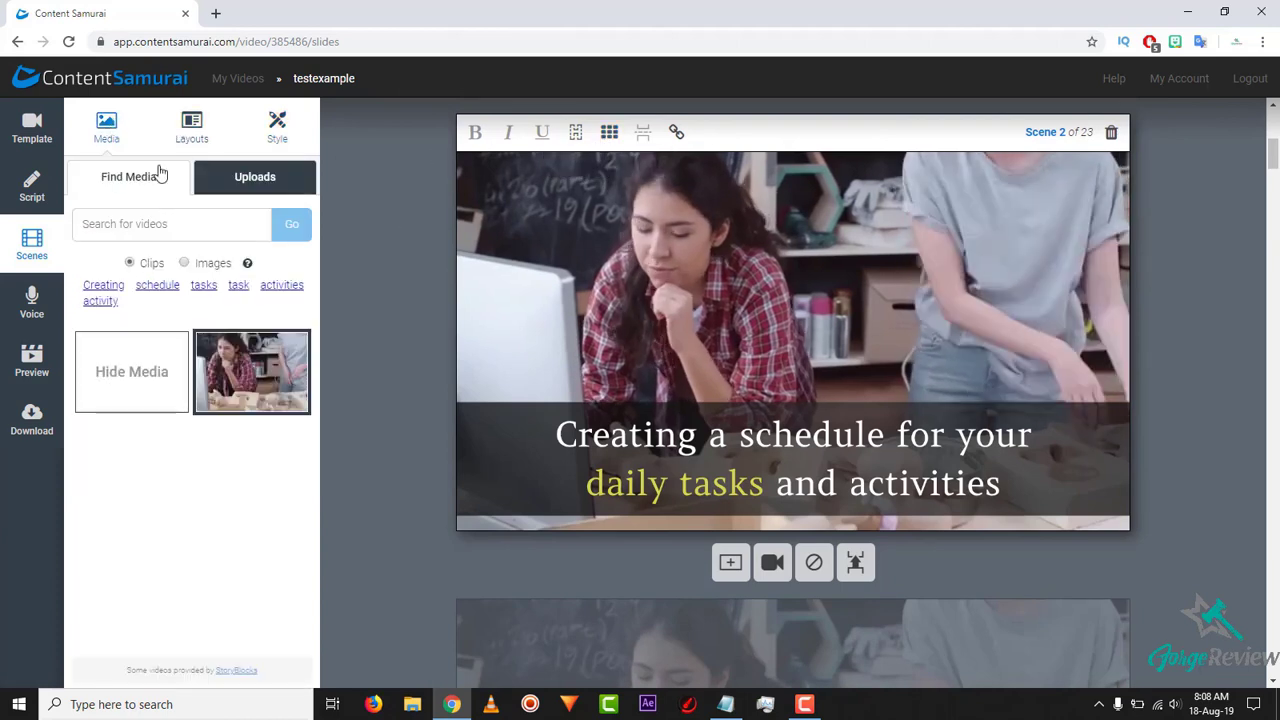
pyautogui.click(157, 366)
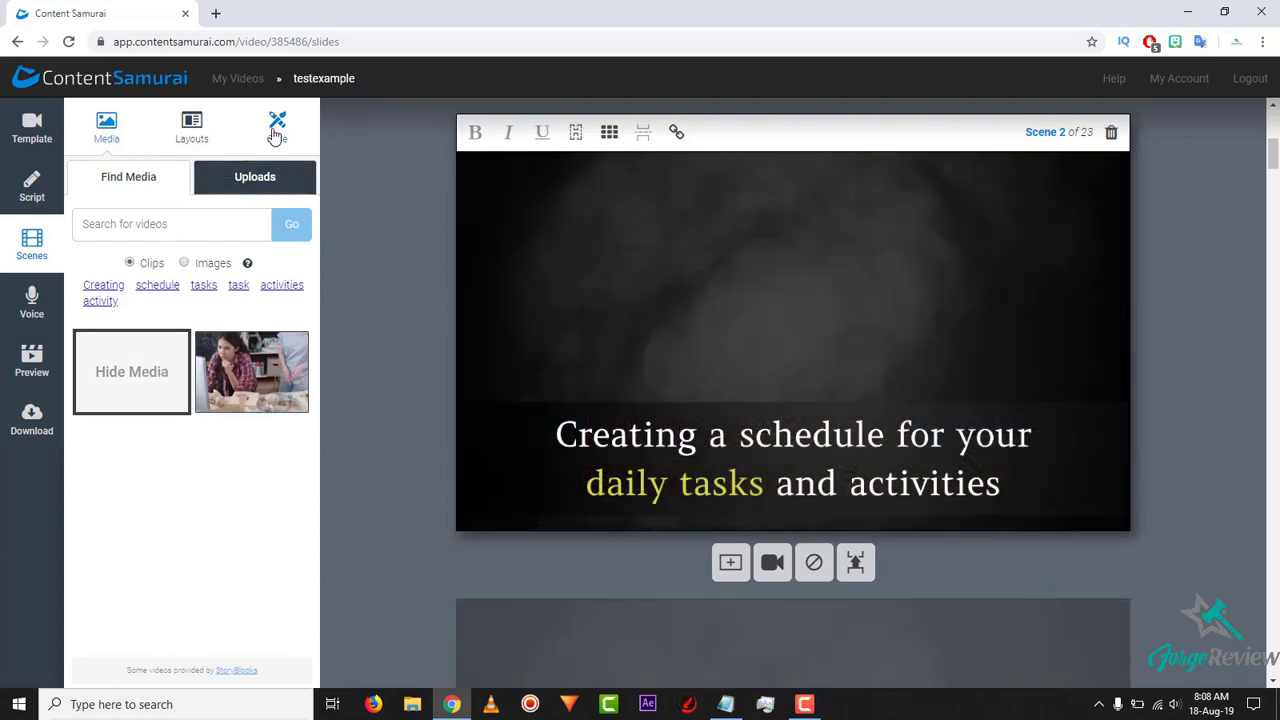
pyautogui.click(612, 132)
pyautogui.click(634, 190)
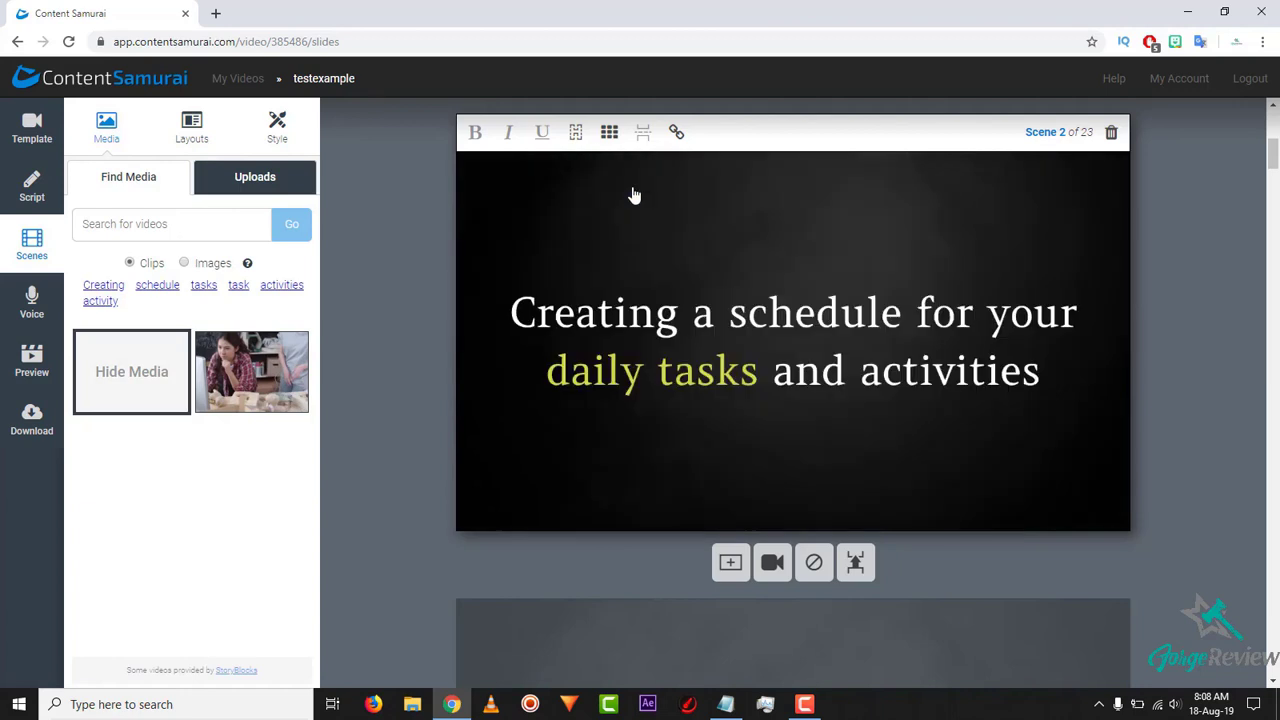
# - Set the two background colors to near-black and dark red
pyautogui.click(210, 133)
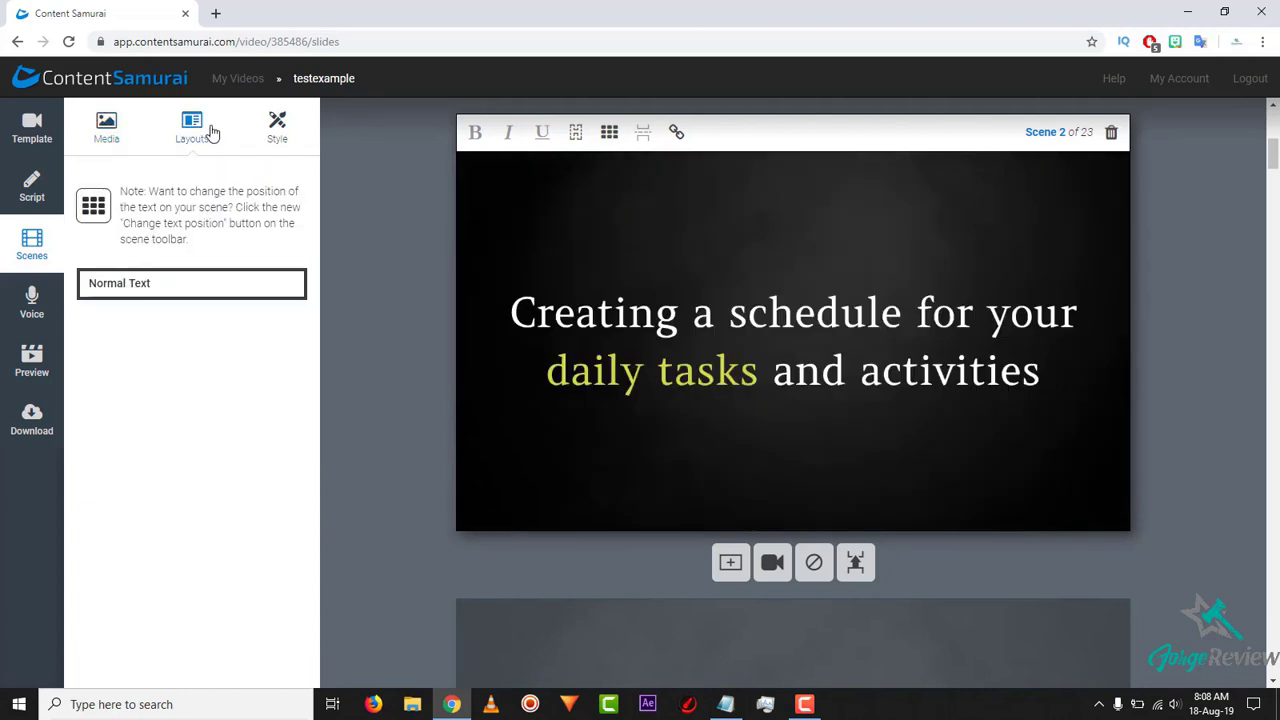
pyautogui.click(281, 125)
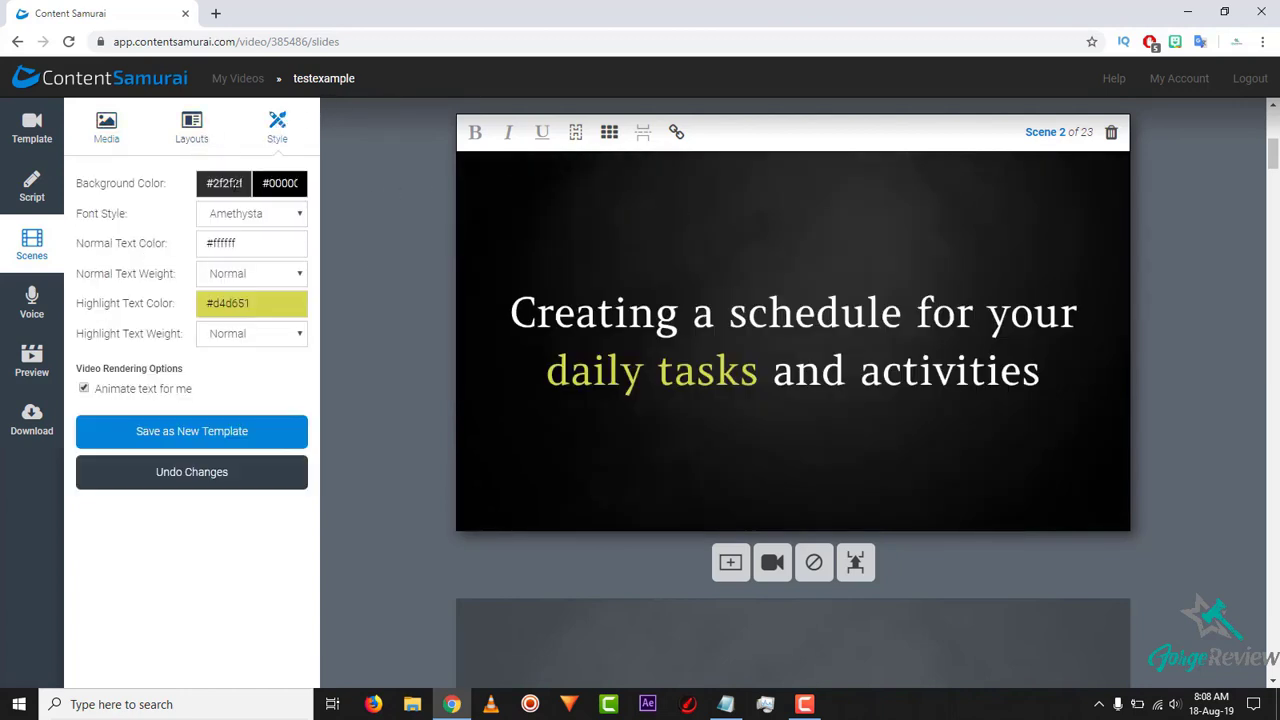
pyautogui.click(272, 183)
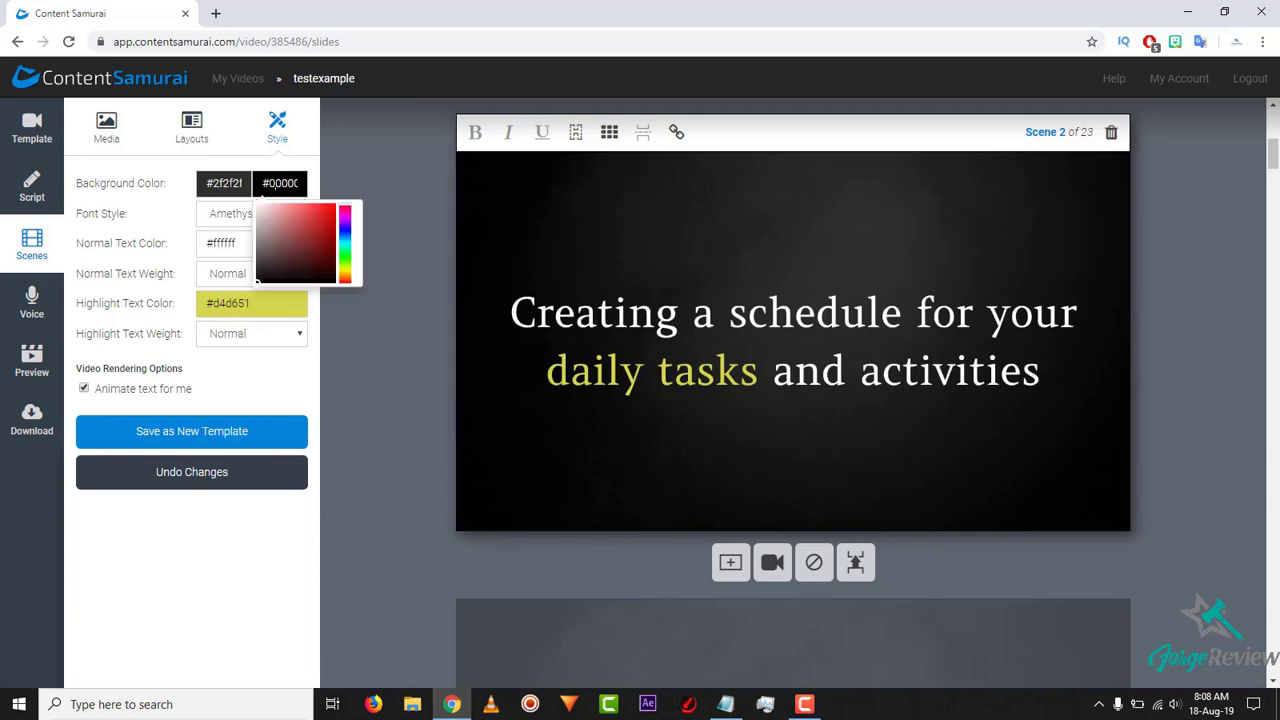
pyautogui.moveTo(304, 222)
pyautogui.mouseDown()
pyautogui.moveTo(277, 223)
pyautogui.moveTo(300, 214)
pyautogui.mouseUp()
pyautogui.click(224, 183)
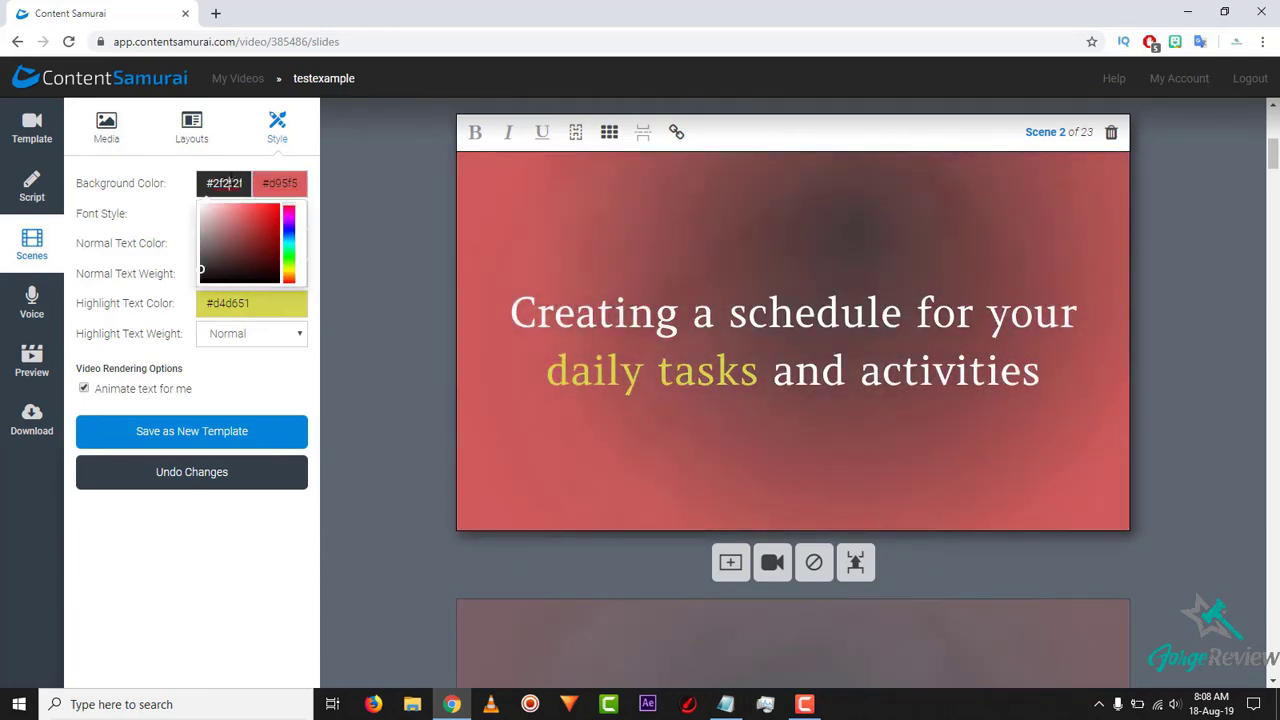
pyautogui.moveTo(233, 247); pyautogui.dragTo(215, 283)
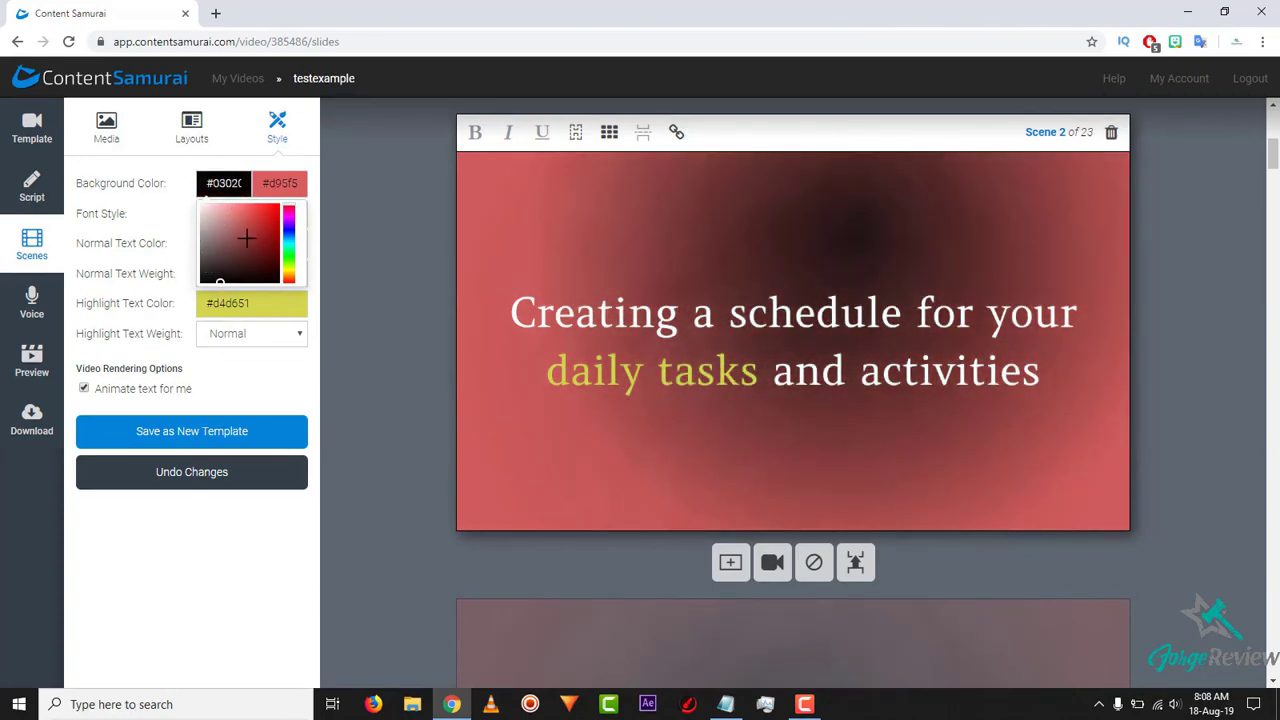
pyautogui.click(280, 183)
pyautogui.moveTo(317, 226); pyautogui.dragTo(322, 253)
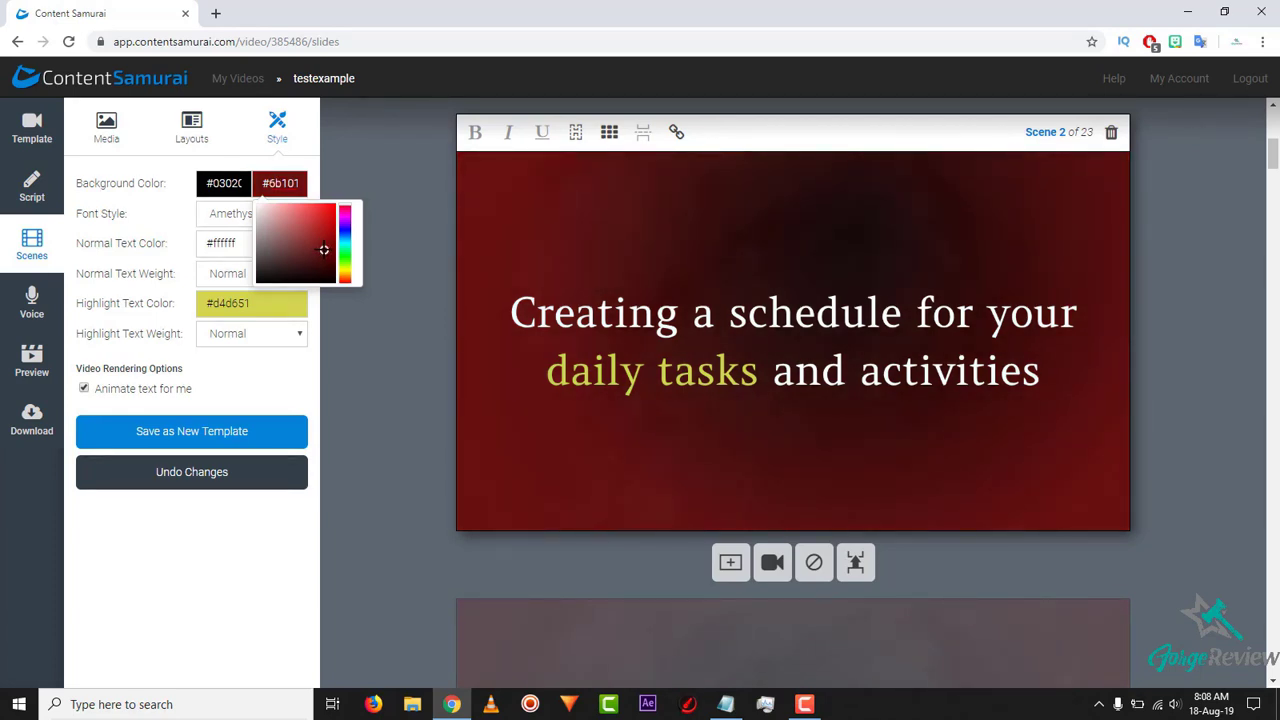
pyautogui.click(252, 380)
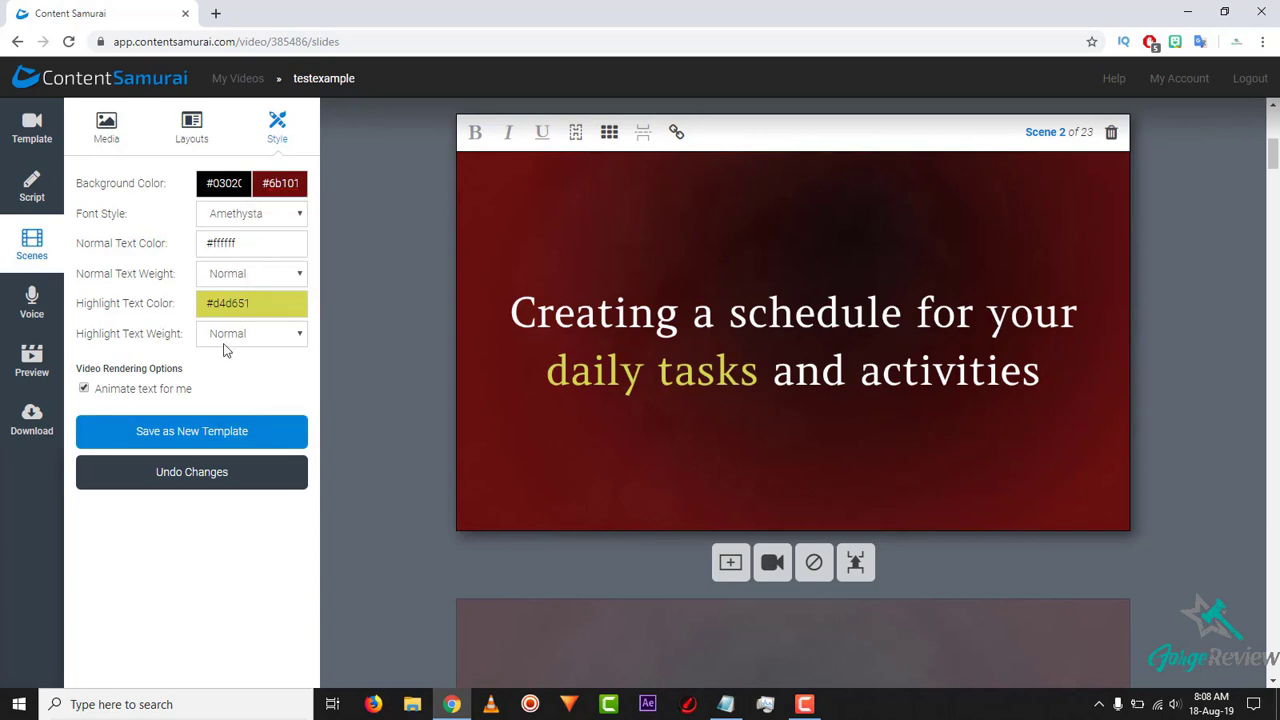
# - Find clips for the suggested keyword Habits and set the man holding a skateboard as scene 1's background
pyautogui.click(186, 137)
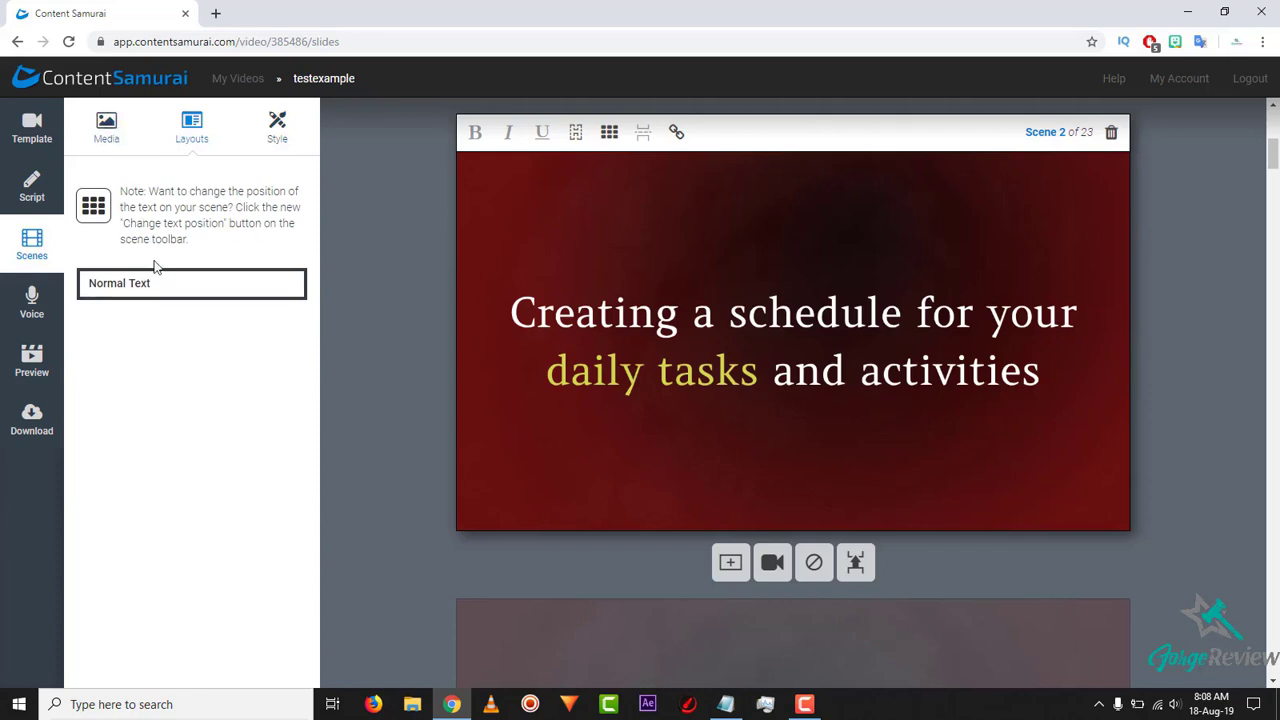
pyautogui.click(113, 136)
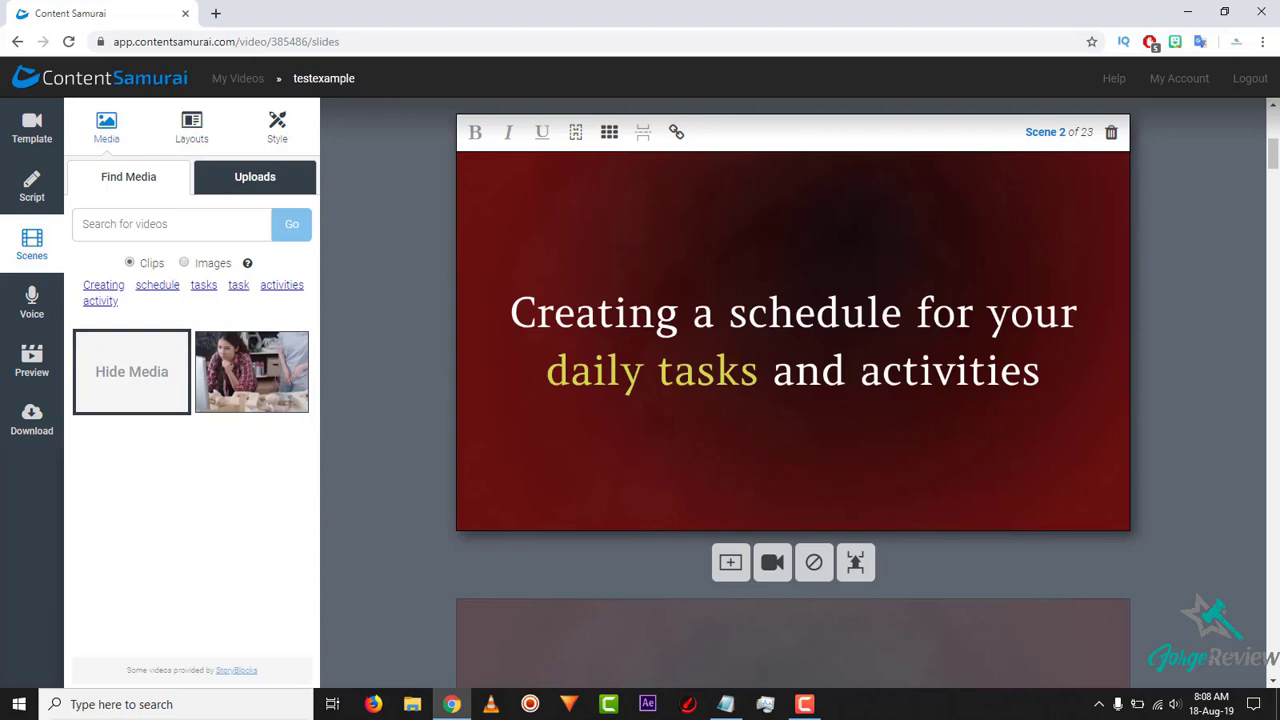
pyautogui.scroll(5, 922, 343)
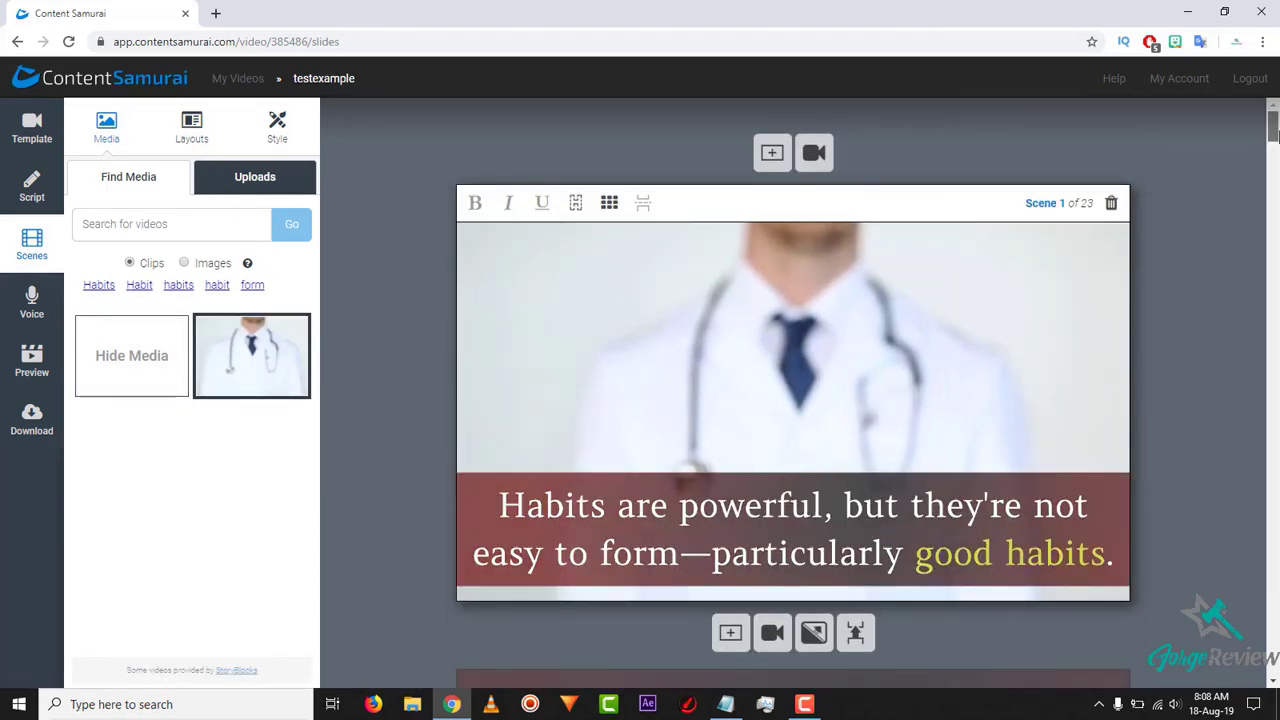
pyautogui.moveTo(1277, 132); pyautogui.dragTo(1277, 134)
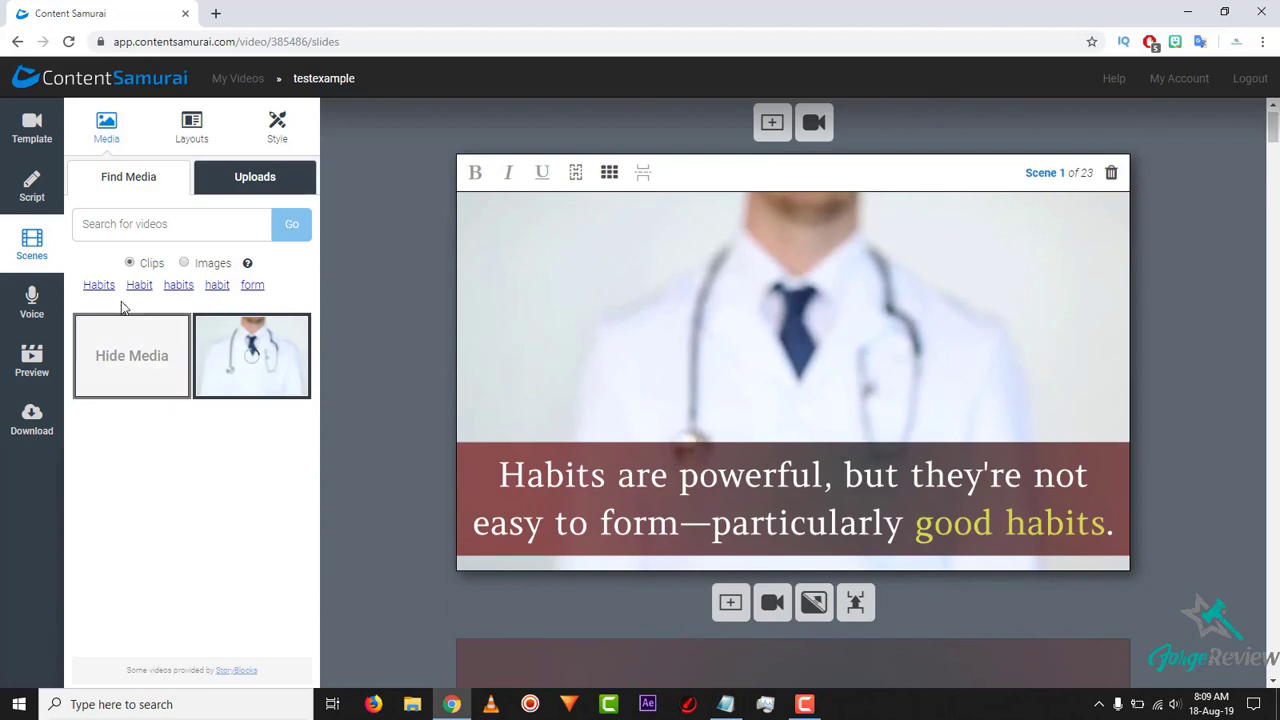
pyautogui.click(99, 286)
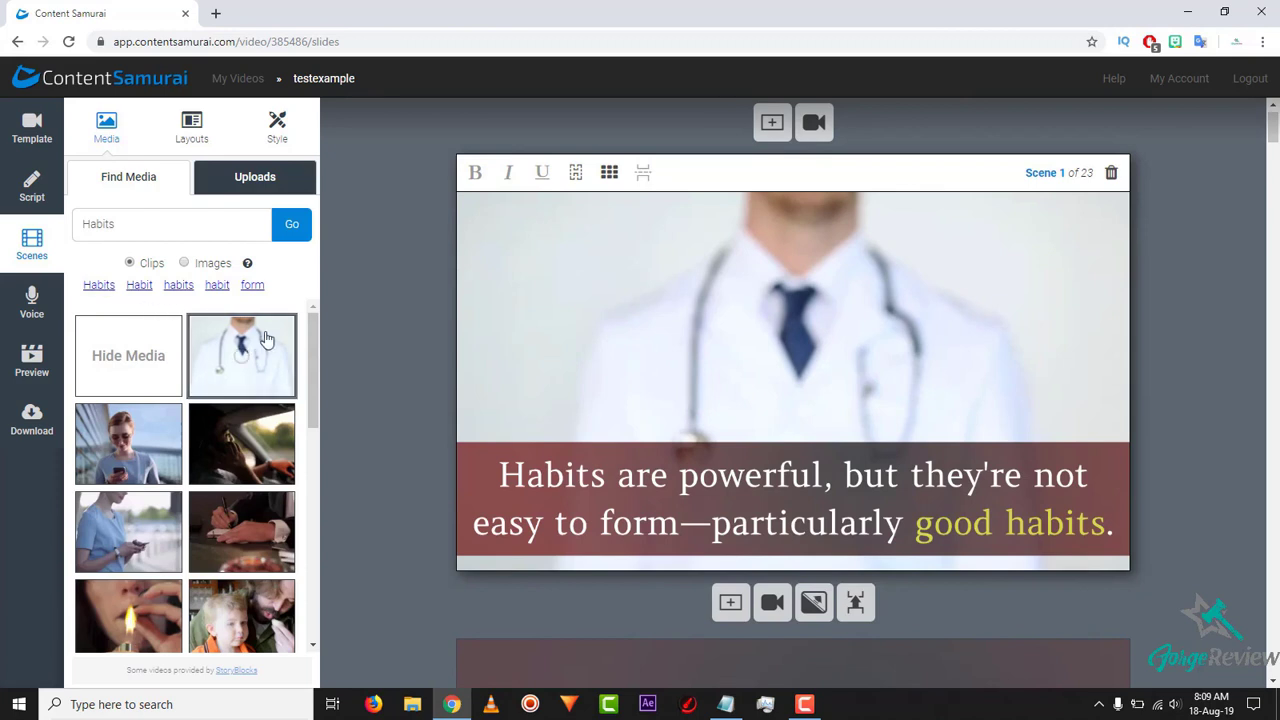
pyautogui.moveTo(312, 358); pyautogui.dragTo(320, 578)
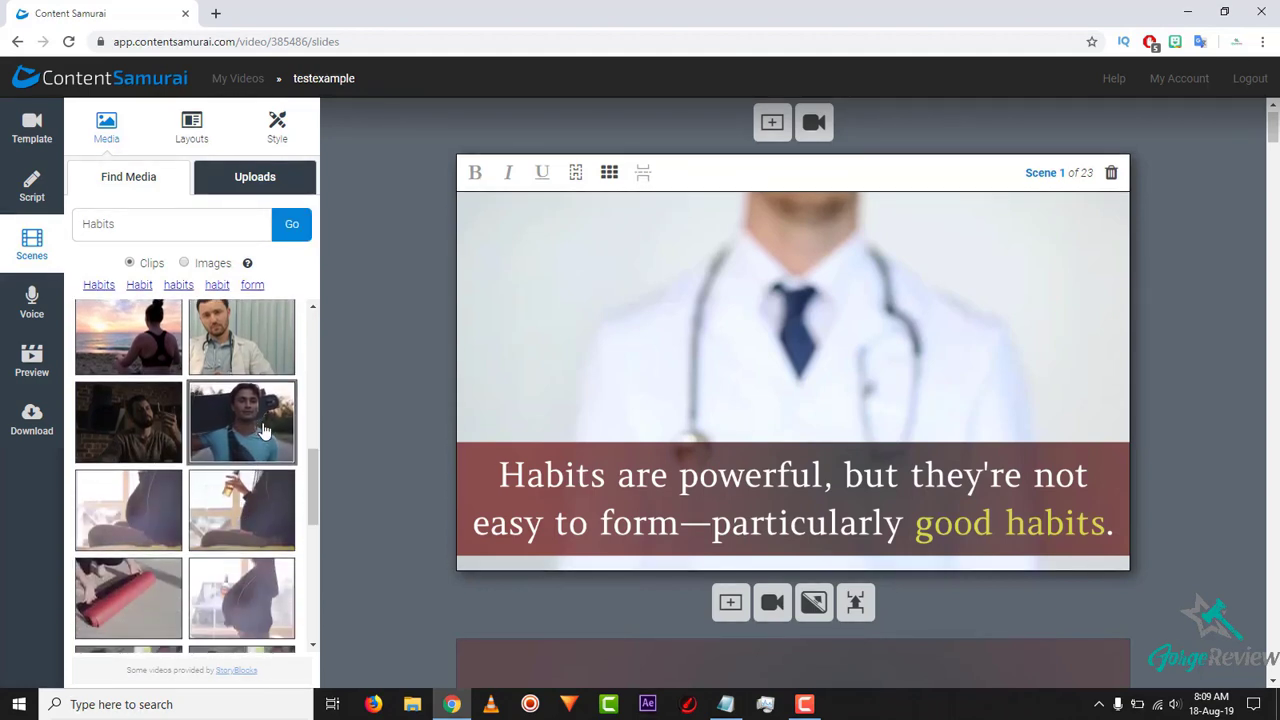
pyautogui.click(263, 430)
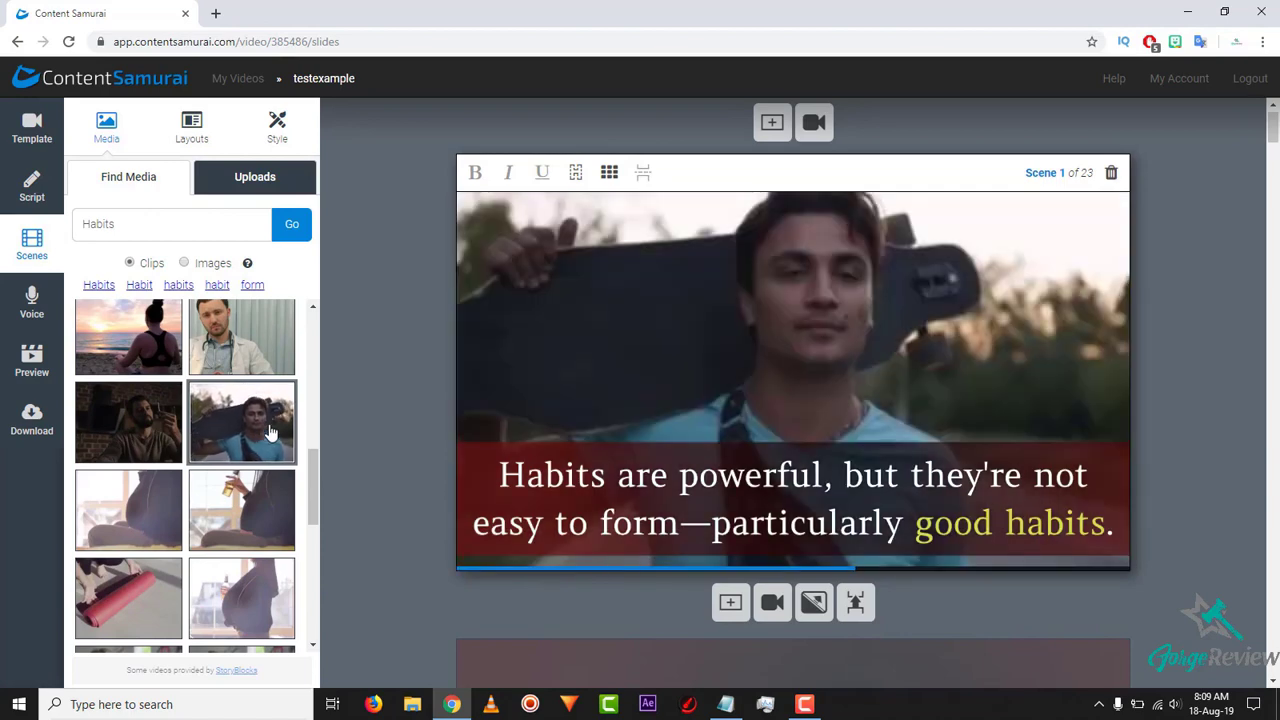
# - Search clips with the suggested keyword habit and look through the alternatives for scene 1
pyautogui.moveTo(312, 497); pyautogui.dragTo(313, 351)
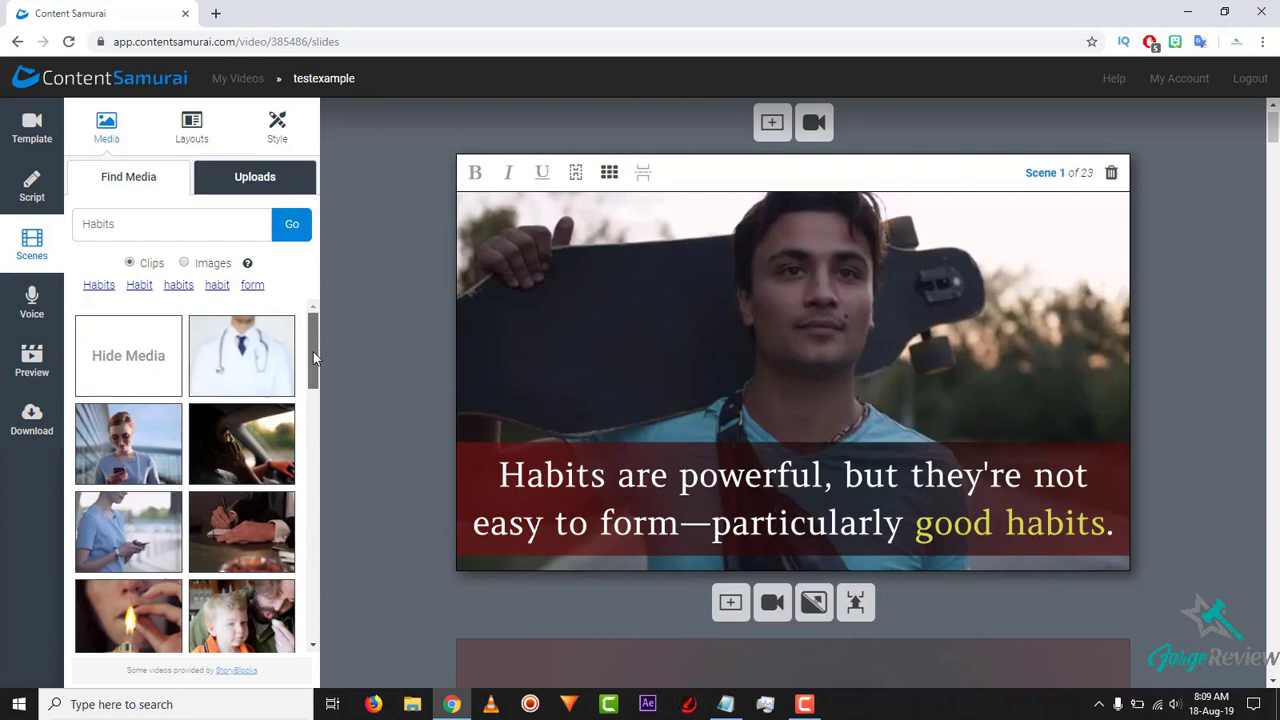
pyautogui.click(217, 287)
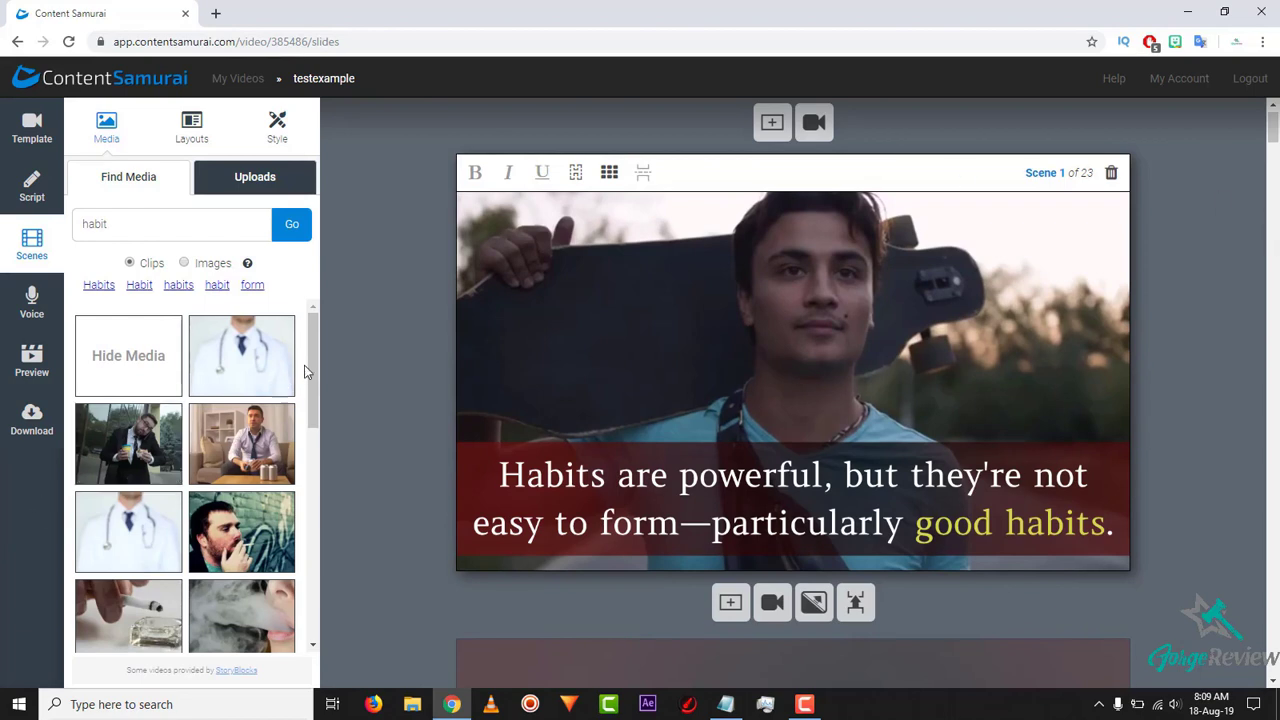
pyautogui.scroll(-2, 305, 372)
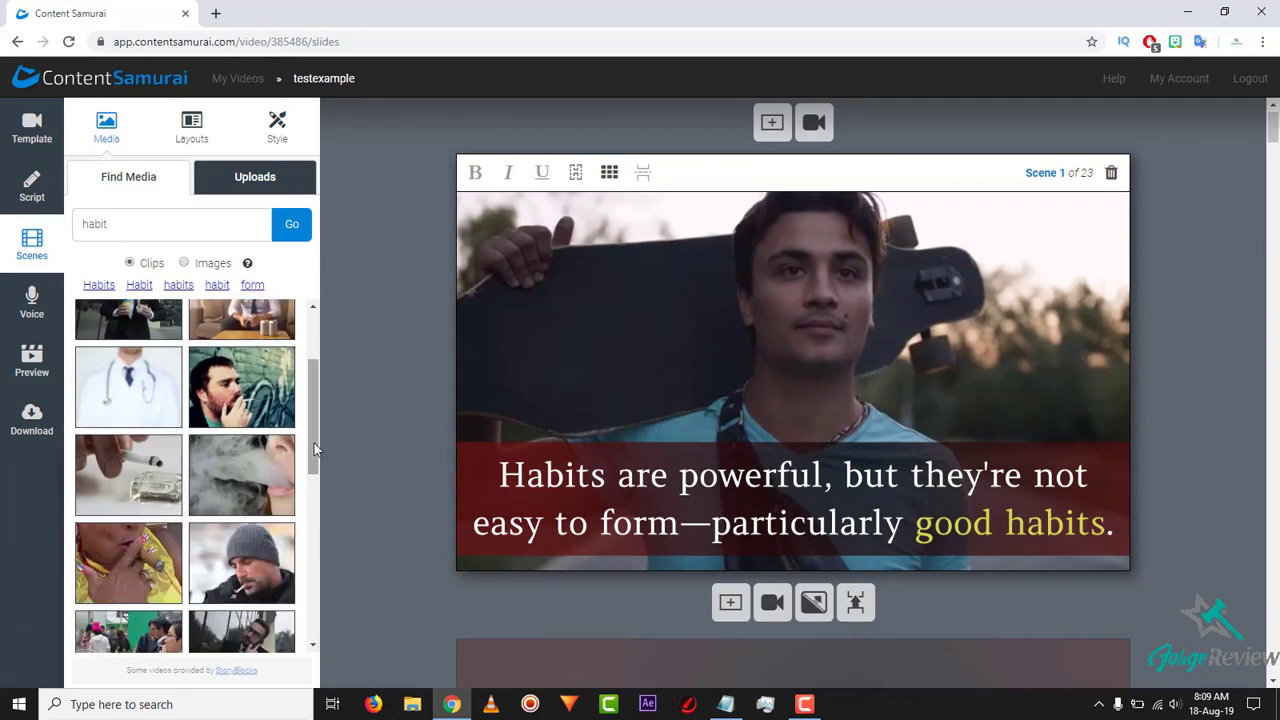
pyautogui.scroll(3, 315, 450)
pyautogui.scroll(1, 799, 305)
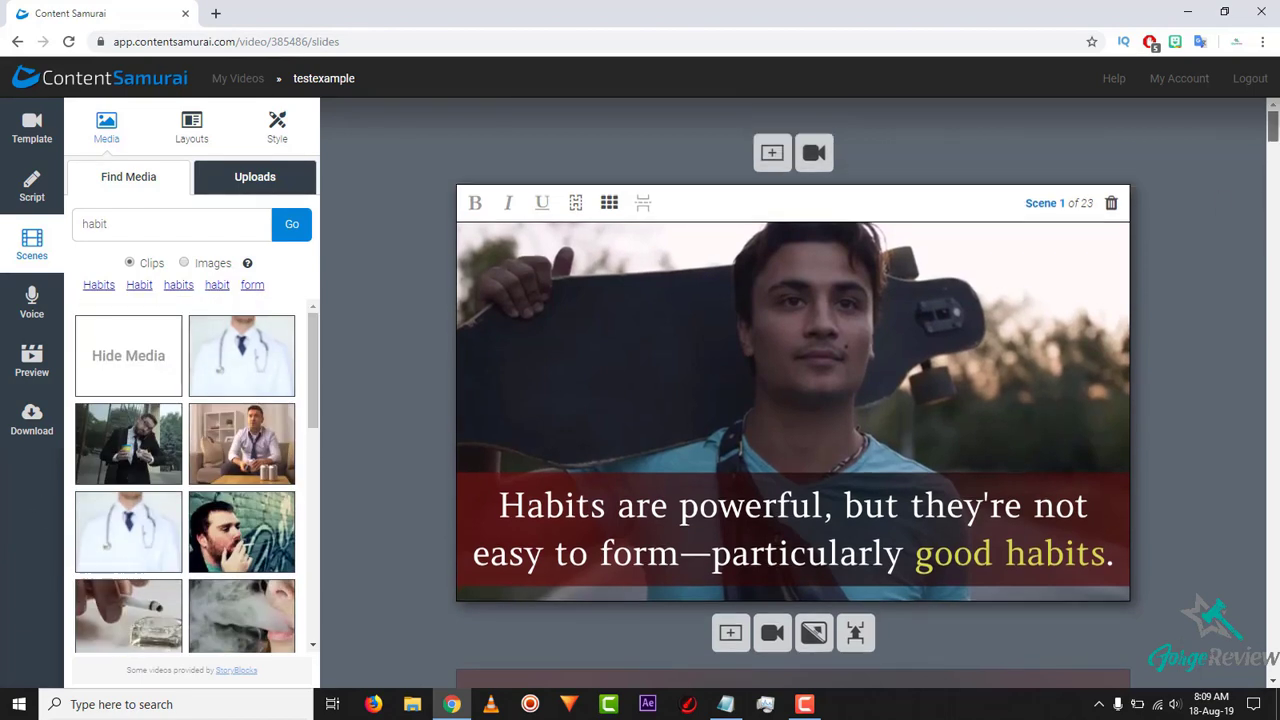
# - Add a comma after "activities" at the end of scene 2's text
pyautogui.scroll(-5, 793, 400)
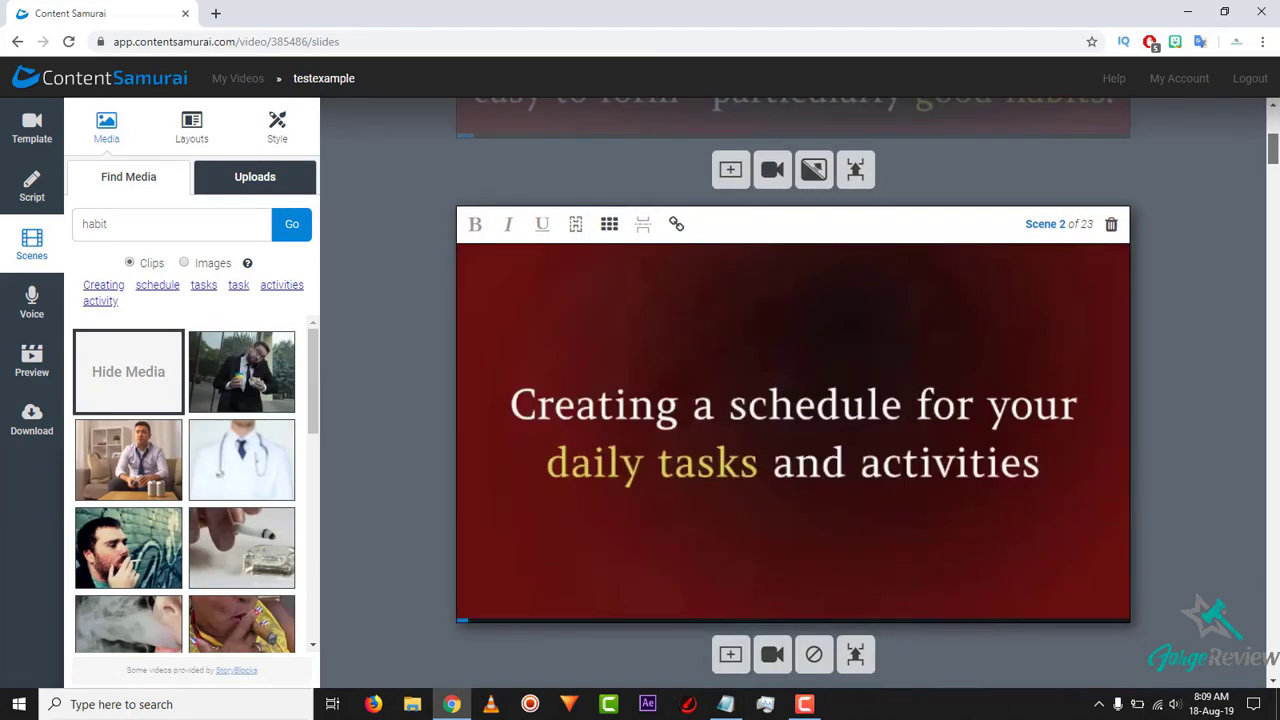
pyautogui.scroll(-1, 1273, 155)
pyautogui.scroll(-1, 1273, 155)
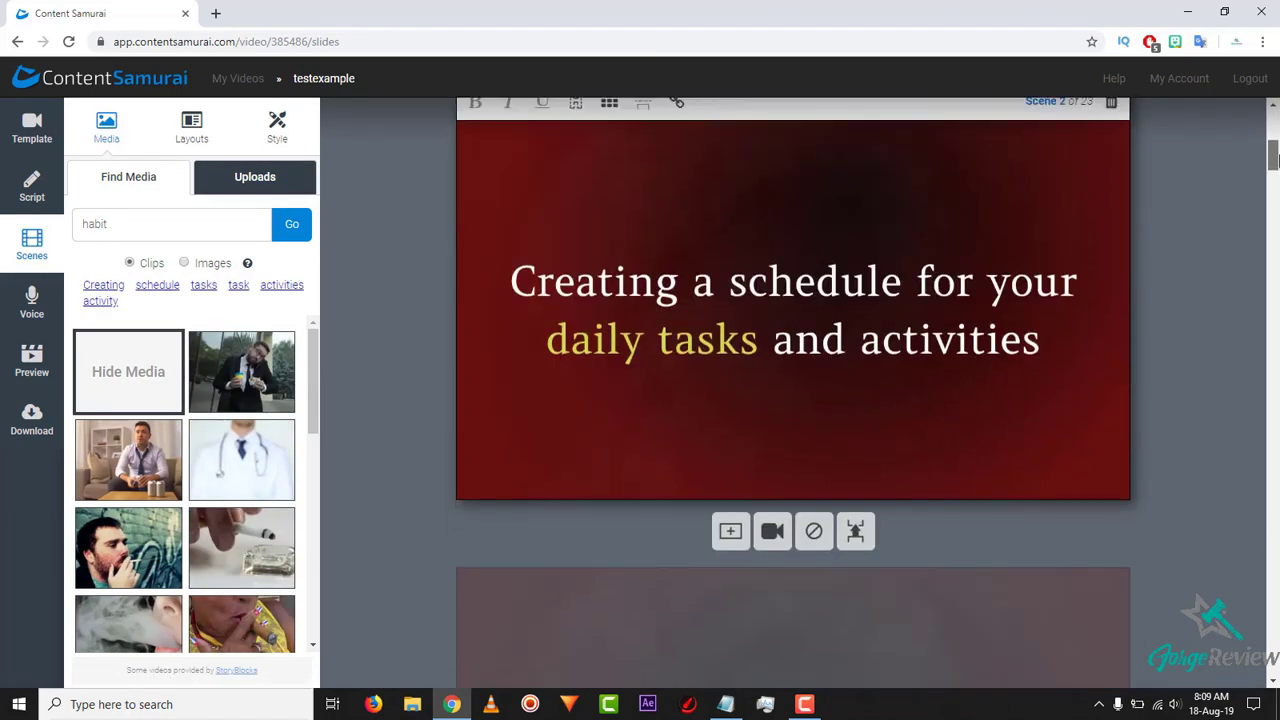
pyautogui.click(1055, 342)
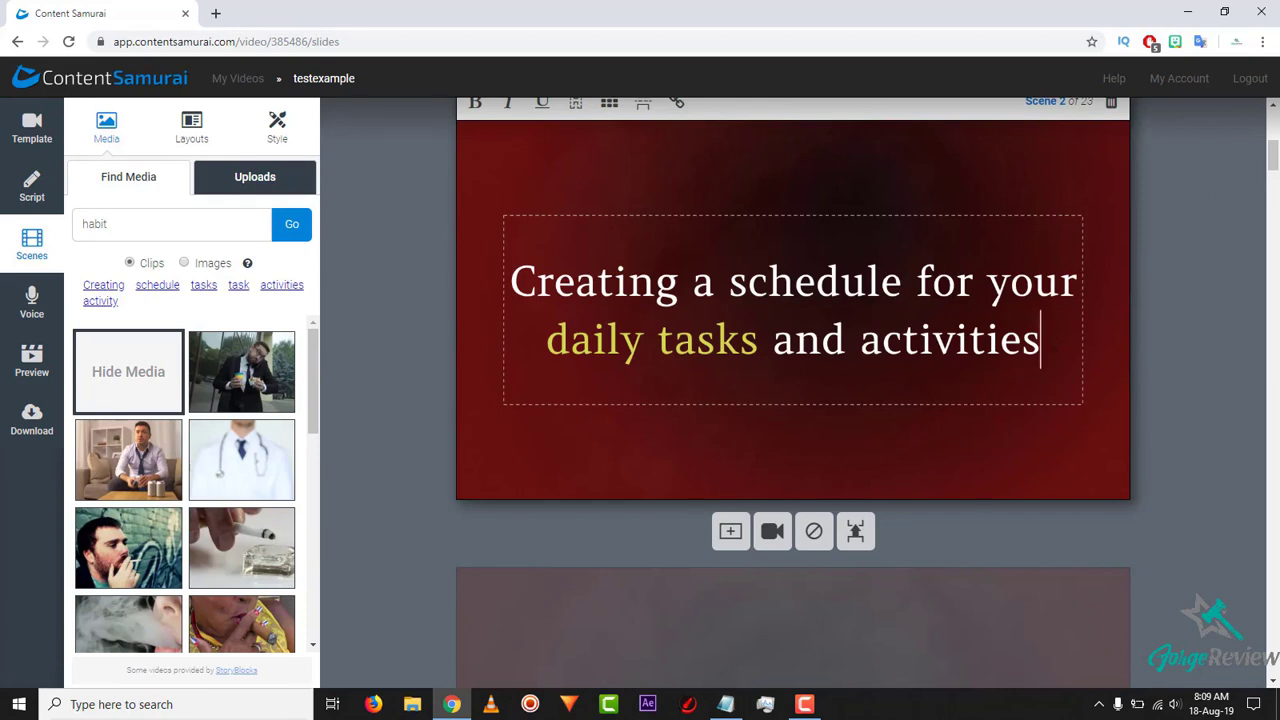
pyautogui.write(',')
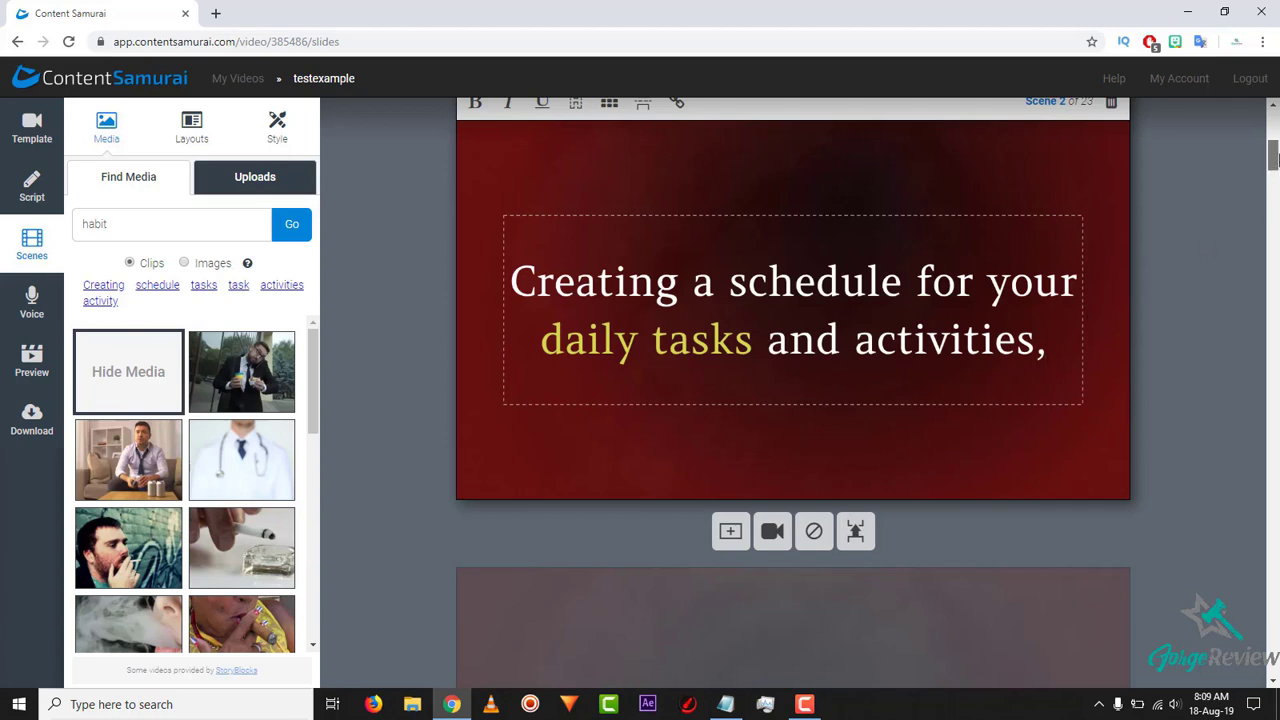
# - Search images for "working out" and set the black-and-white photo of a man beside ropes as scene 3's background
pyautogui.moveTo(1273, 152); pyautogui.dragTo(1273, 170)
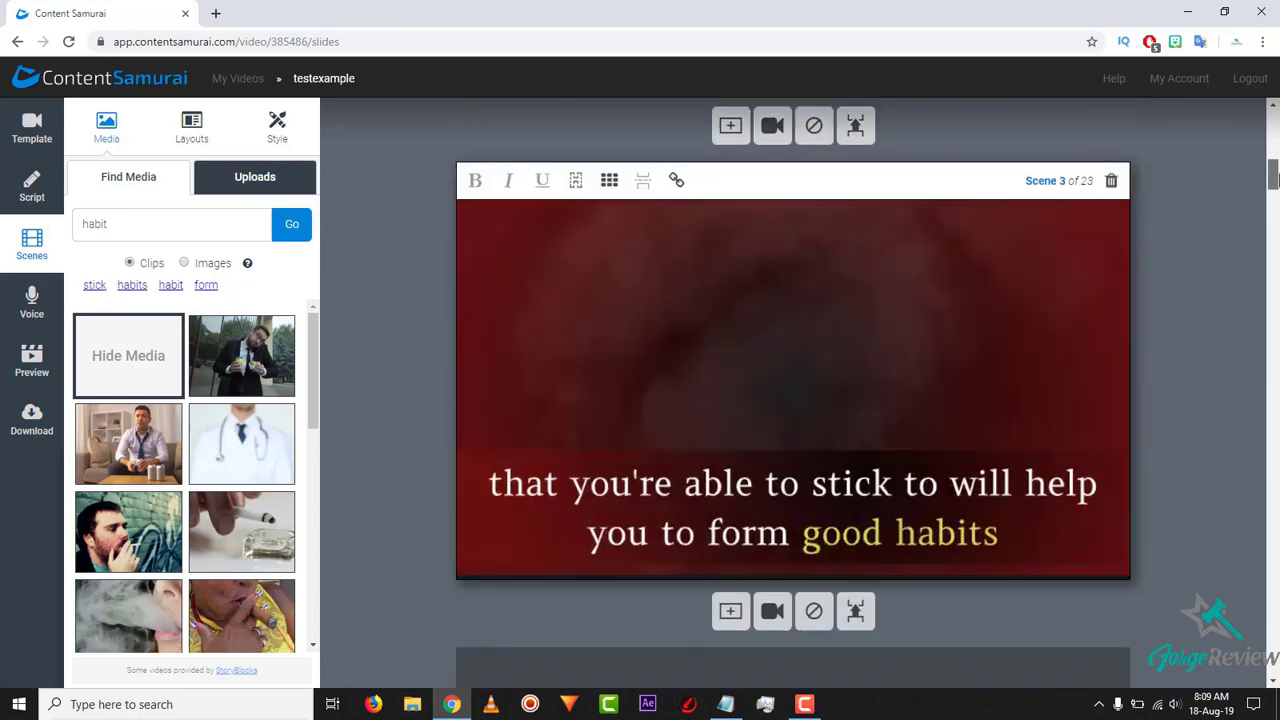
pyautogui.click(185, 263)
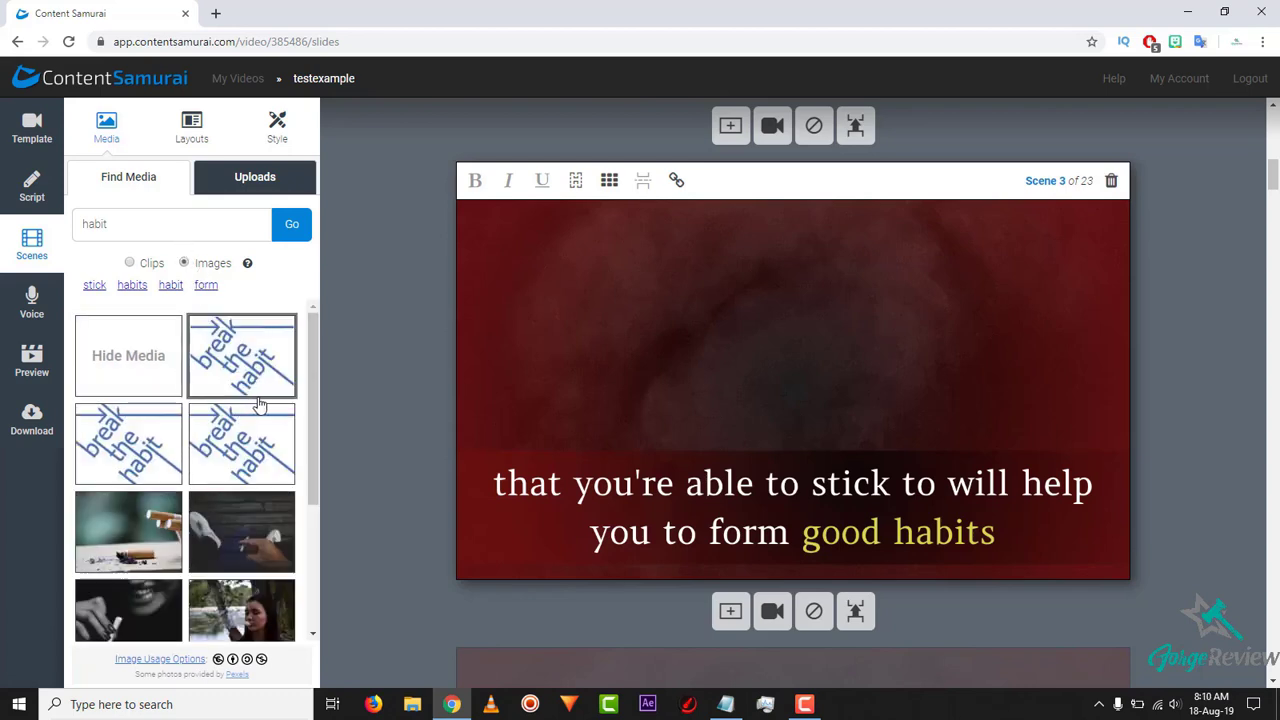
pyautogui.moveTo(308, 420)
pyautogui.mouseDown()
pyautogui.moveTo(320, 555)
pyautogui.moveTo(320, 409)
pyautogui.mouseUp()
pyautogui.moveTo(211, 223); pyautogui.dragTo(1, 233)
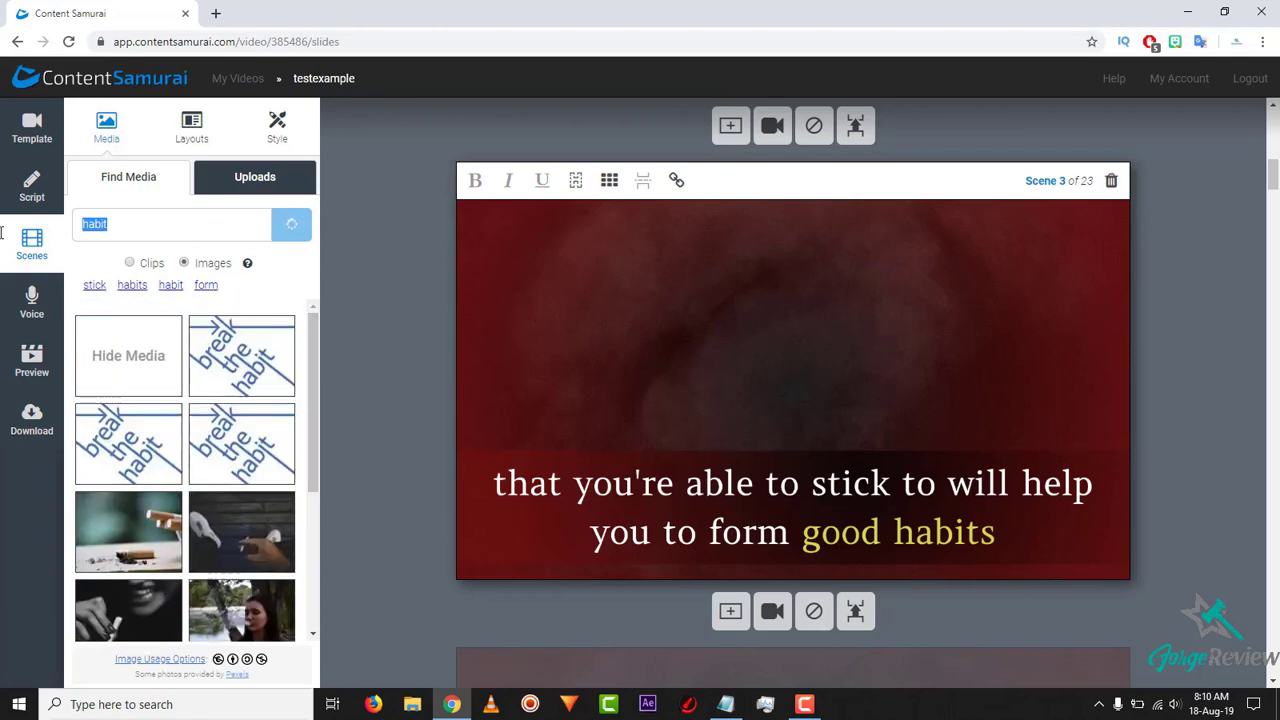
pyautogui.write('wor')
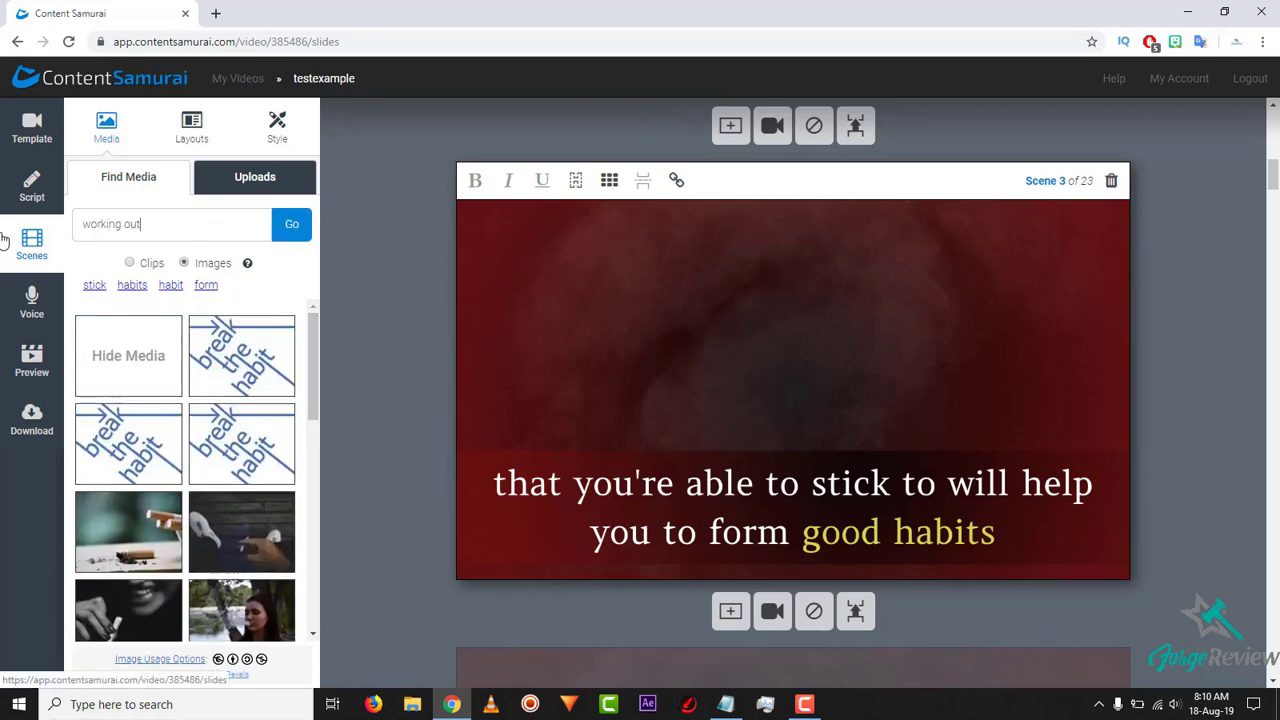
pyautogui.write('king out')
pyautogui.press('Return')
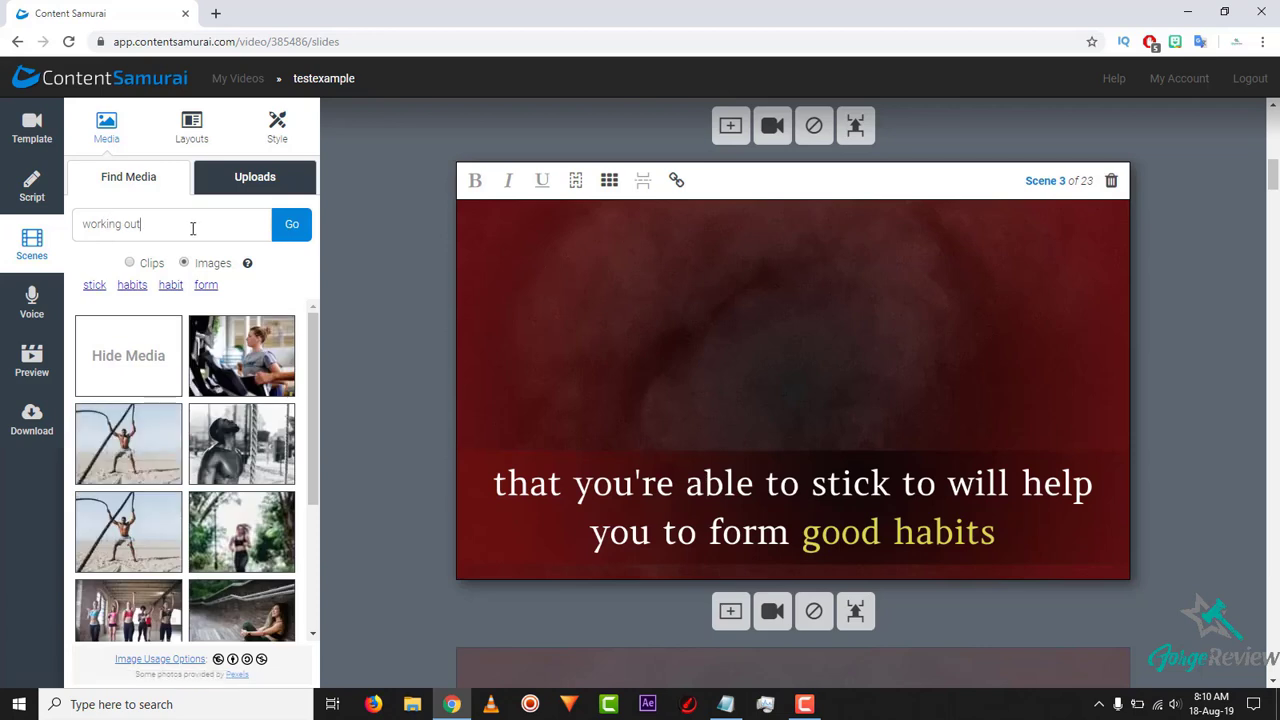
pyautogui.click(262, 444)
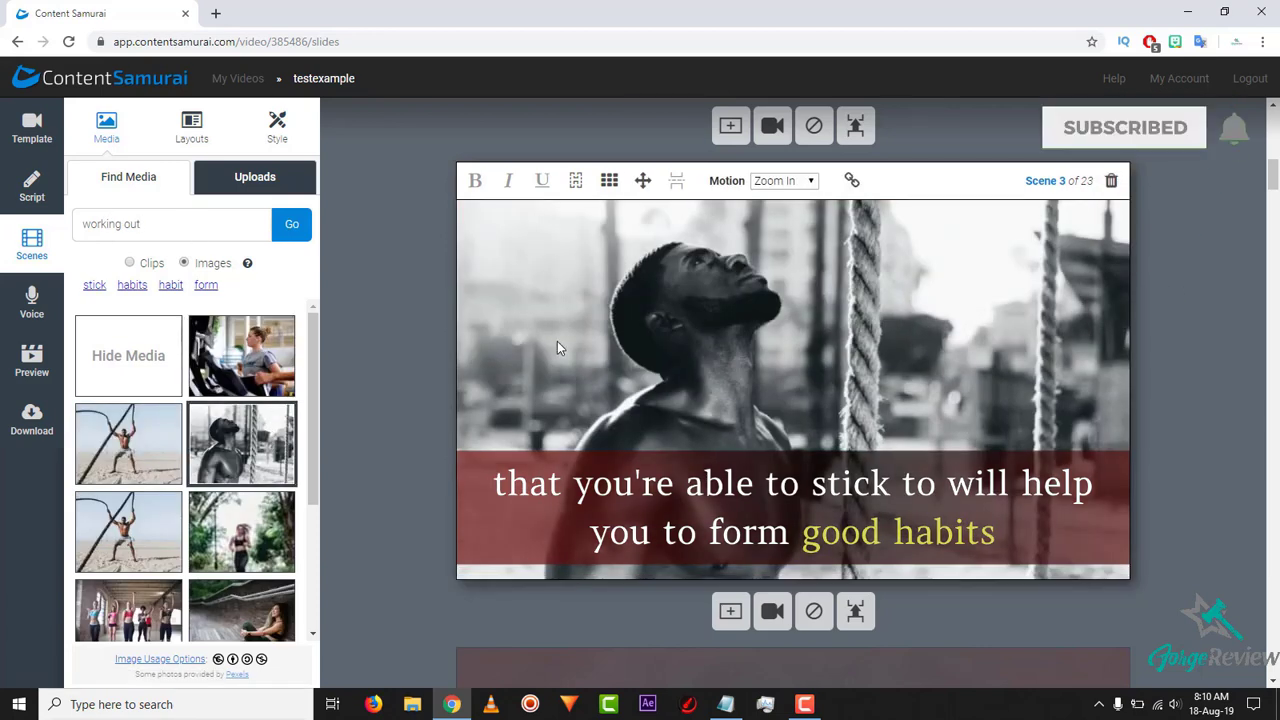
# - Place scene 3's text in the middle-right position and add a period after "good habits"
pyautogui.click(609, 180)
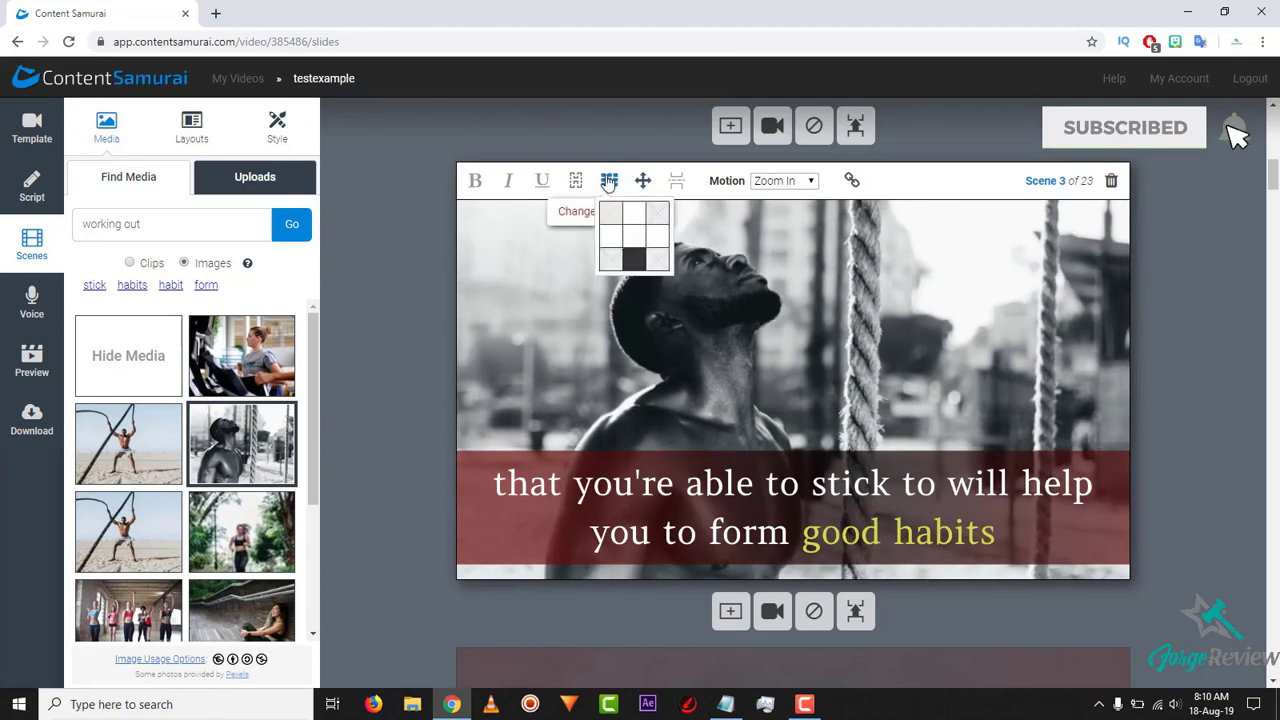
pyautogui.click(655, 245)
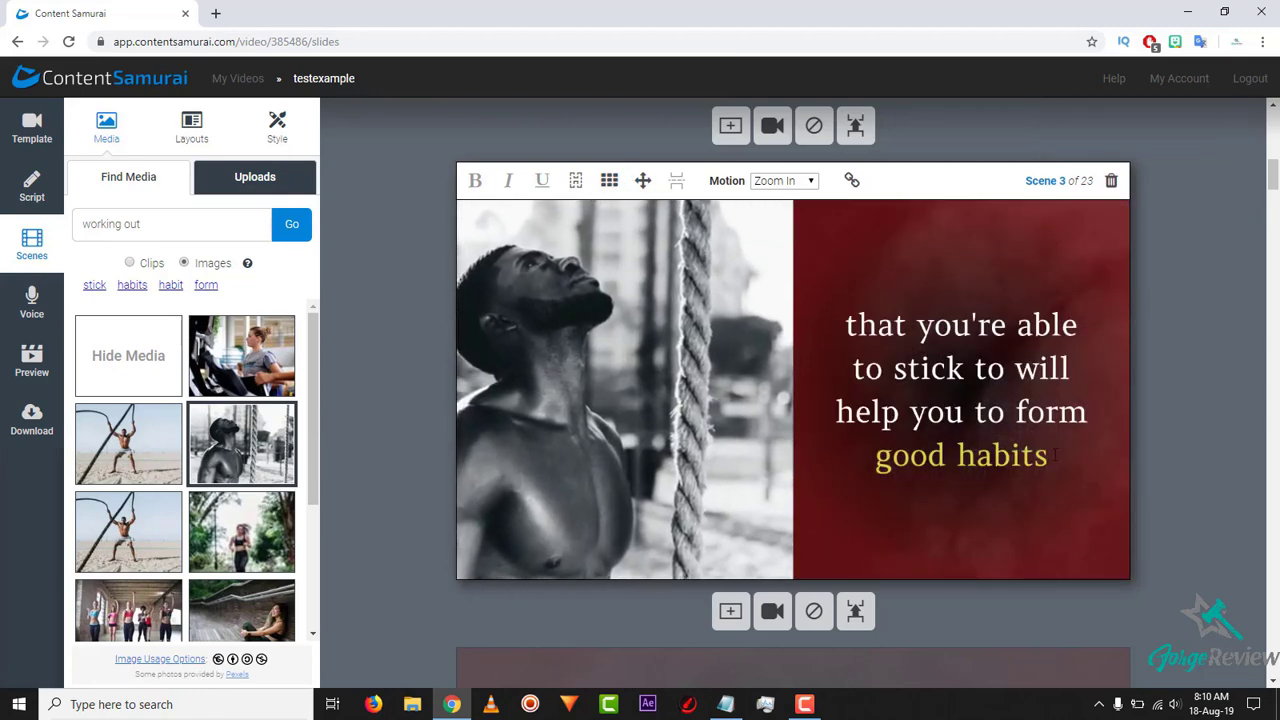
pyautogui.click(1089, 477)
pyautogui.write('.')
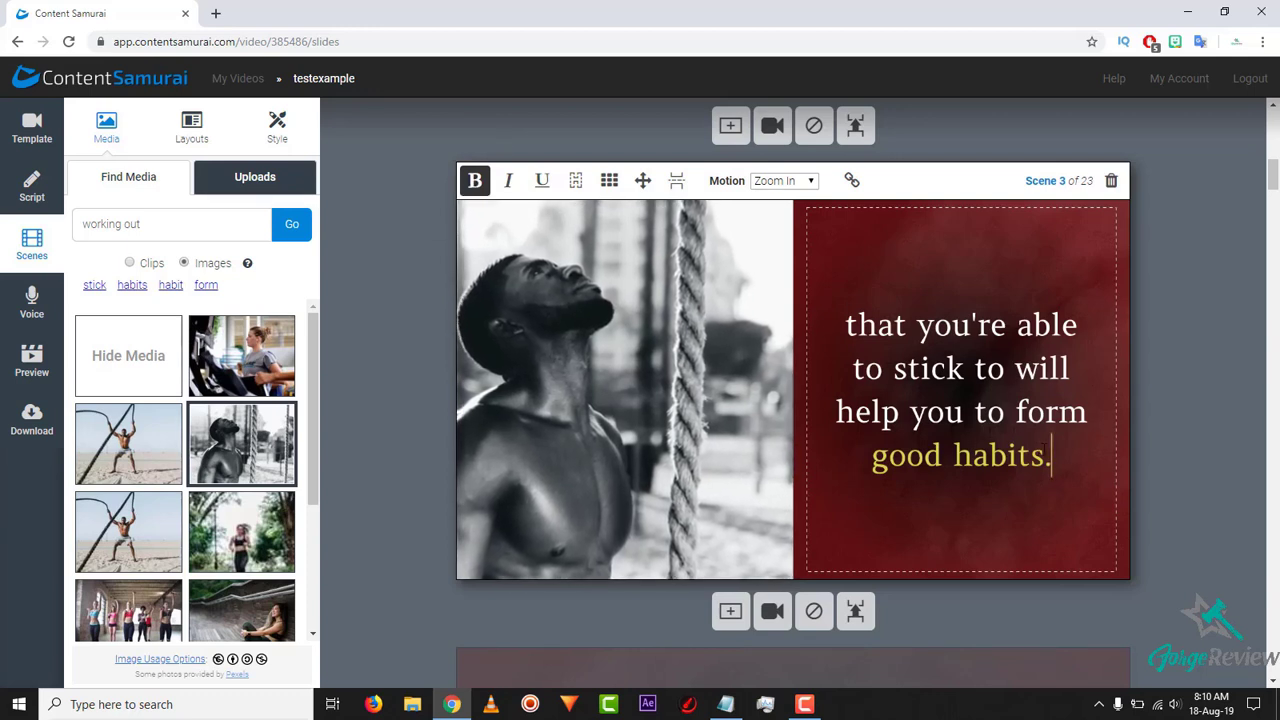
# - Remove the bold highlighting from "good habits." in scene 3
pyautogui.press('Left')
pyautogui.hotkey('shift', 'Left')
pyautogui.hotkey('shift', 'Left')
pyautogui.hotkey('shift', 'Left')
pyautogui.moveTo(1050, 457); pyautogui.dragTo(872, 472)
pyautogui.click(475, 180)
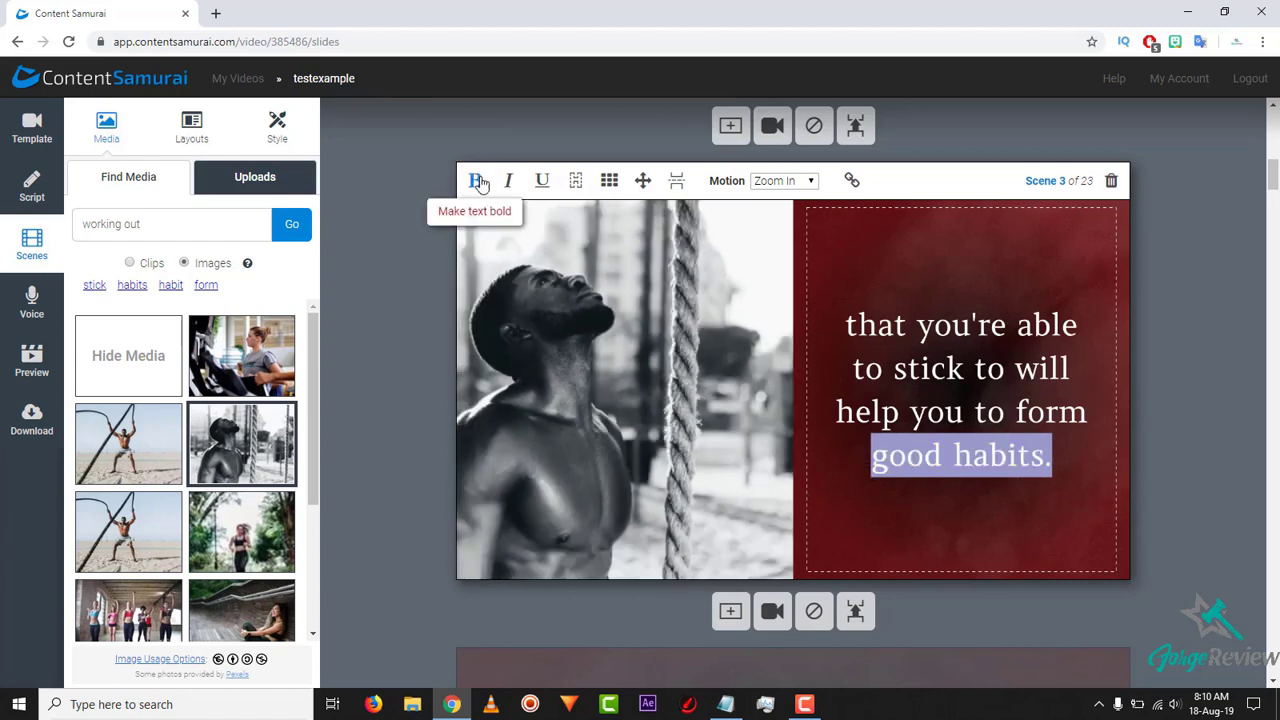
# - Make the word "form" in scene 3's text bold and underlined
pyautogui.click(943, 412)
pyautogui.moveTo(1016, 412); pyautogui.dragTo(1088, 412)
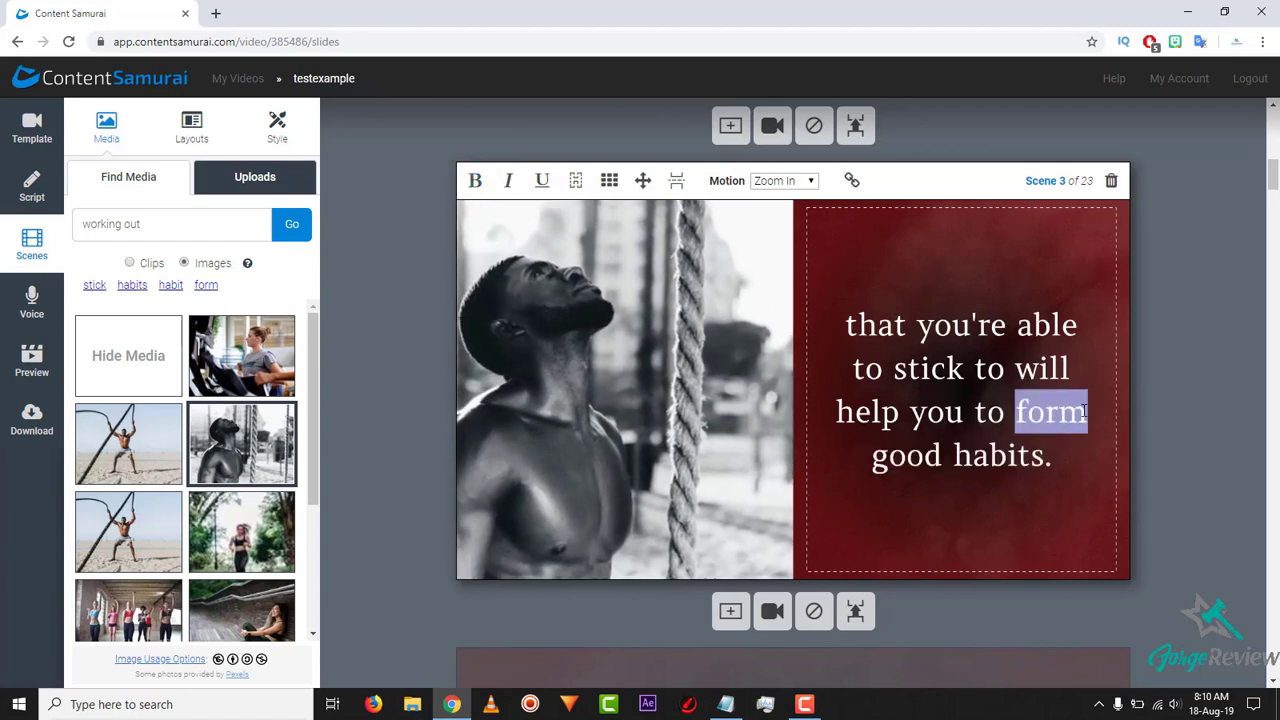
pyautogui.click(541, 180)
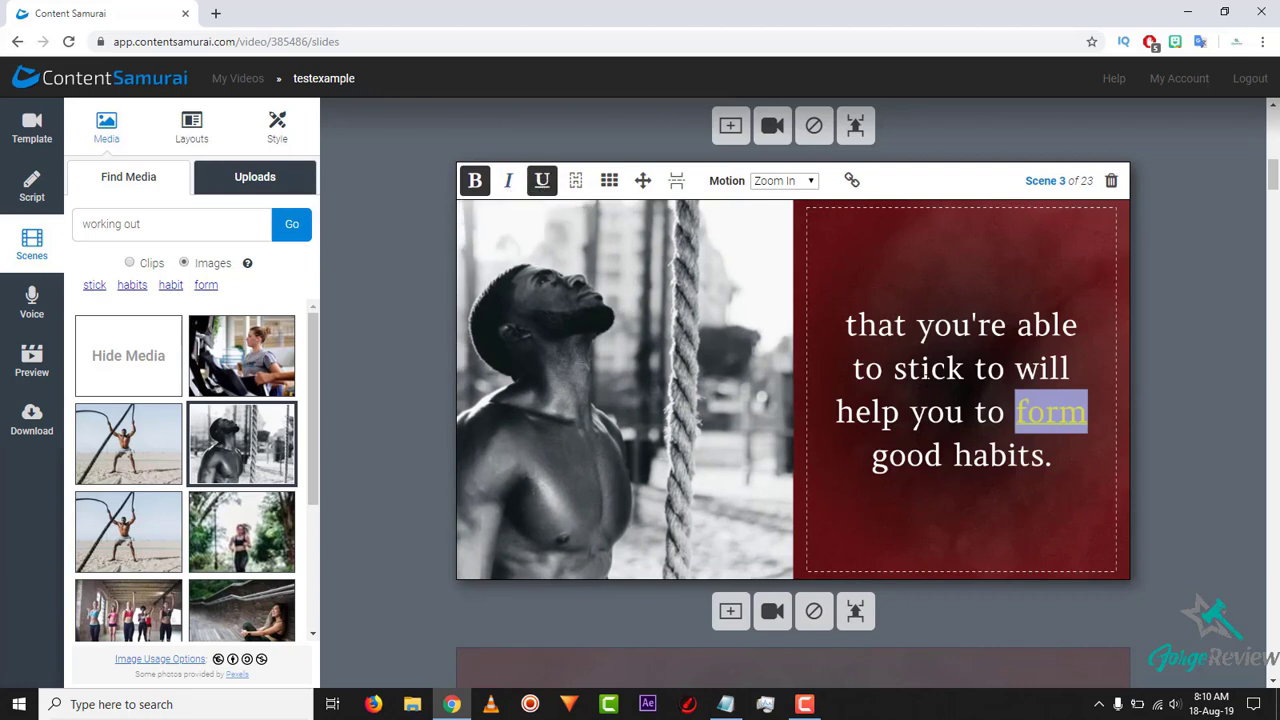
pyautogui.click(921, 368)
# - Try the top-center and middle-left positions for scene 3's text, then return it to the middle-right
pyautogui.click(609, 182)
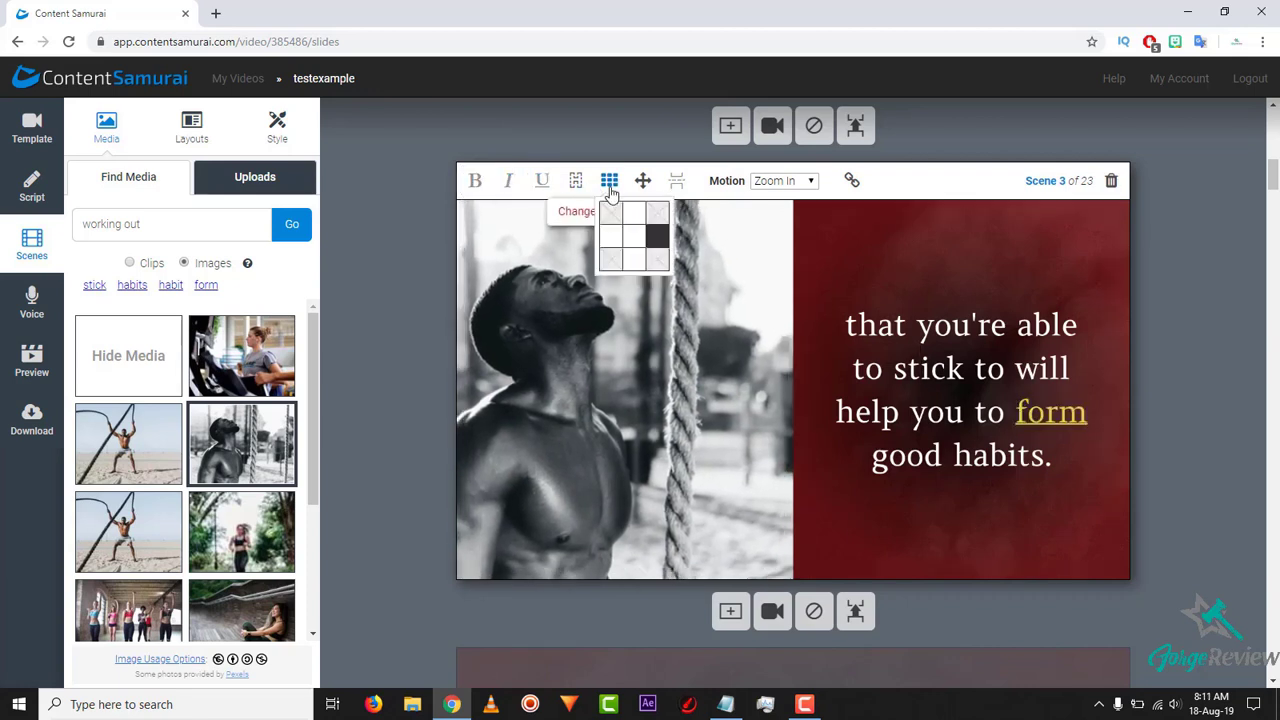
pyautogui.click(633, 215)
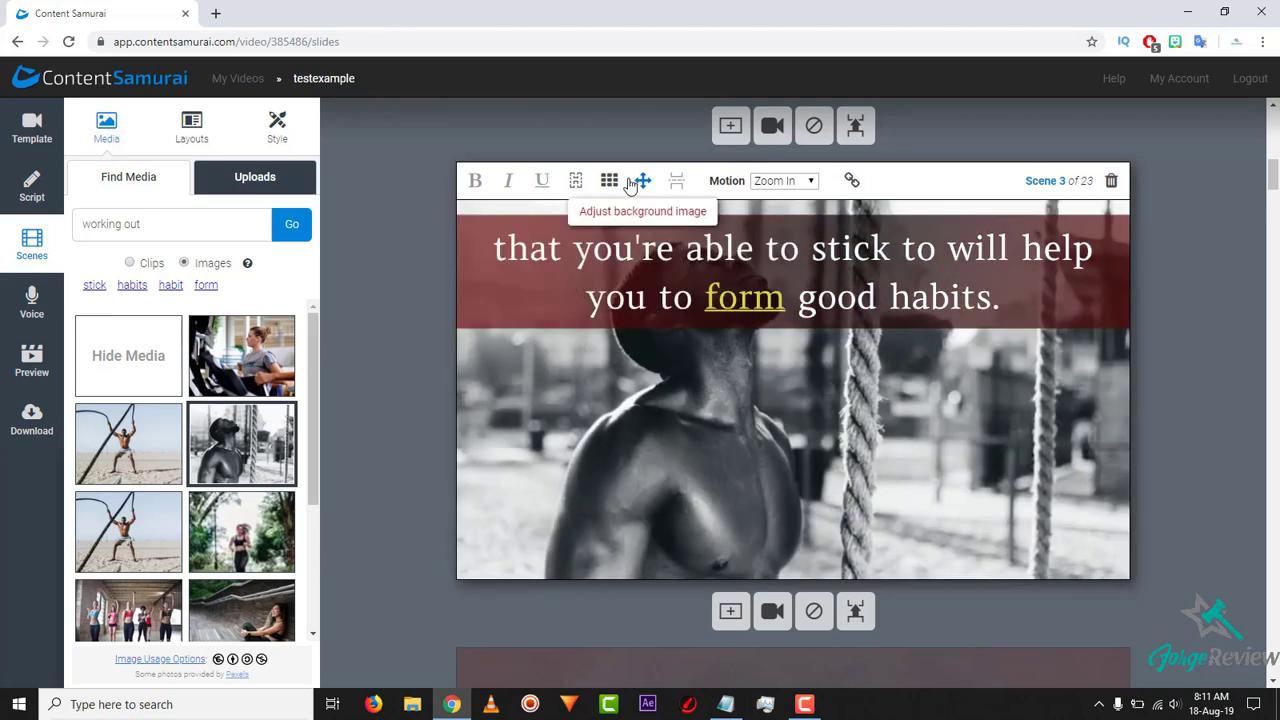
pyautogui.click(612, 184)
pyautogui.click(610, 236)
pyautogui.click(610, 181)
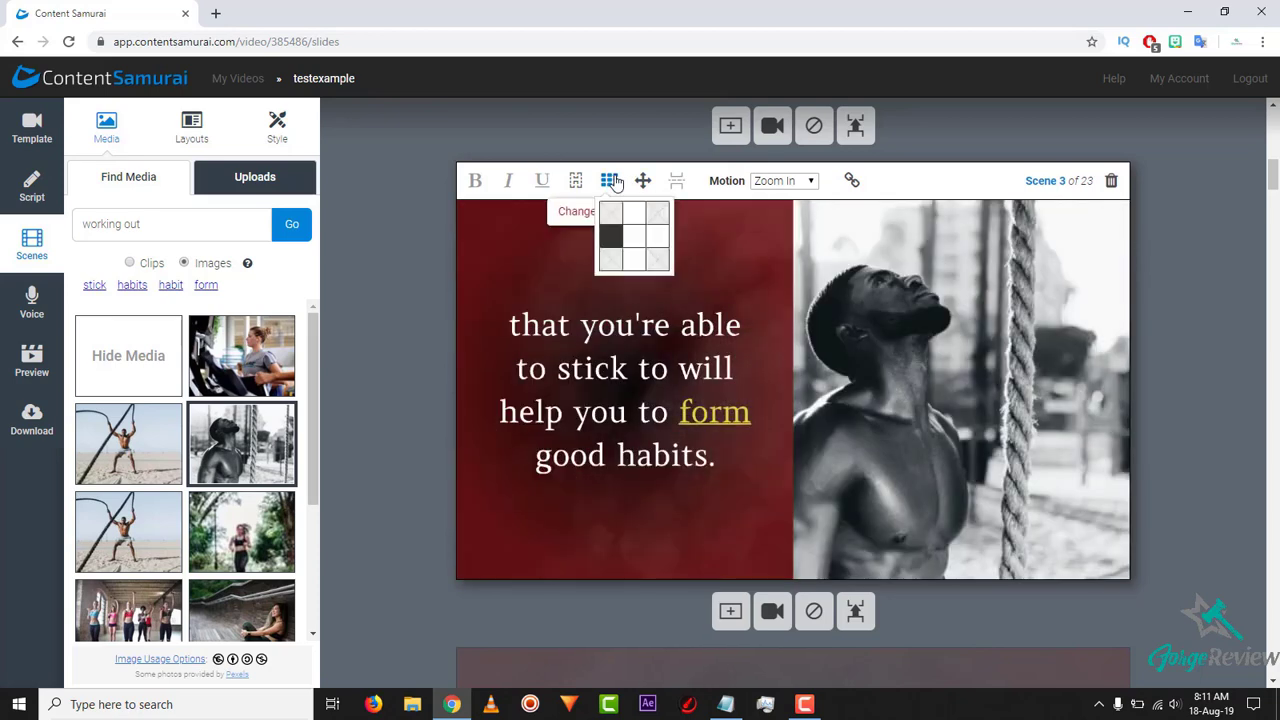
pyautogui.click(656, 238)
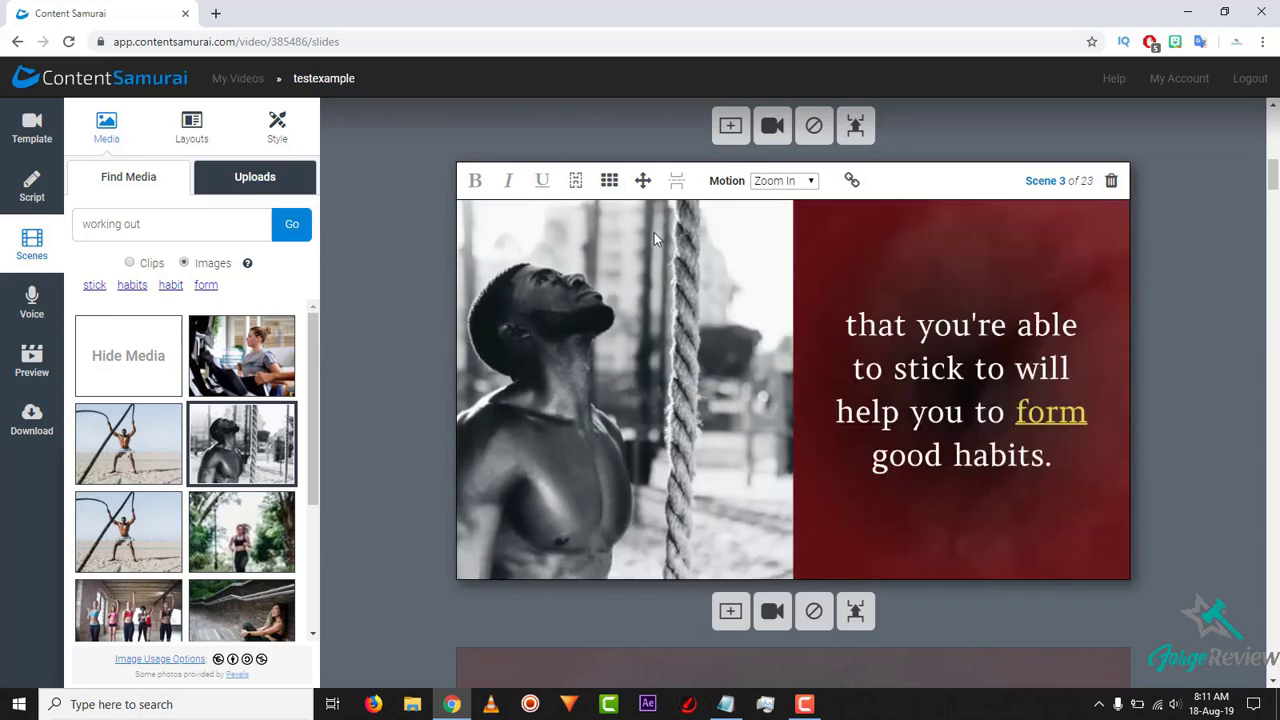
# - Adjust scene 3's background image so the man sits further to the right within its frame
pyautogui.click(641, 183)
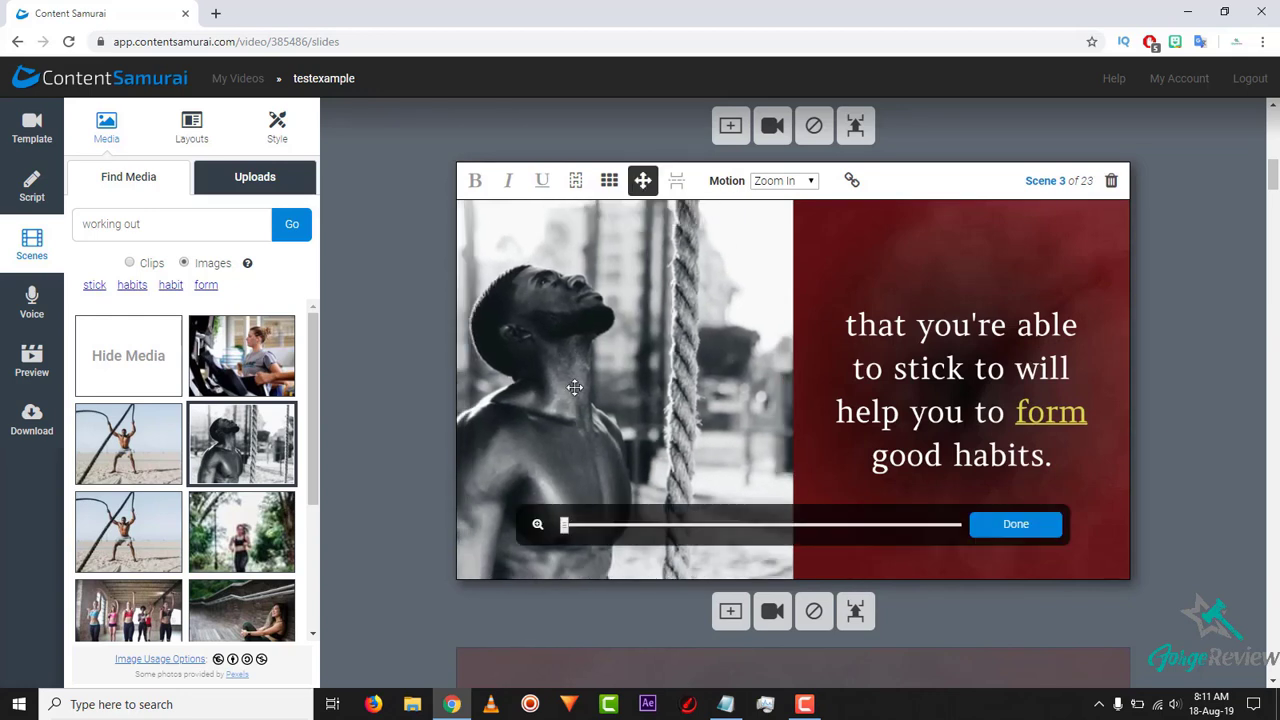
pyautogui.moveTo(567, 527)
pyautogui.mouseDown()
pyautogui.moveTo(790, 505)
pyautogui.moveTo(785, 523)
pyautogui.moveTo(564, 525)
pyautogui.mouseUp()
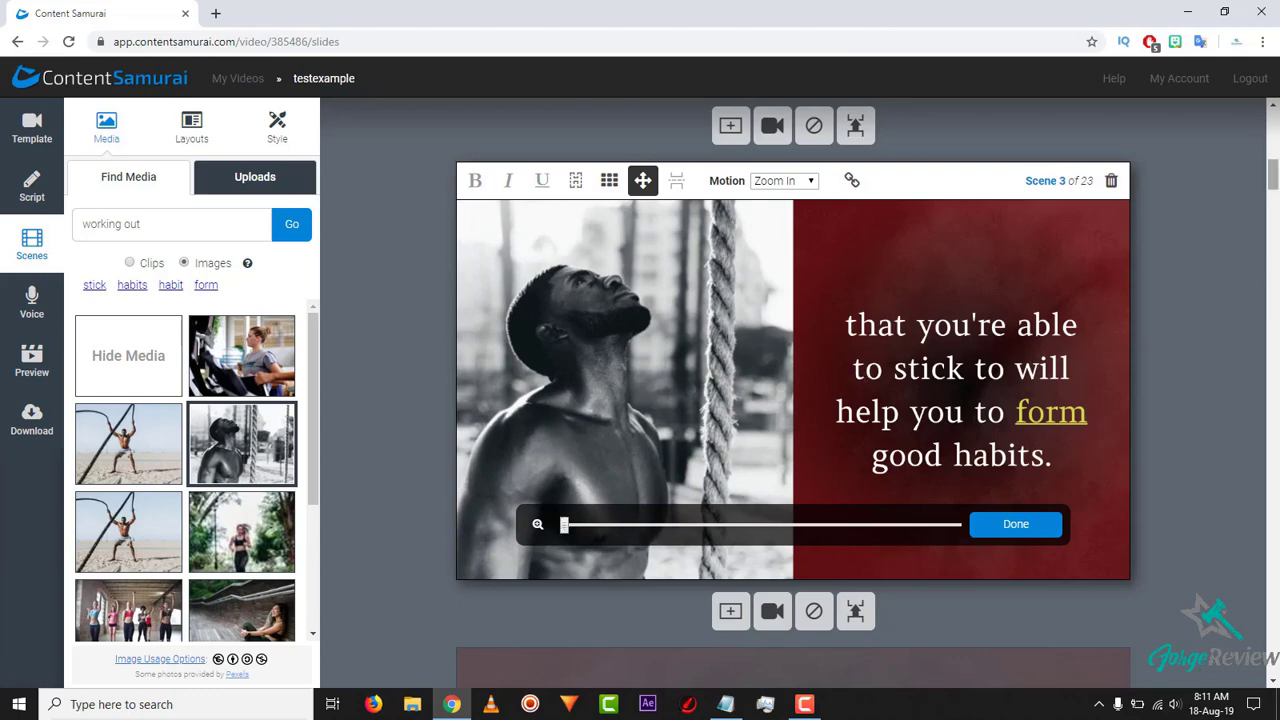
# - Set the image of the smiling woman sitting on a wooden deck as scene 4's background
pyautogui.scroll(-5, 474, 321)
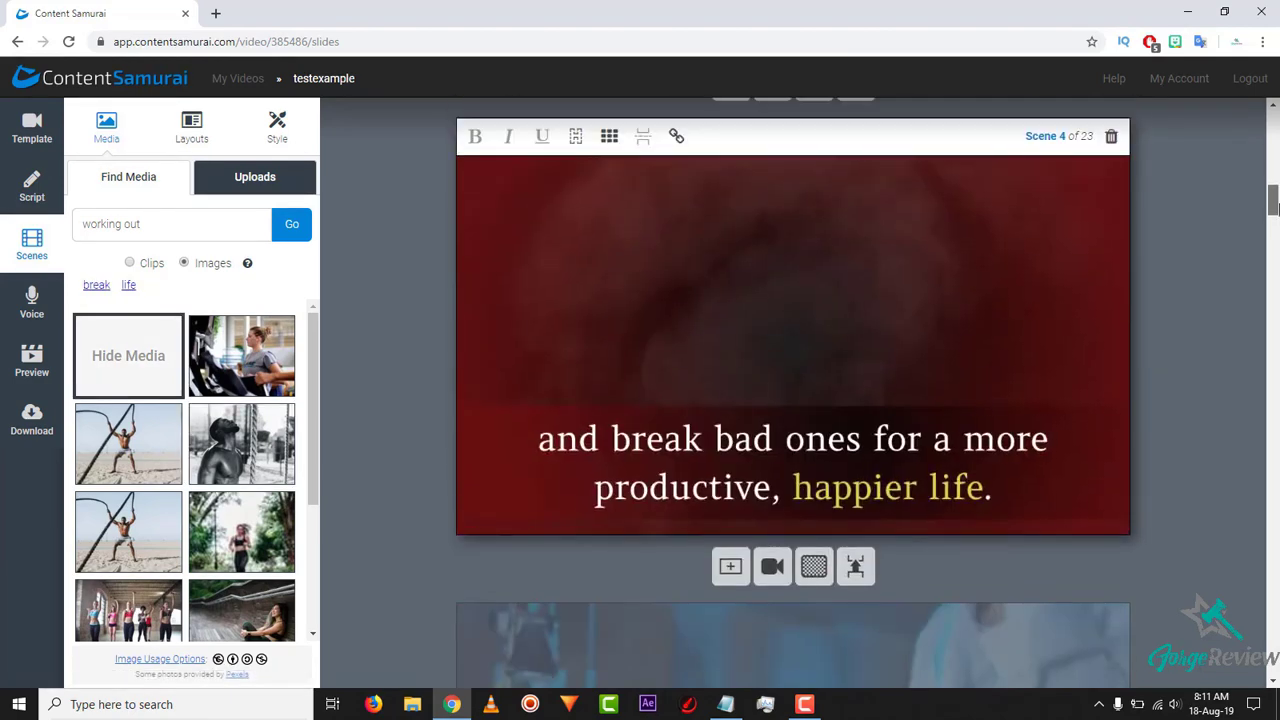
pyautogui.moveTo(322, 380); pyautogui.dragTo(328, 462)
pyautogui.click(237, 483)
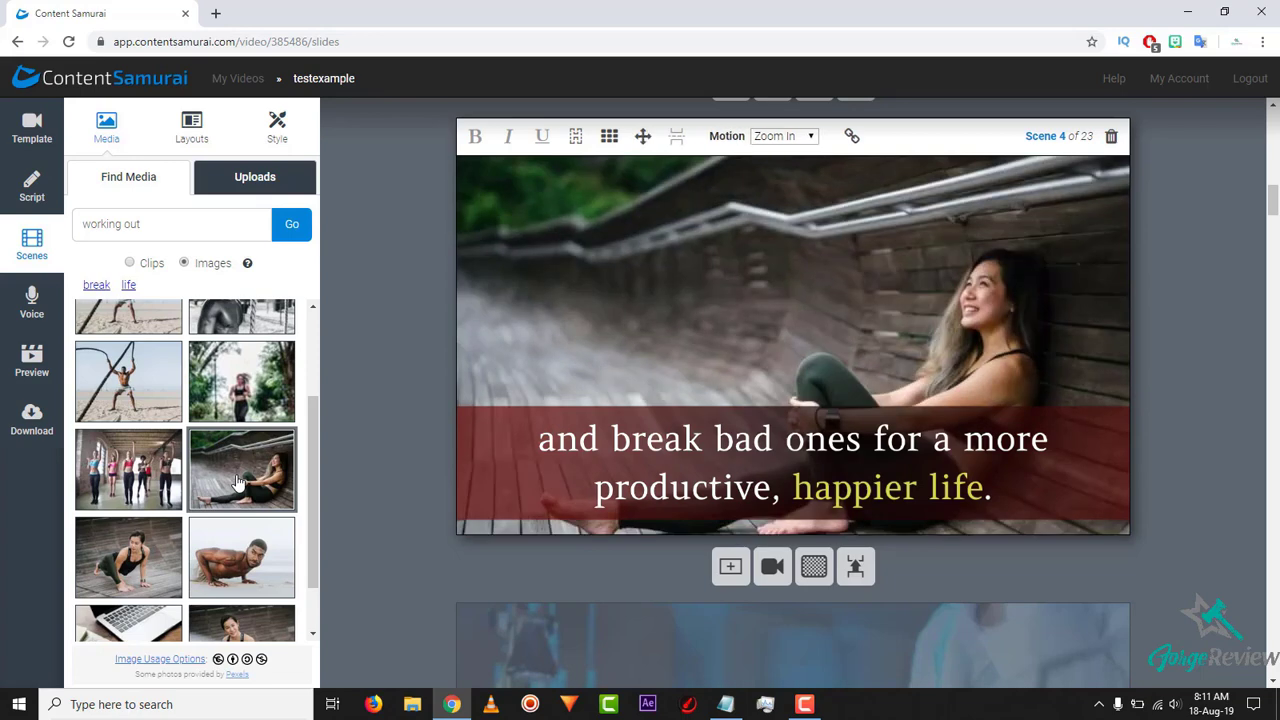
# - Try the middle-left position for scene 4's text, then place it in the middle-right position
pyautogui.click(609, 136)
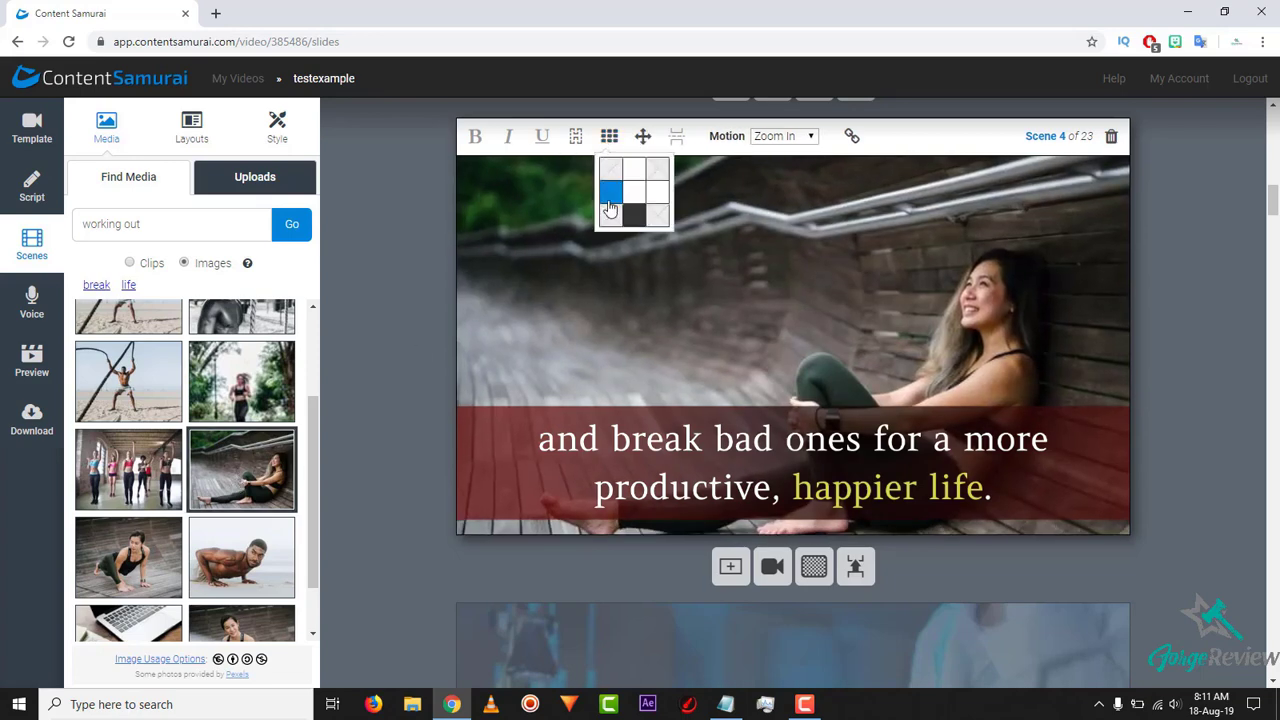
pyautogui.click(612, 194)
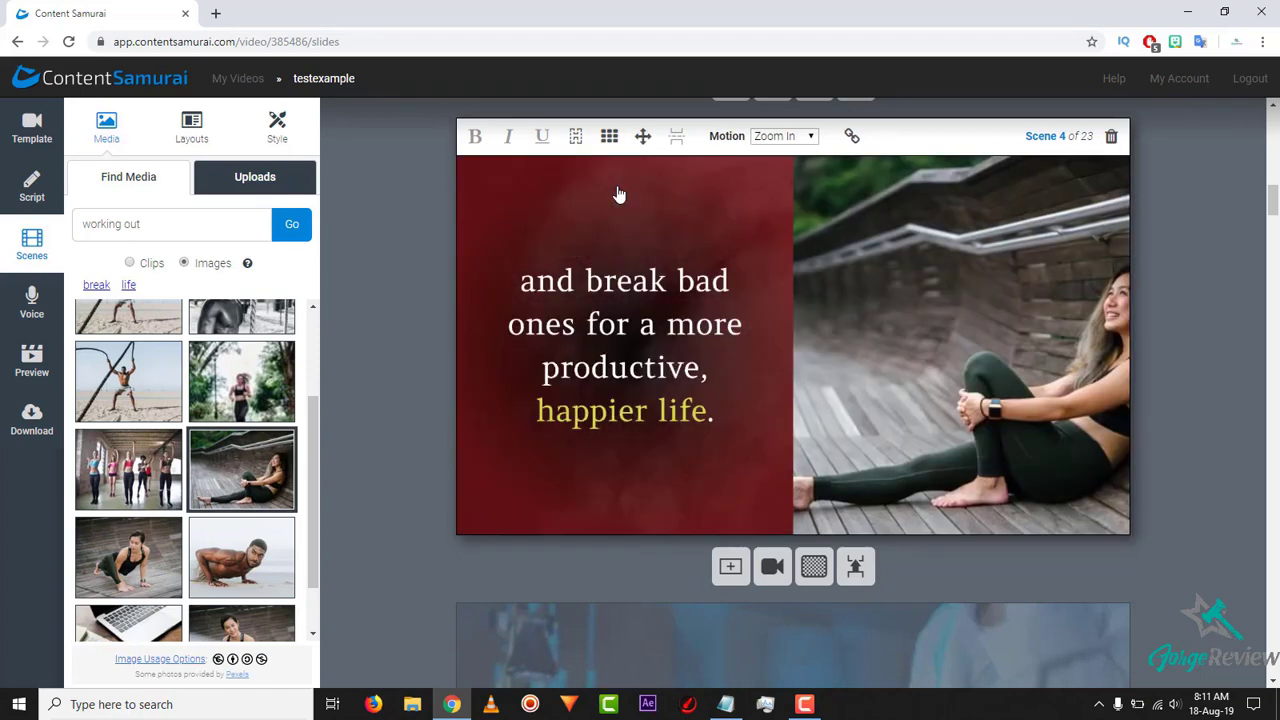
pyautogui.click(609, 136)
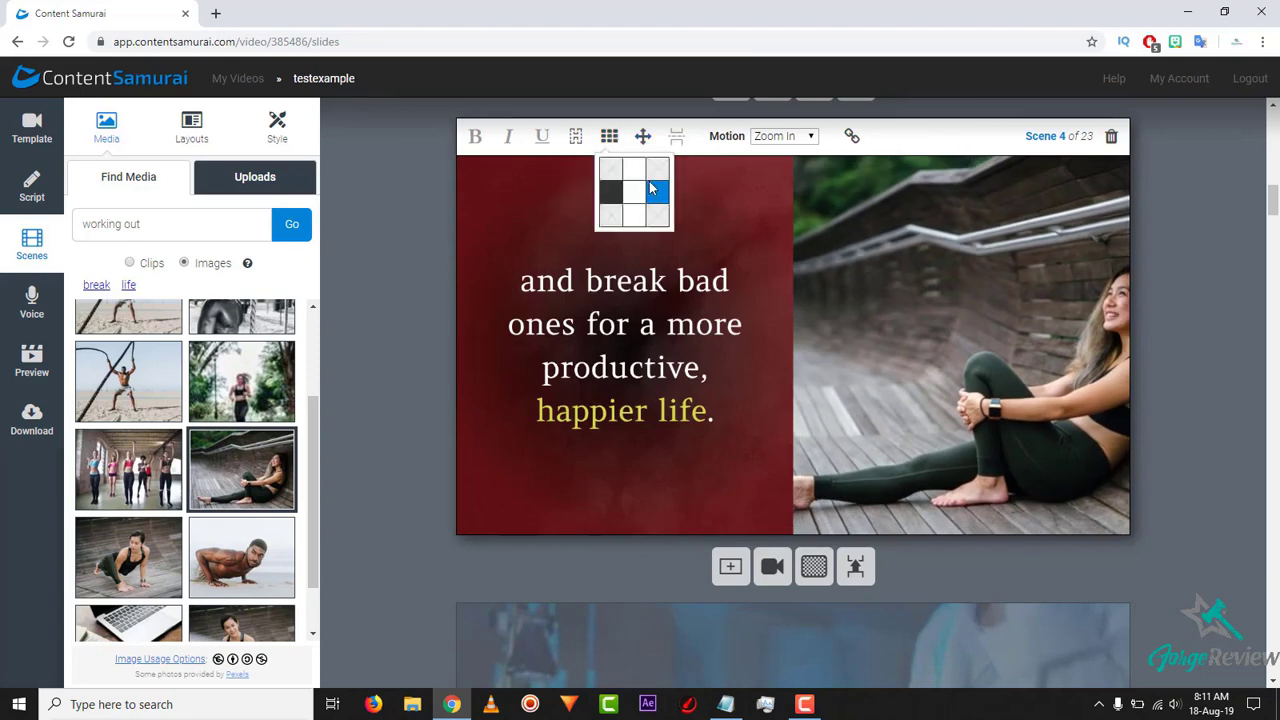
pyautogui.click(650, 190)
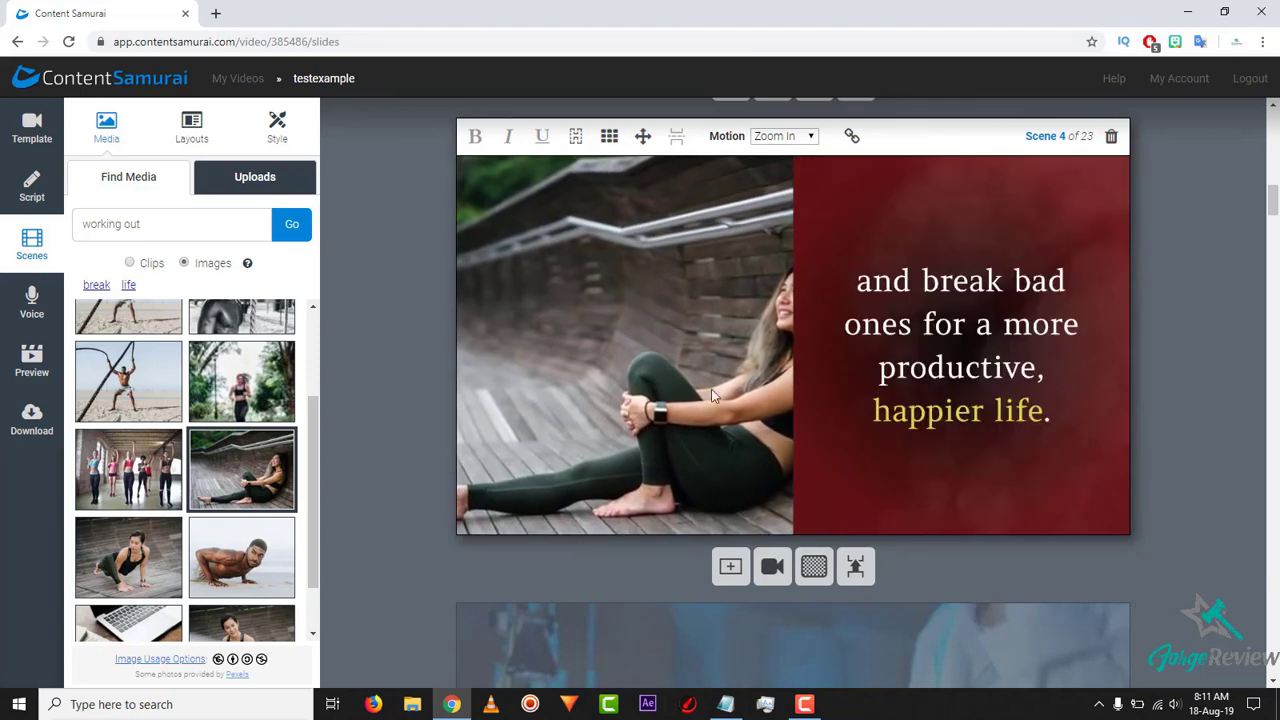
# - Reposition scene 4's background image so the woman sits further to the left and fits fully within its frame
pyautogui.click(643, 136)
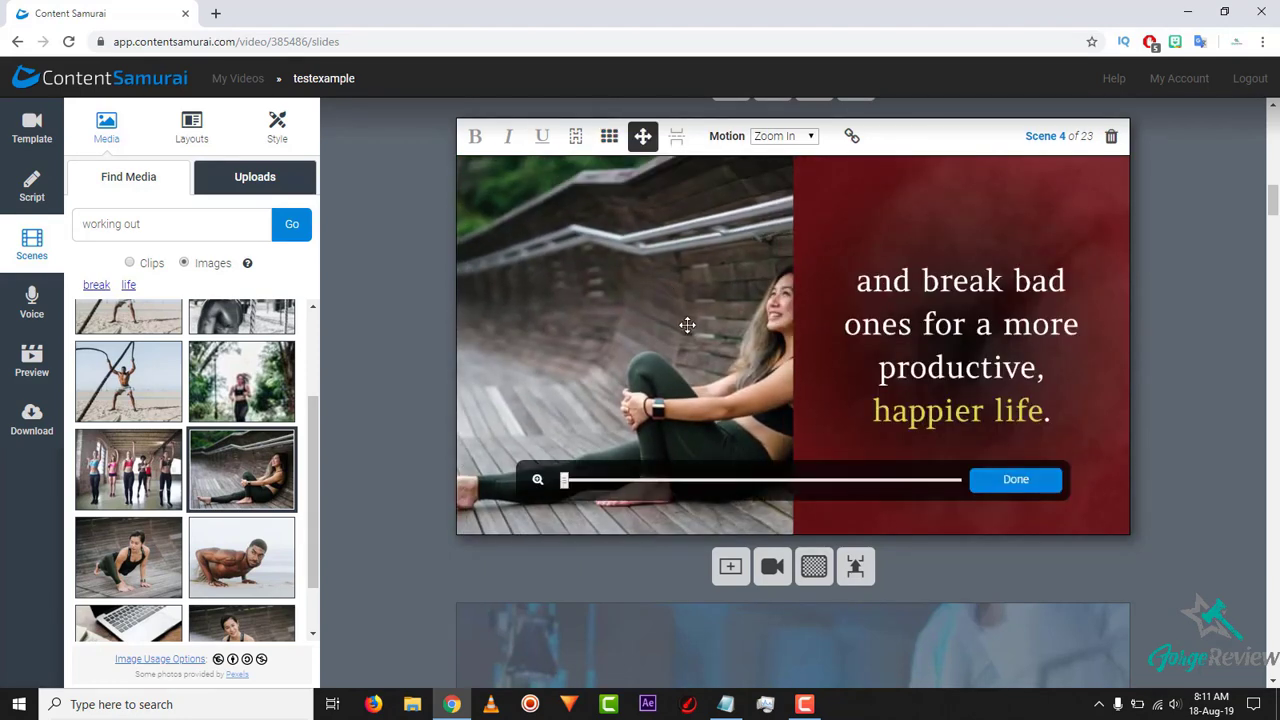
pyautogui.moveTo(686, 323); pyautogui.dragTo(606, 325)
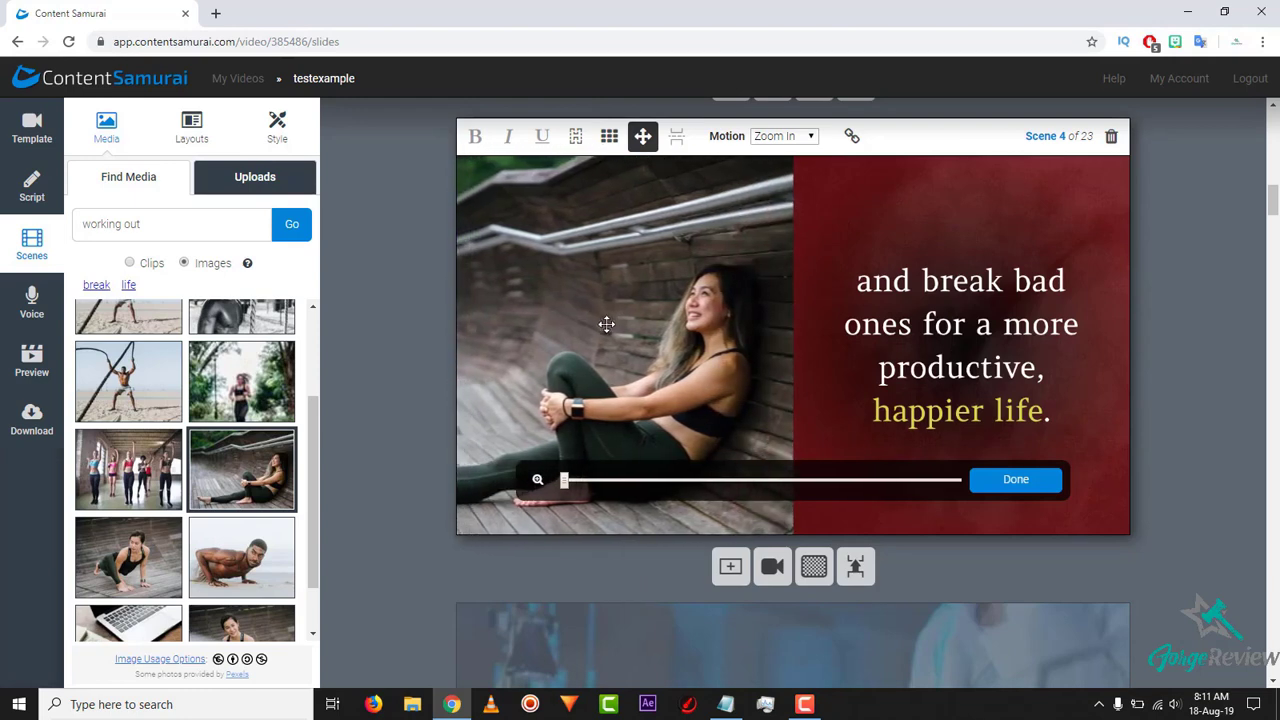
pyautogui.click(1058, 486)
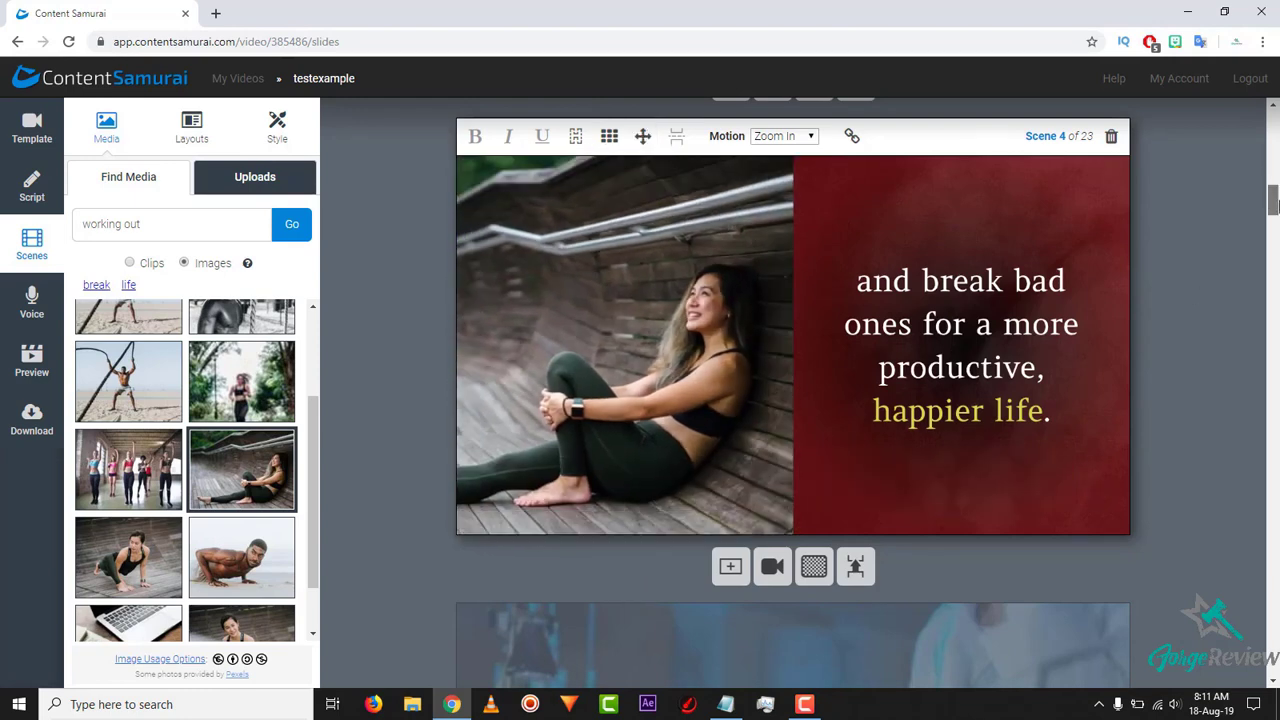
# - Look through the remaining scenes to the end of the video, and check the uploaded images and the style settings
pyautogui.scroll(-3, 1268, 205)
pyautogui.scroll(-1, 793, 400)
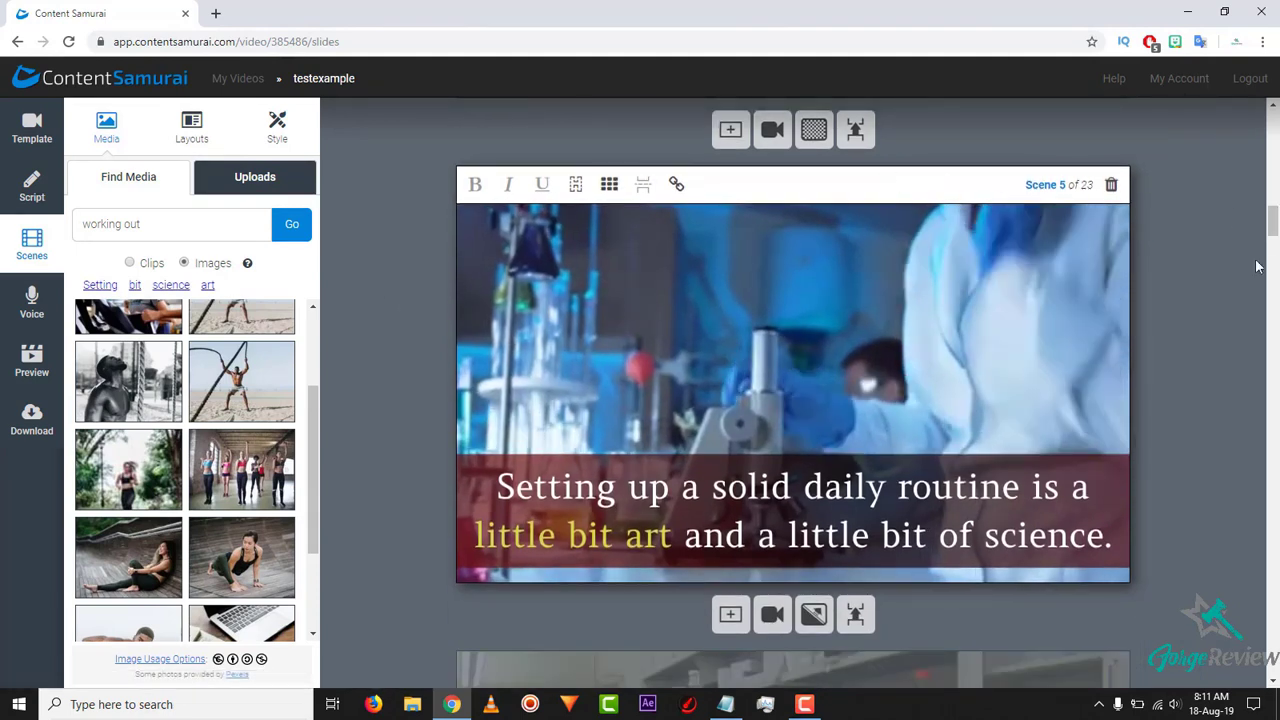
pyautogui.moveTo(1273, 221); pyautogui.dragTo(1273, 655)
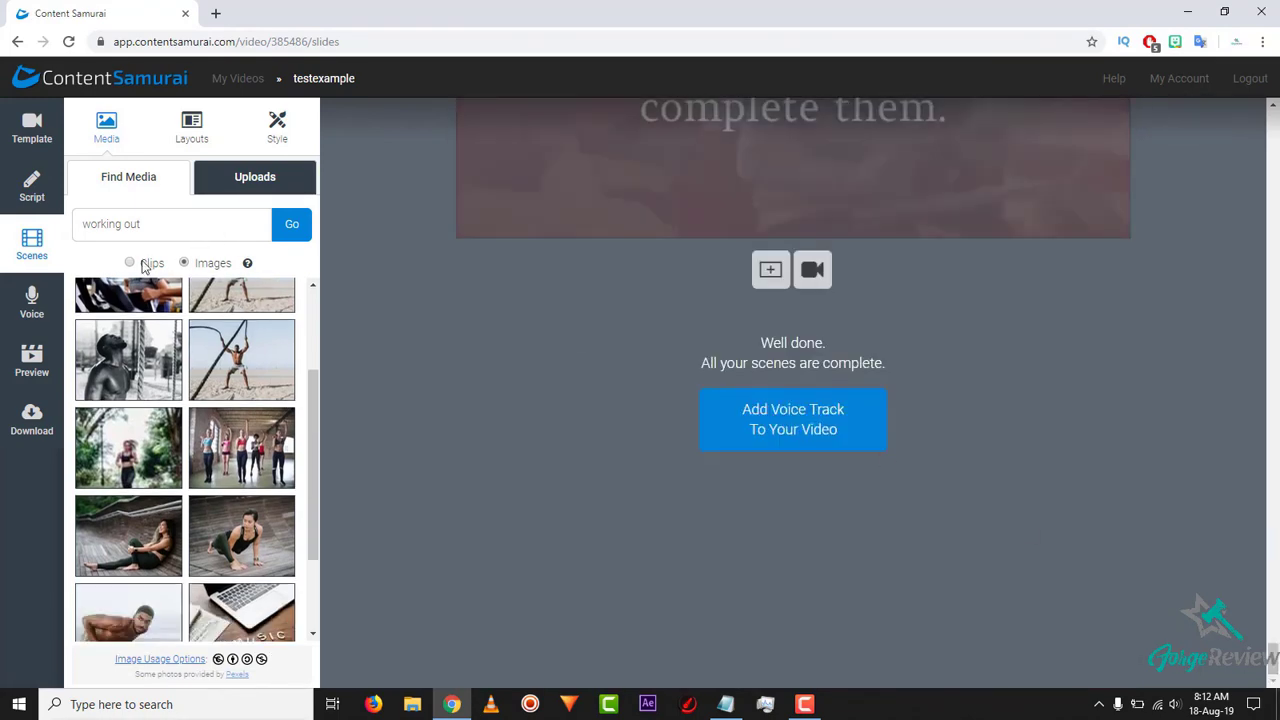
pyautogui.click(215, 181)
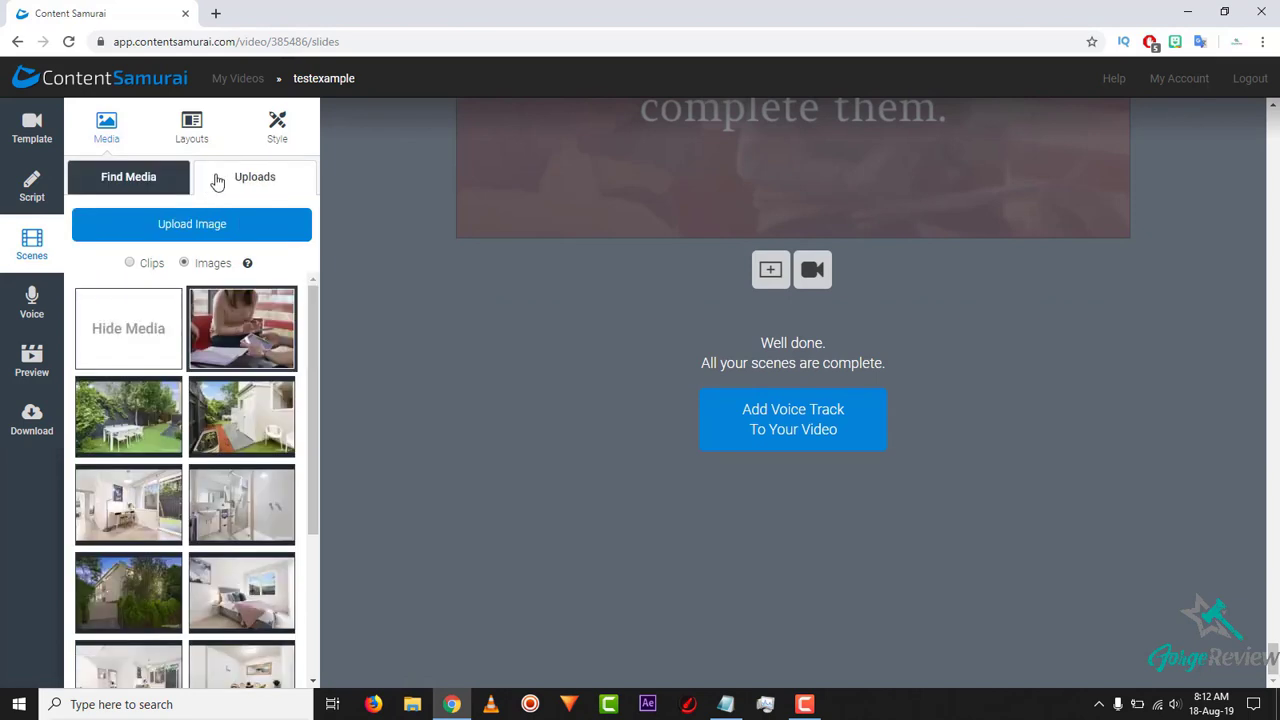
pyautogui.click(277, 127)
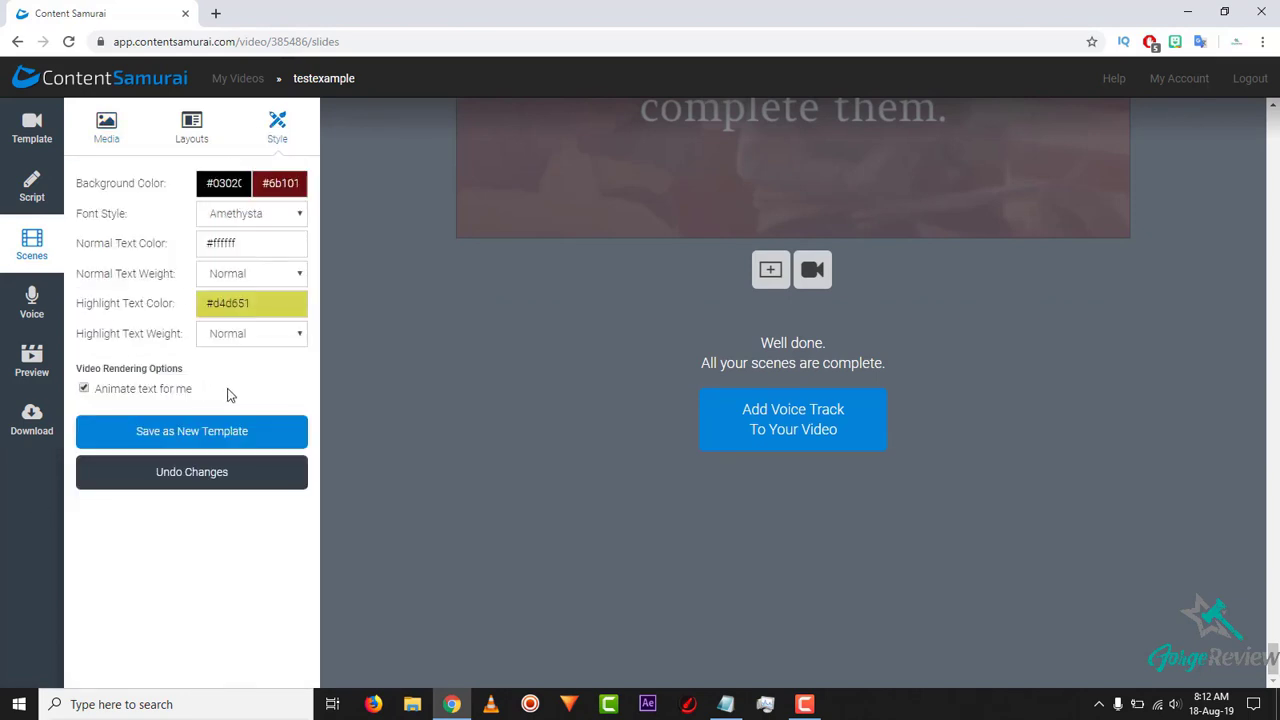
pyautogui.click(90, 139)
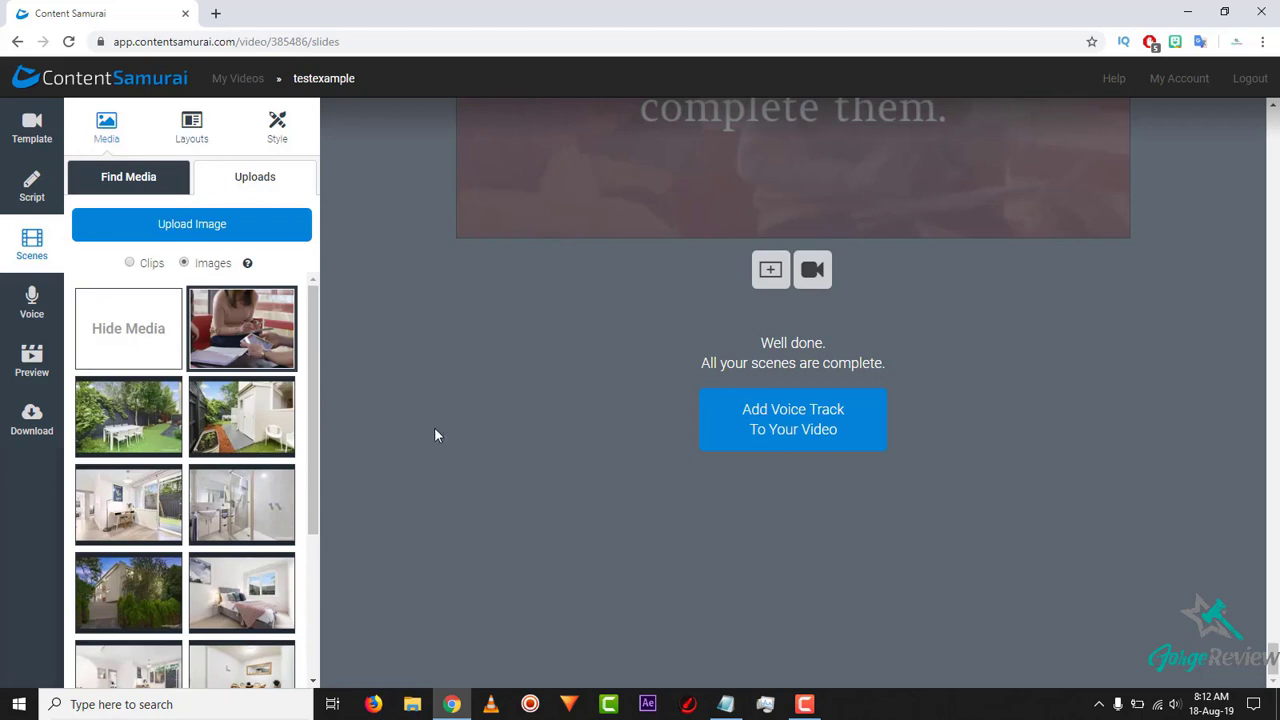
pyautogui.scroll(4, 1057, 266)
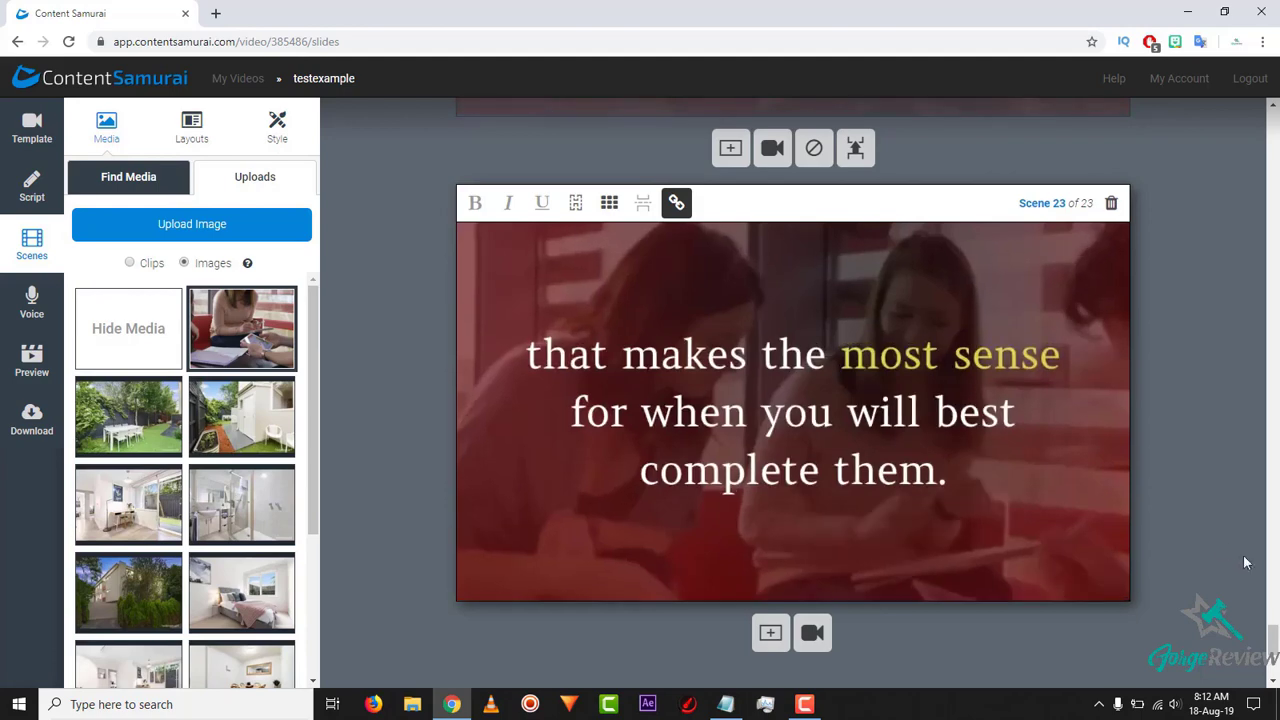
pyautogui.moveTo(1273, 639); pyautogui.dragTo(1273, 662)
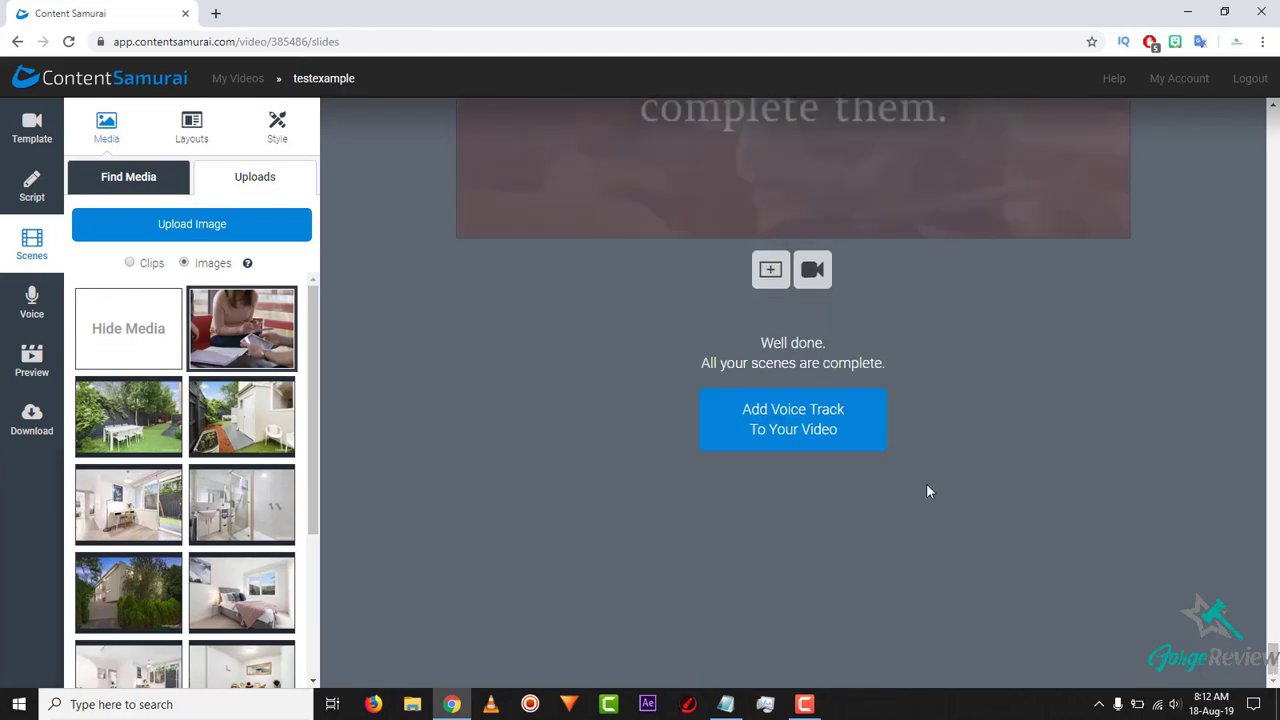
# - Proceed to the voice track stage and examine the auto-voice, self-recording and voice track upload options
pyautogui.click(835, 413)
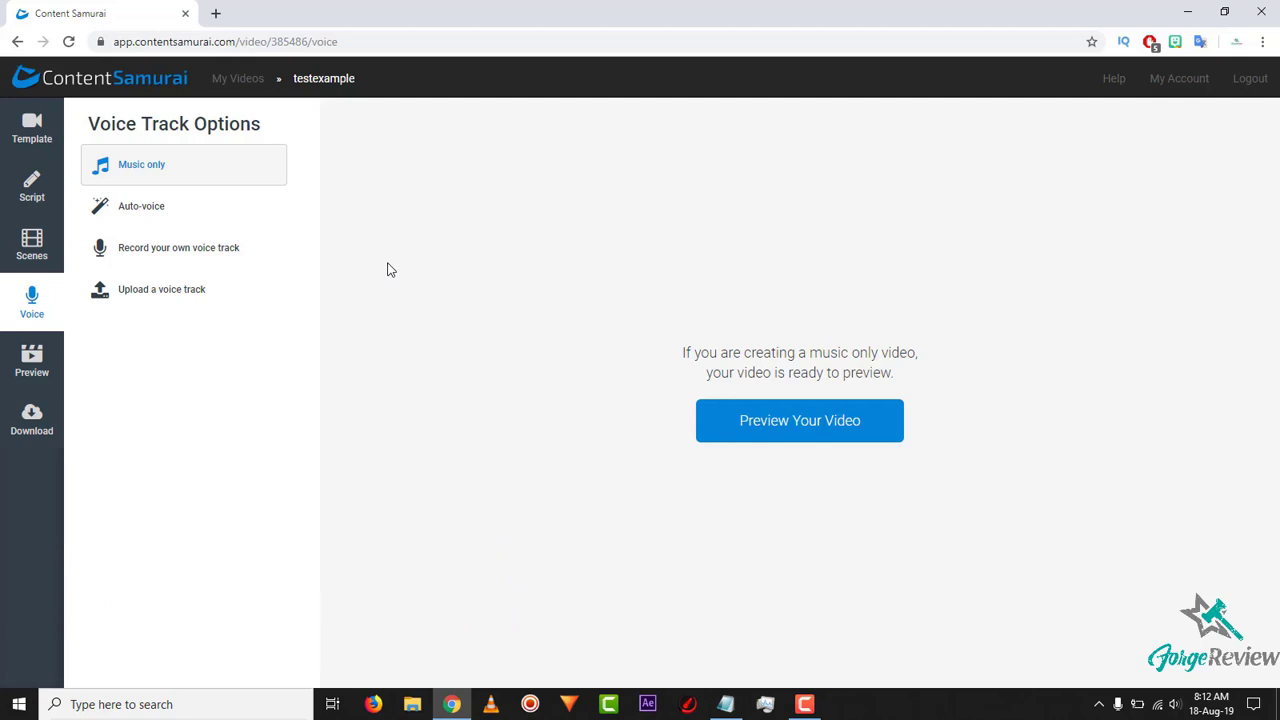
pyautogui.click(203, 206)
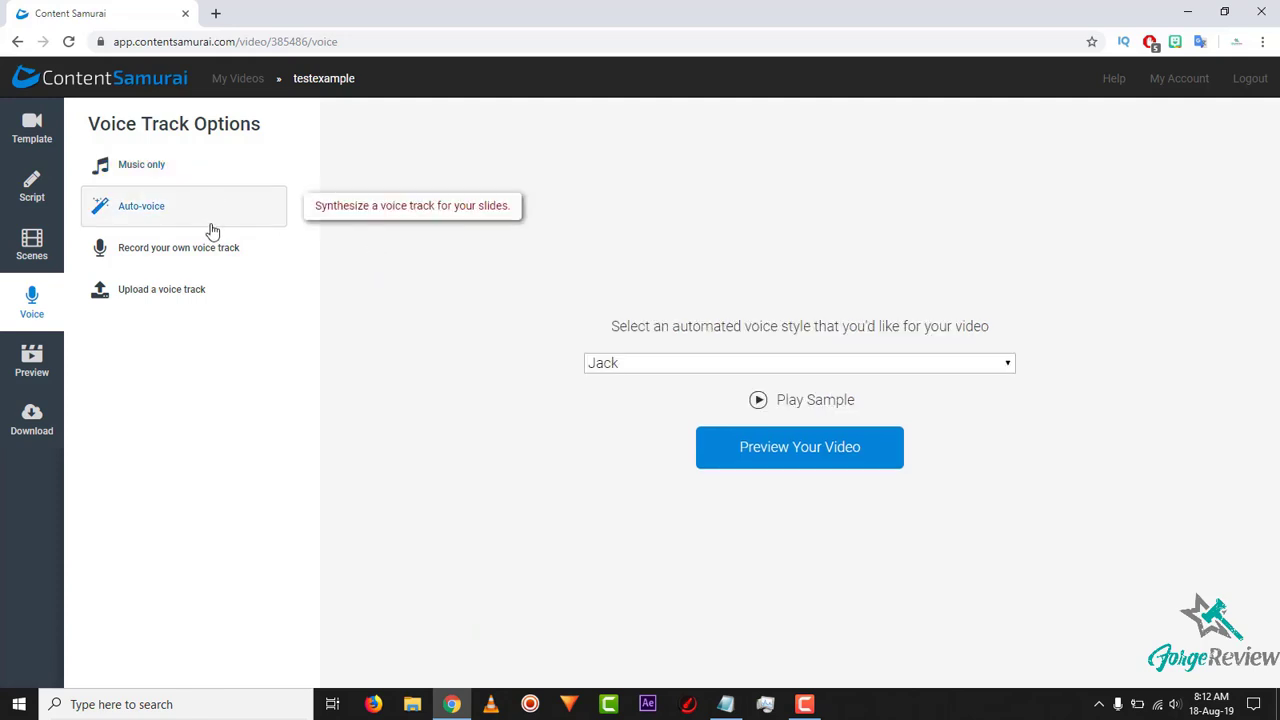
pyautogui.click(216, 252)
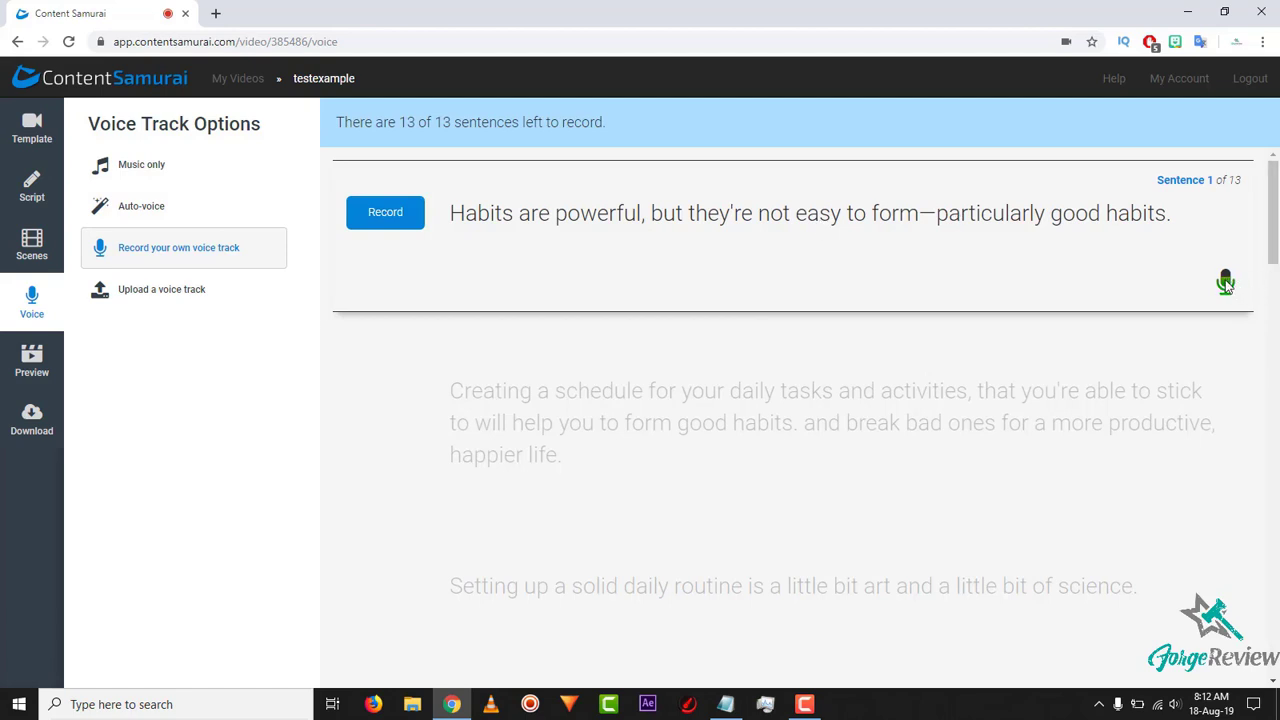
pyautogui.click(134, 304)
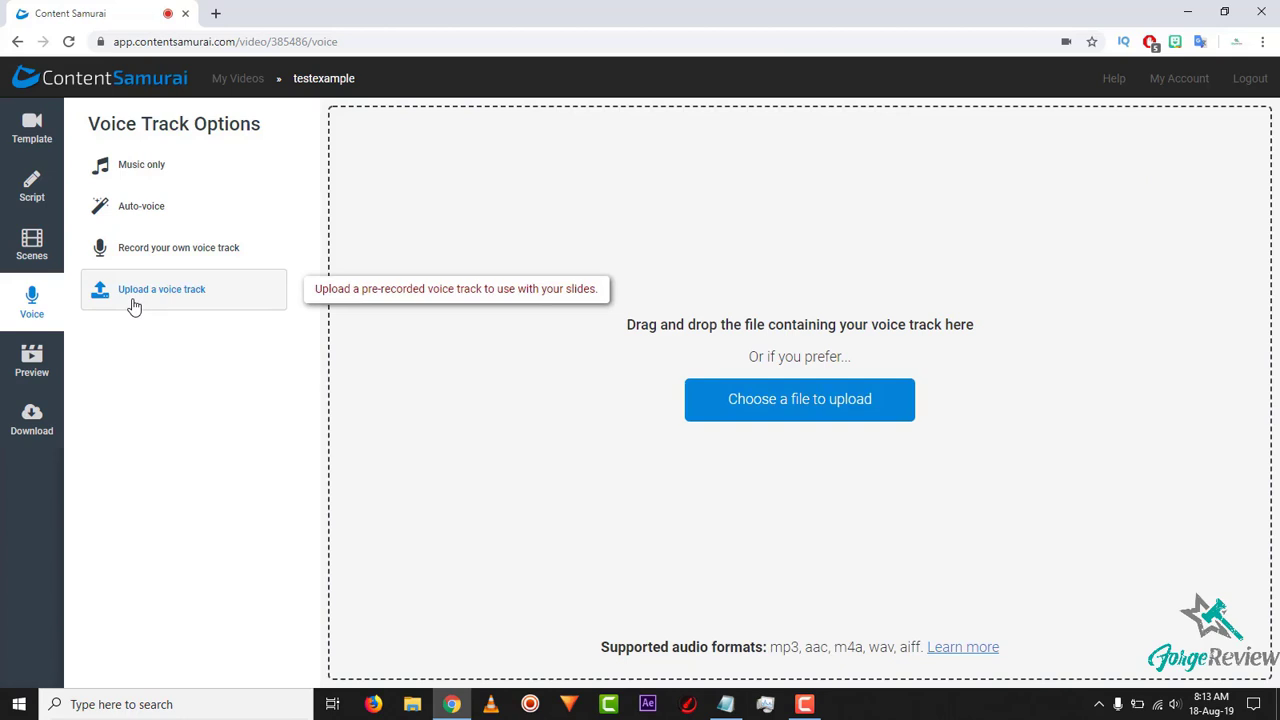
pyautogui.click(152, 248)
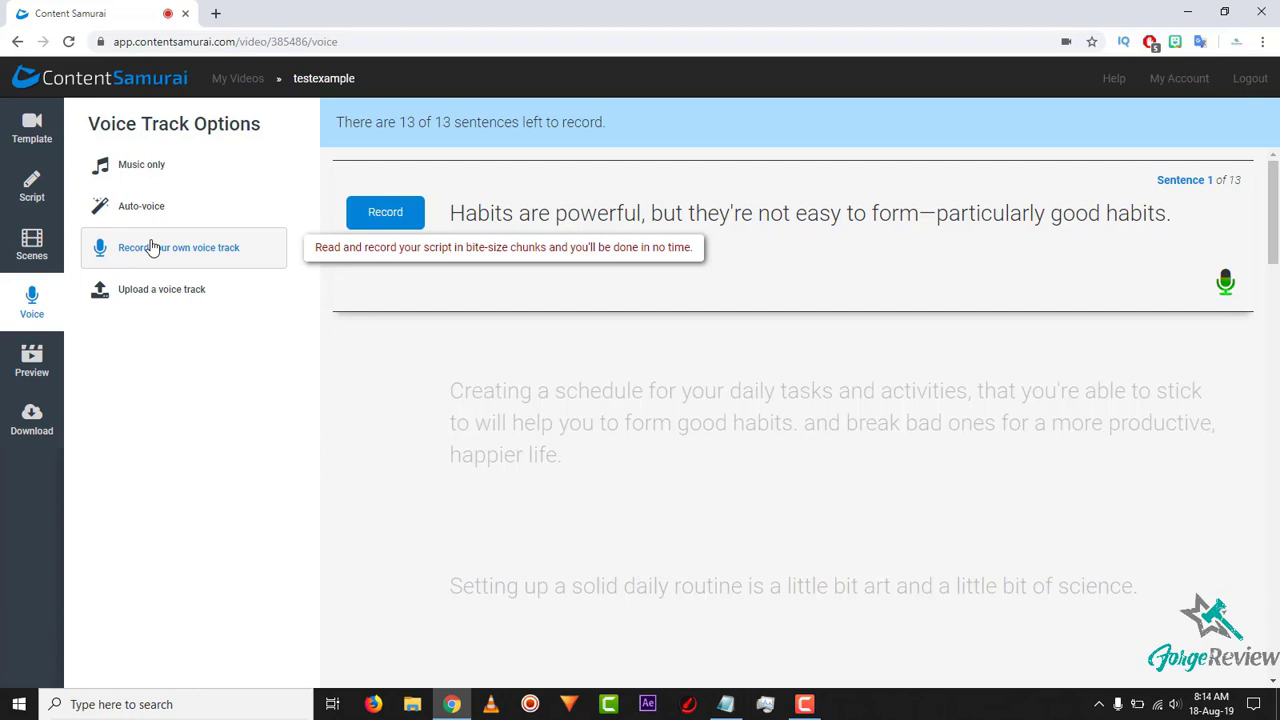
# - Choose an auto-voice track with the United Kingdom voice Isla and play its sample
pyautogui.click(152, 210)
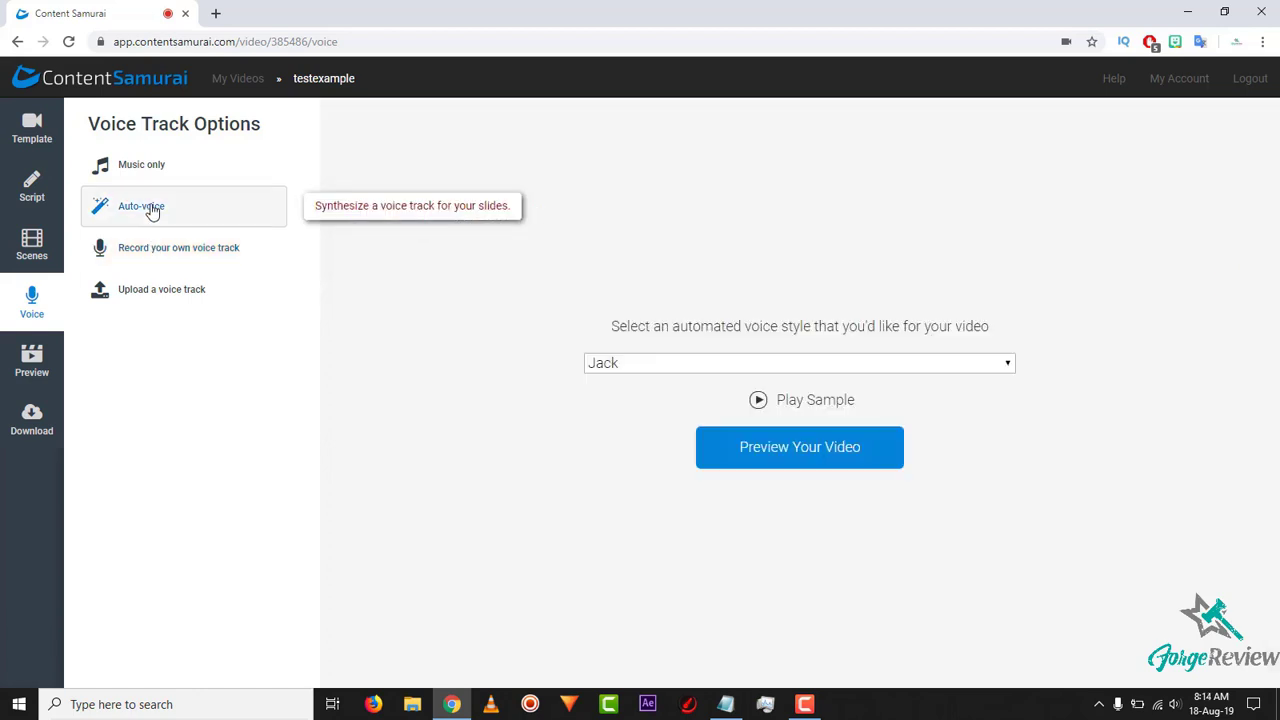
pyautogui.click(677, 363)
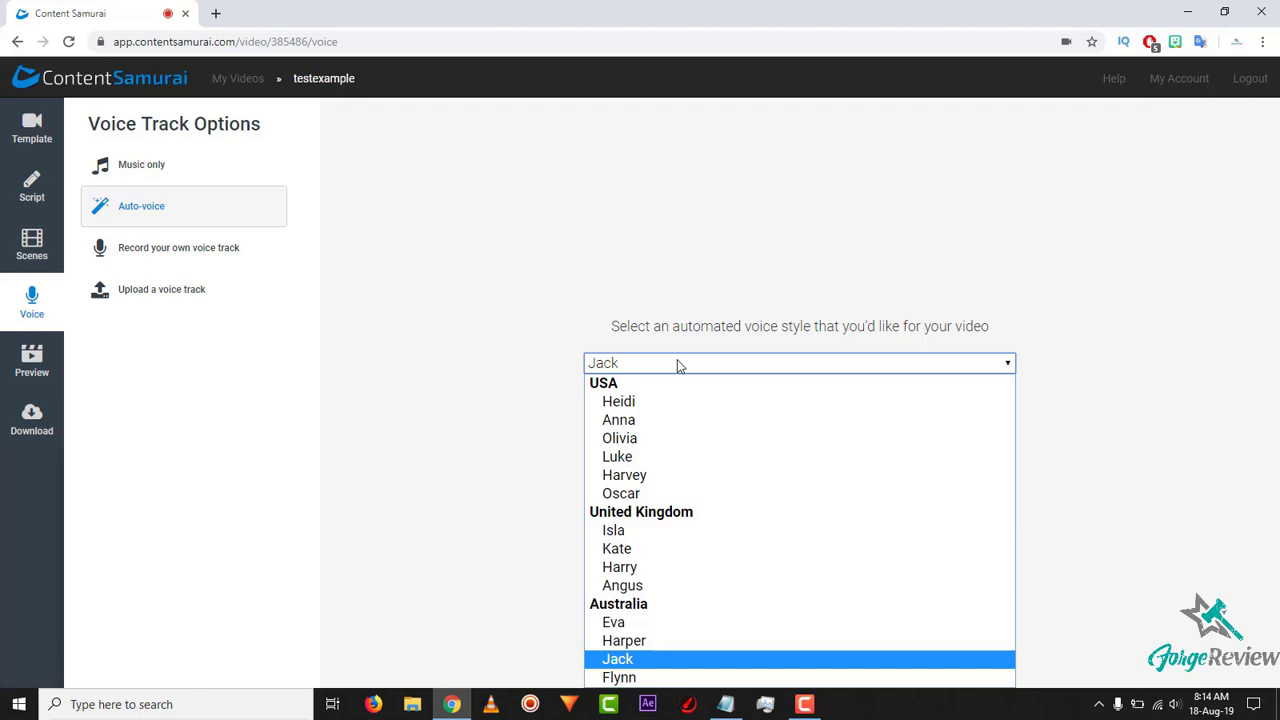
pyautogui.click(634, 269)
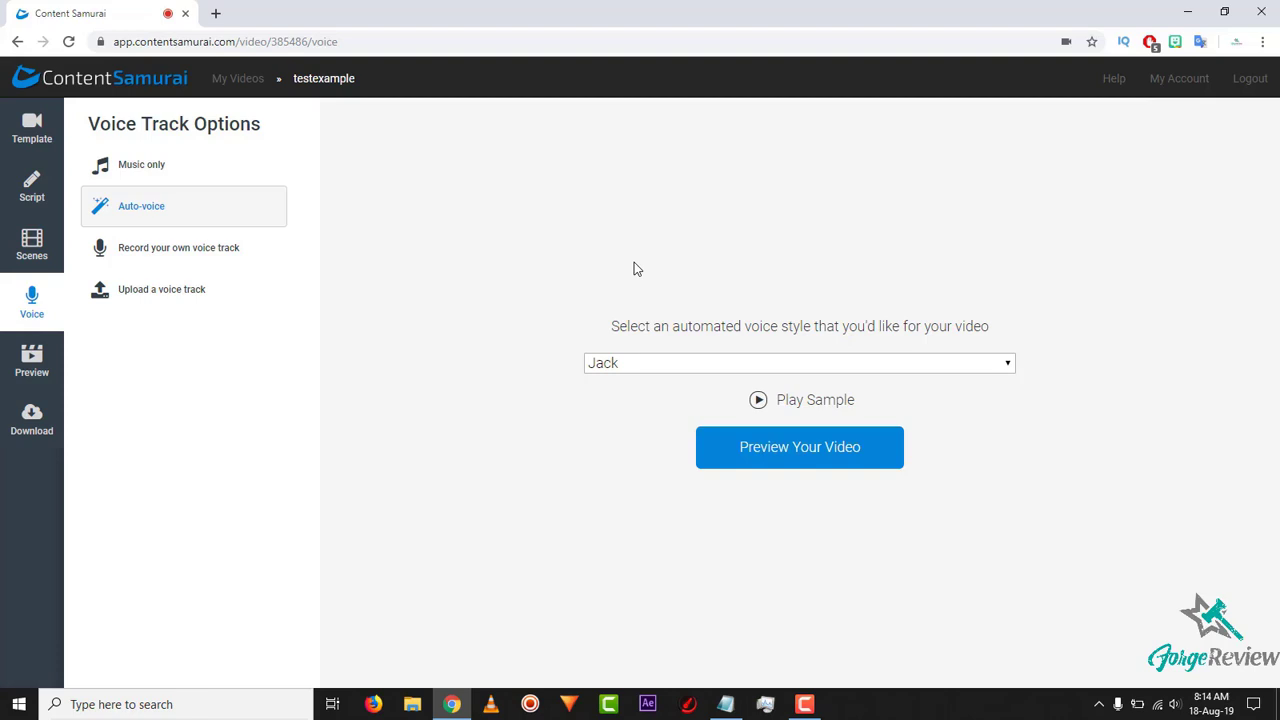
pyautogui.click(671, 363)
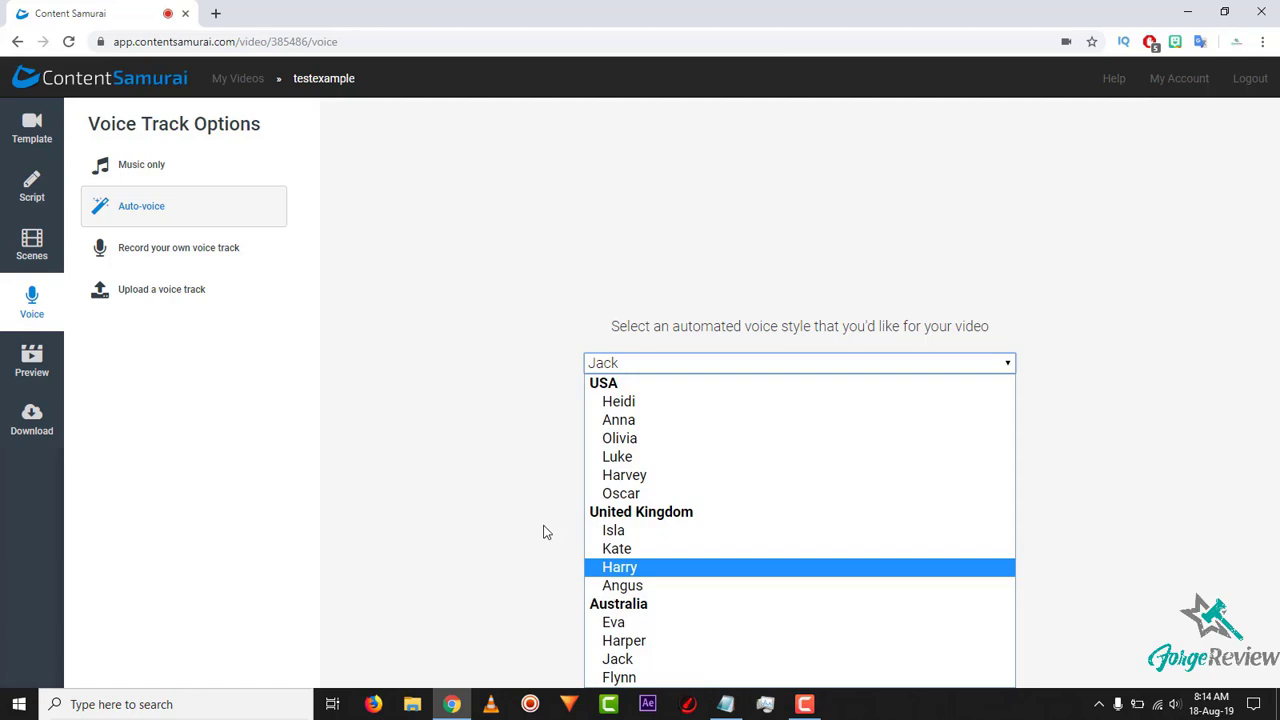
pyautogui.click(641, 539)
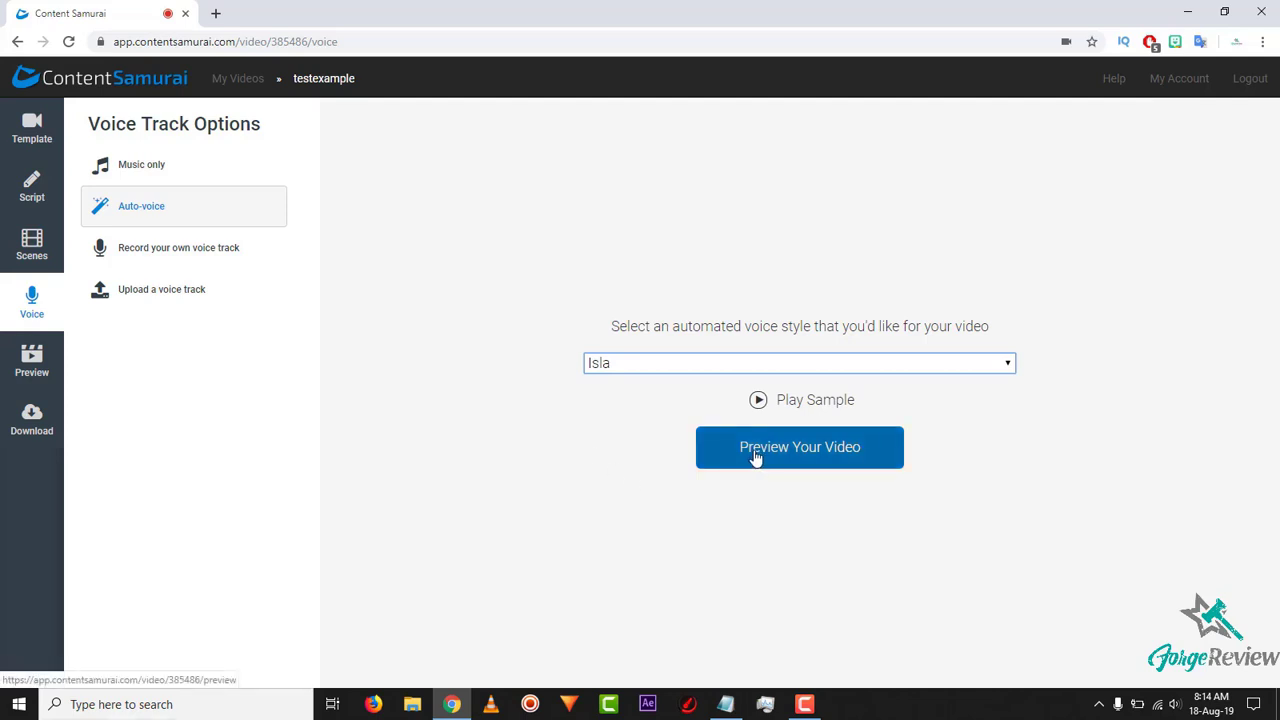
pyautogui.click(759, 403)
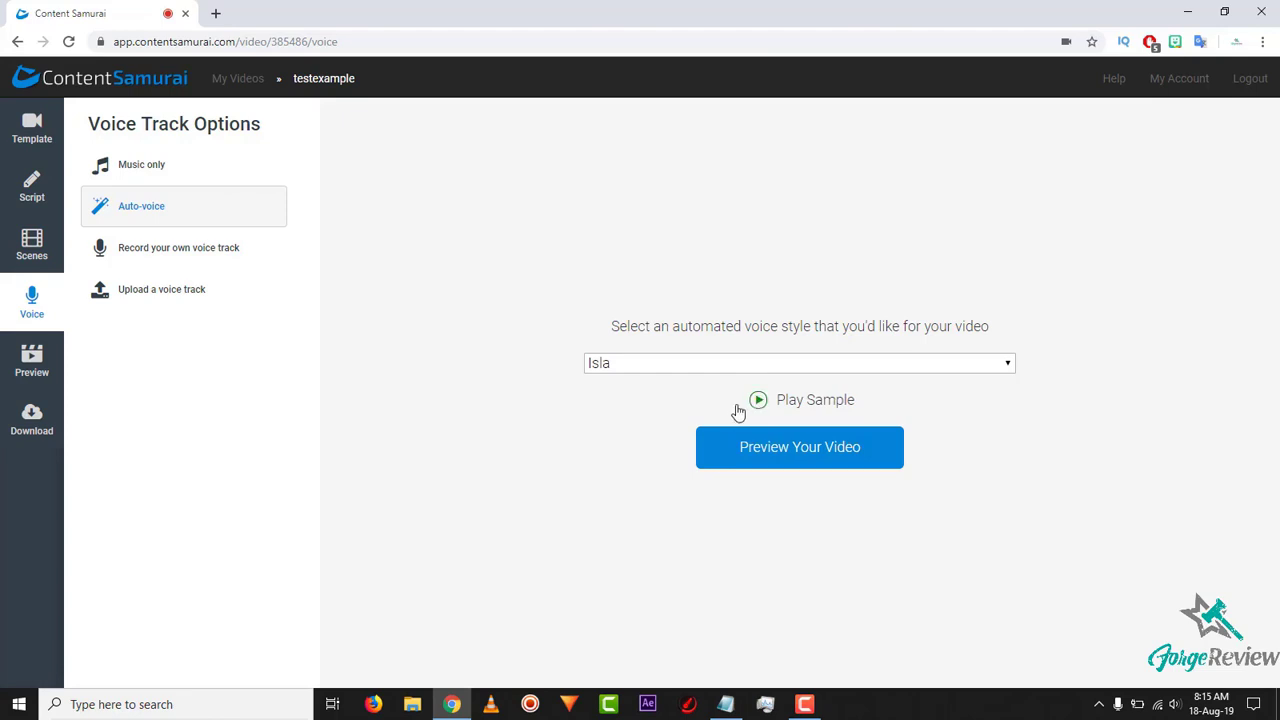
# - Generate the video preview and browse both the stock music tracks and the uploaded music
pyautogui.click(752, 450)
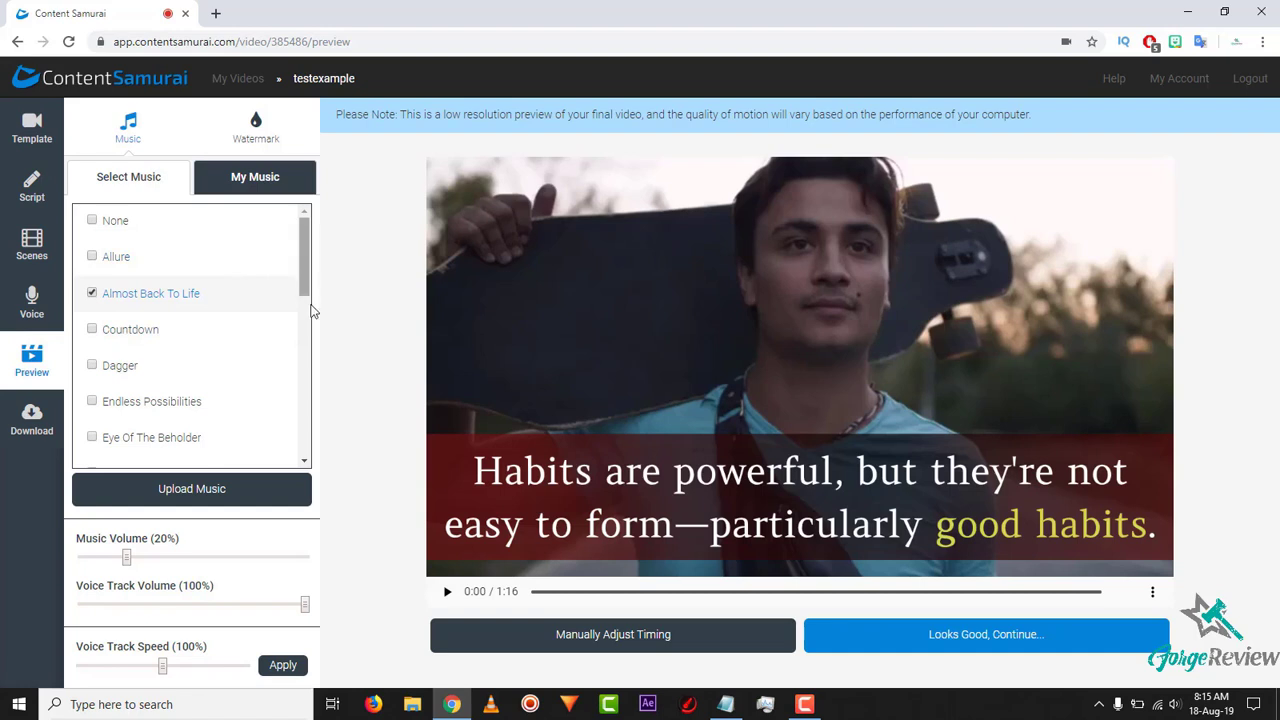
pyautogui.scroll(-6, 305, 320)
pyautogui.scroll(6, 292, 395)
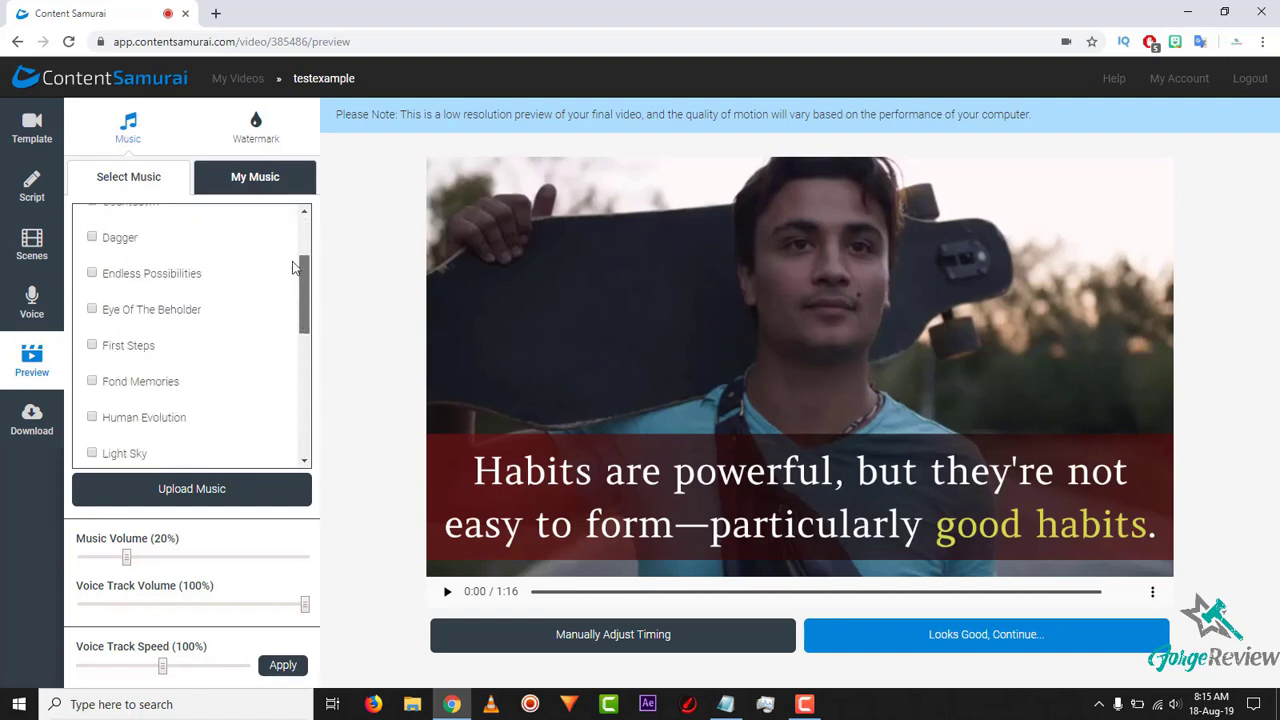
pyautogui.click(262, 178)
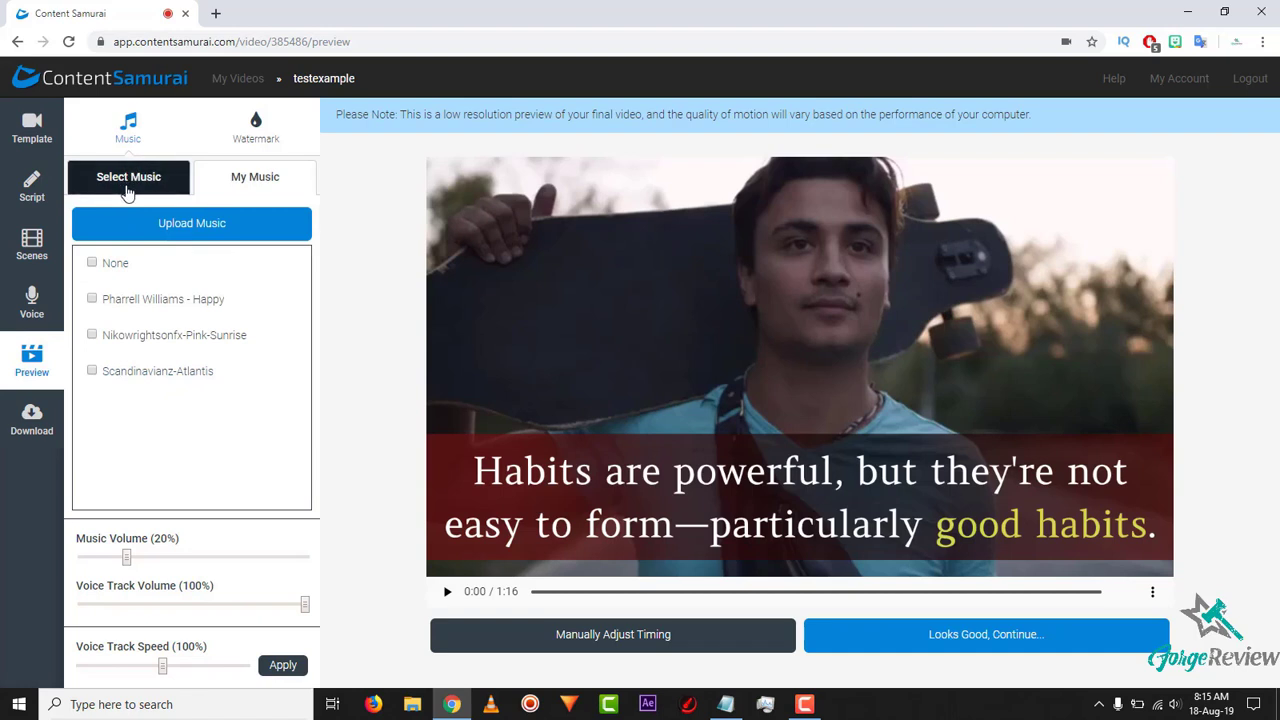
pyautogui.click(128, 190)
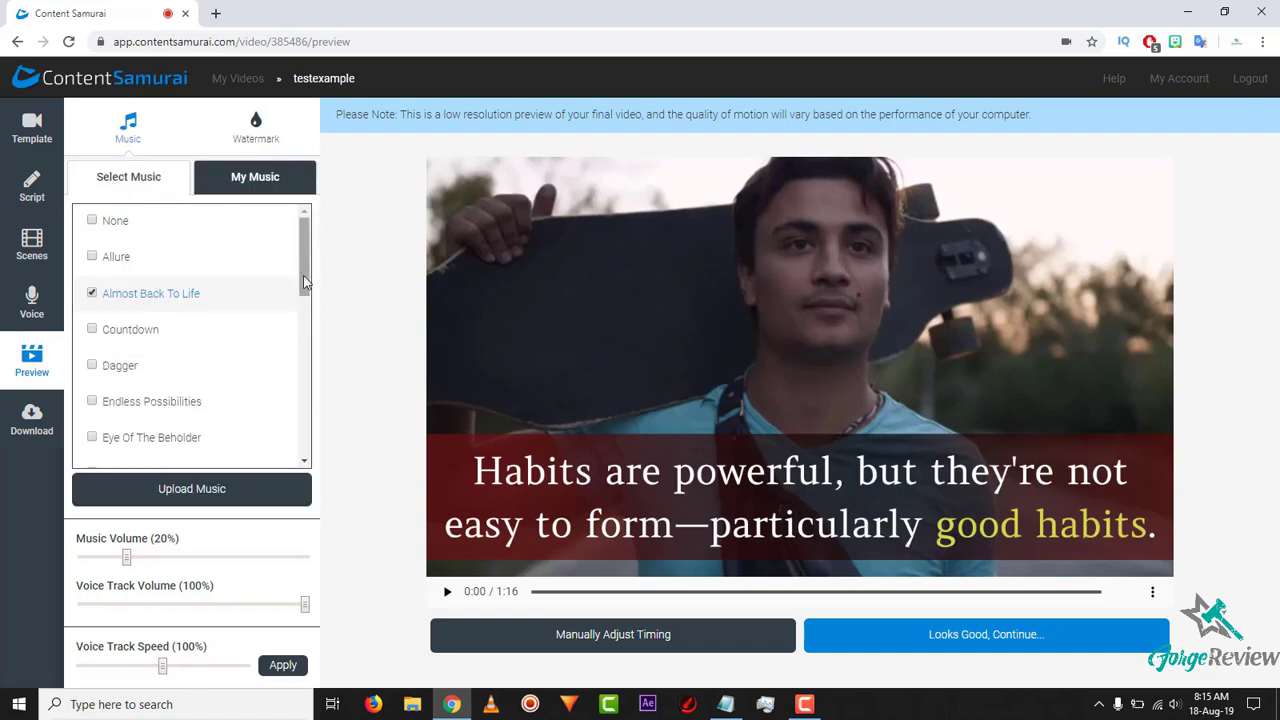
pyautogui.moveTo(305, 283); pyautogui.dragTo(307, 420)
pyautogui.moveTo(284, 265)
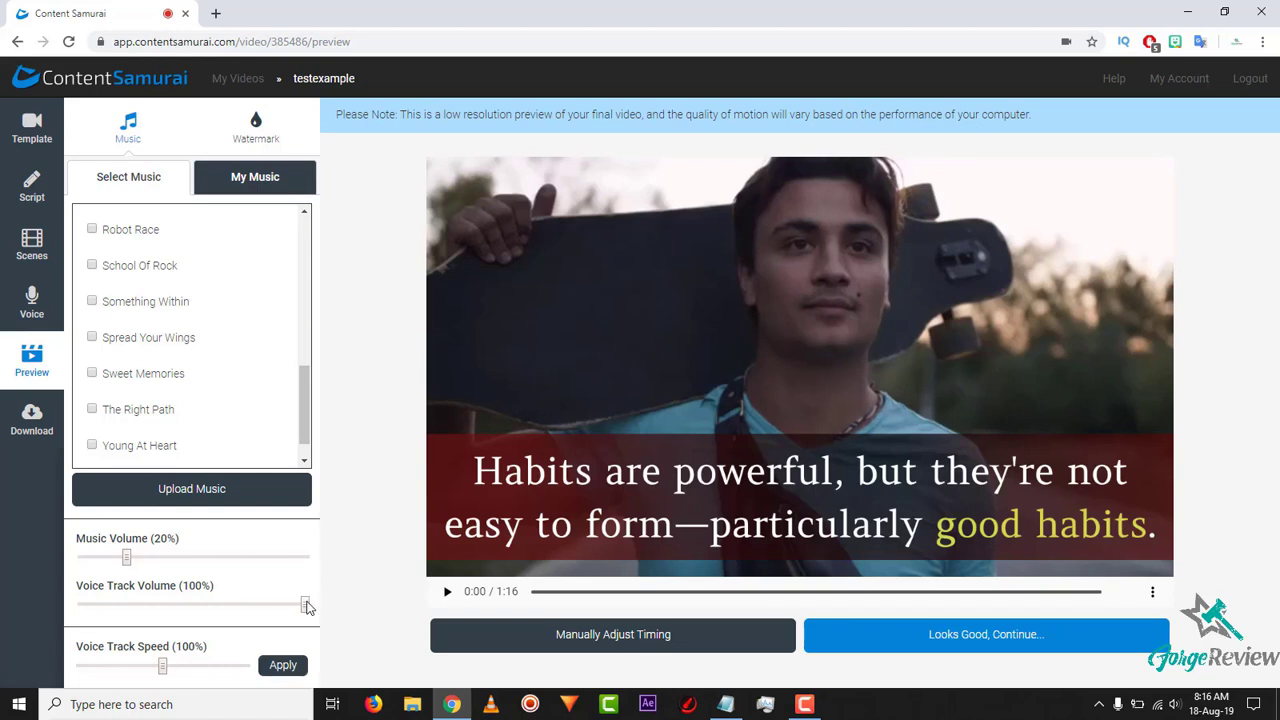
# - Set the voice track volume to 59% and play part of the preview to check it
pyautogui.moveTo(305, 606); pyautogui.dragTo(213, 617)
pyautogui.click(448, 593)
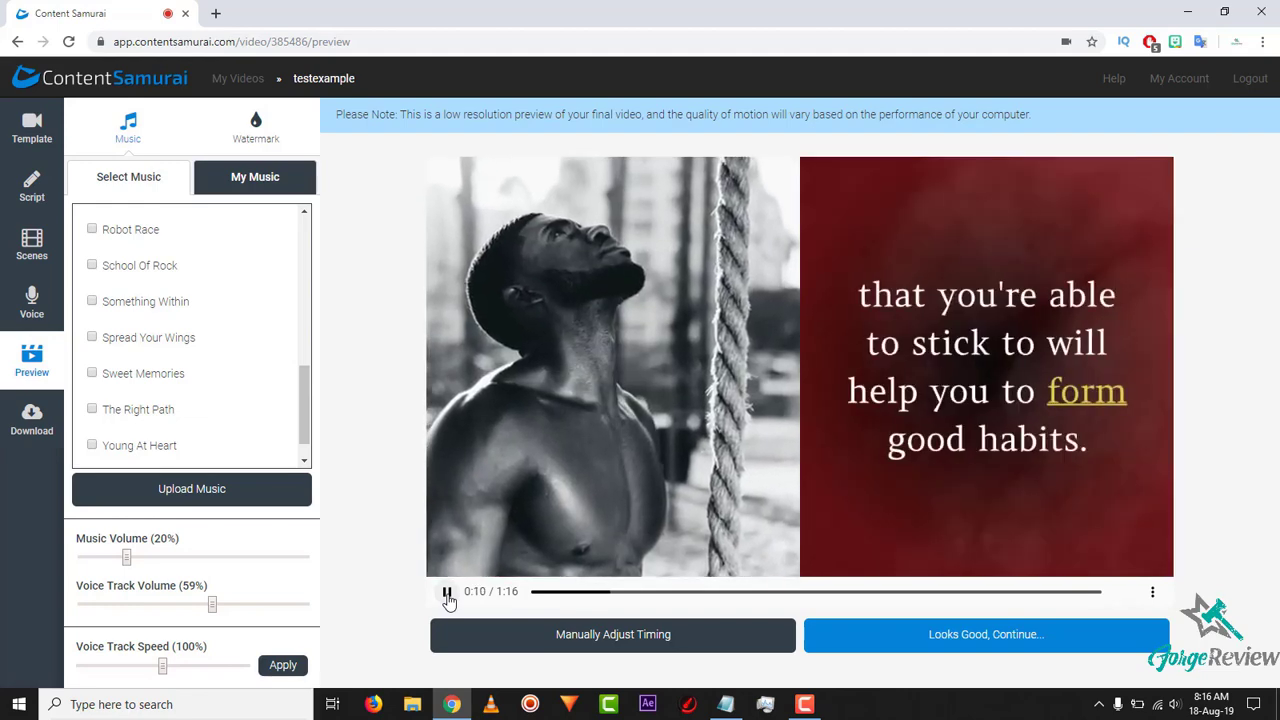
pyautogui.click(448, 596)
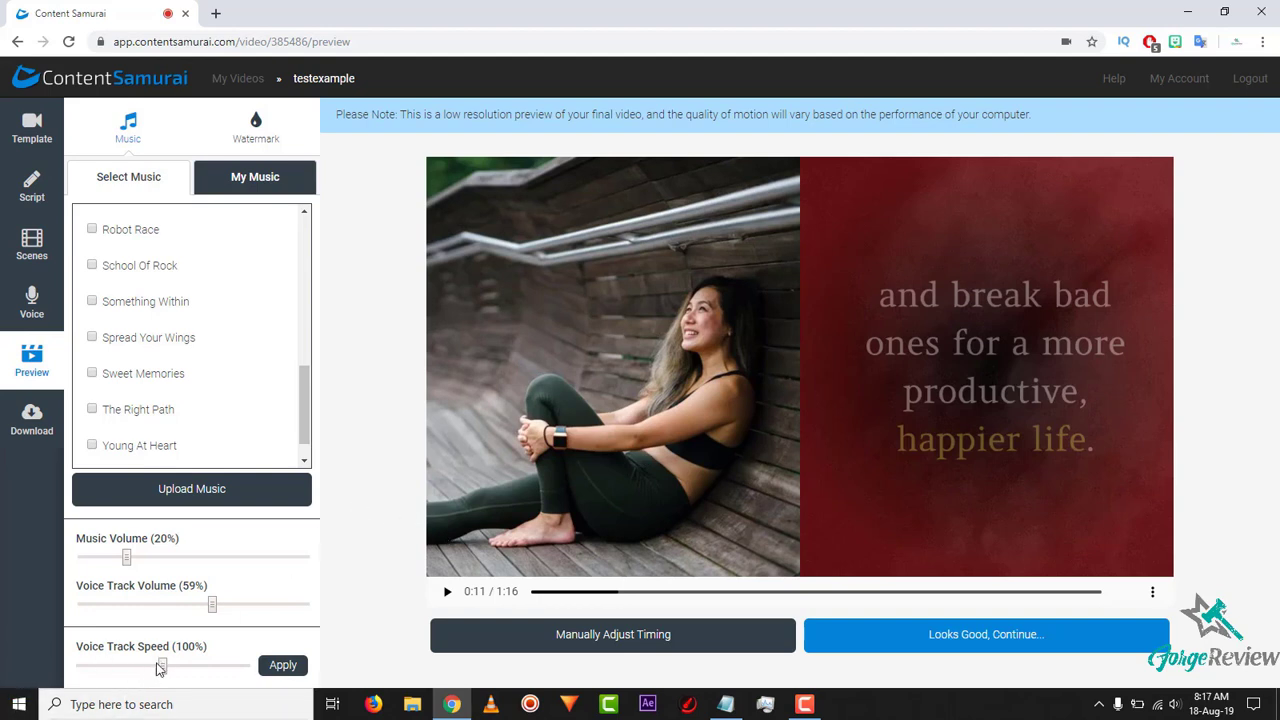
# - Apply a voice track speed of 84% and set the voice track volume to 44%, checking them by playing the preview
pyautogui.moveTo(157, 668); pyautogui.dragTo(112, 678)
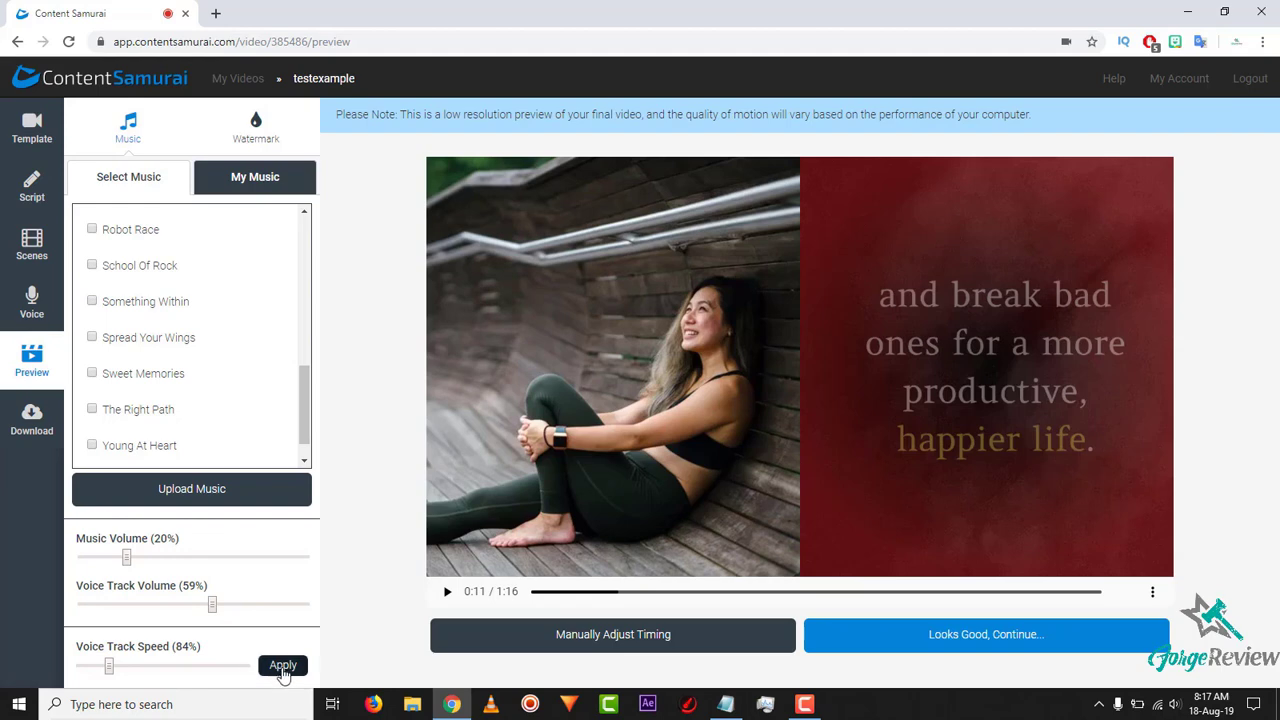
pyautogui.click(283, 666)
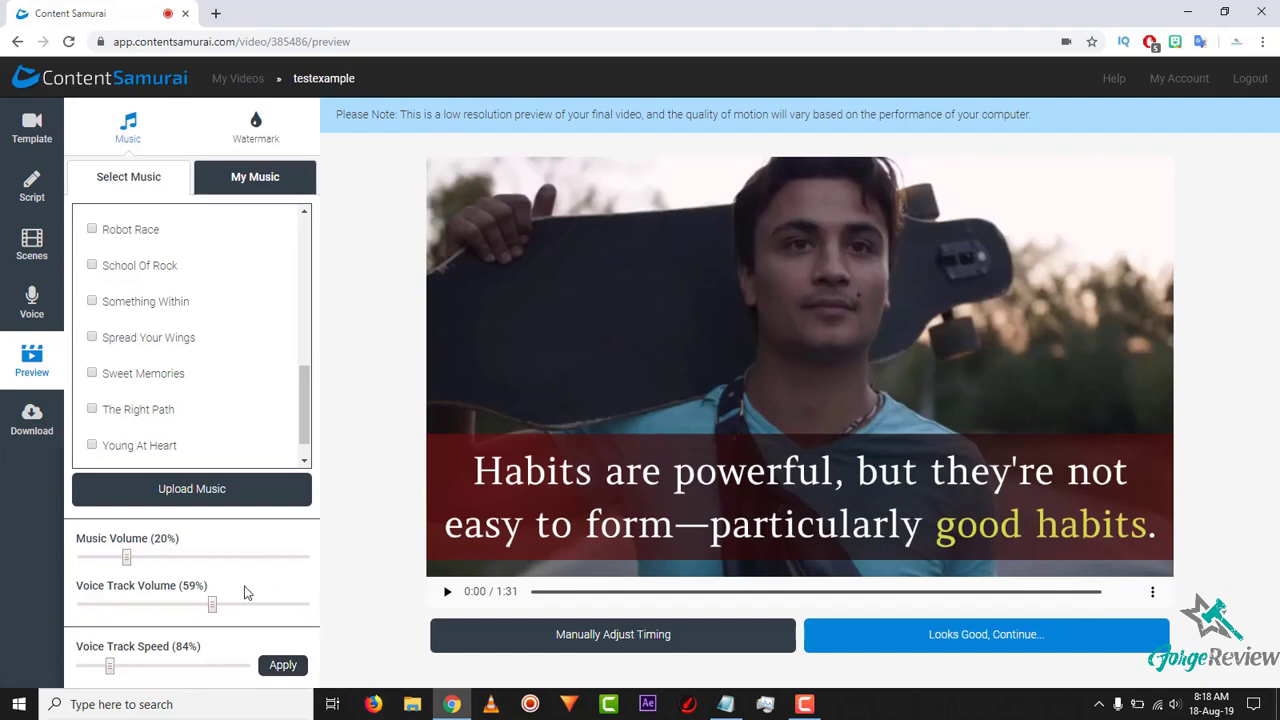
pyautogui.moveTo(203, 607); pyautogui.dragTo(181, 607)
pyautogui.click(445, 595)
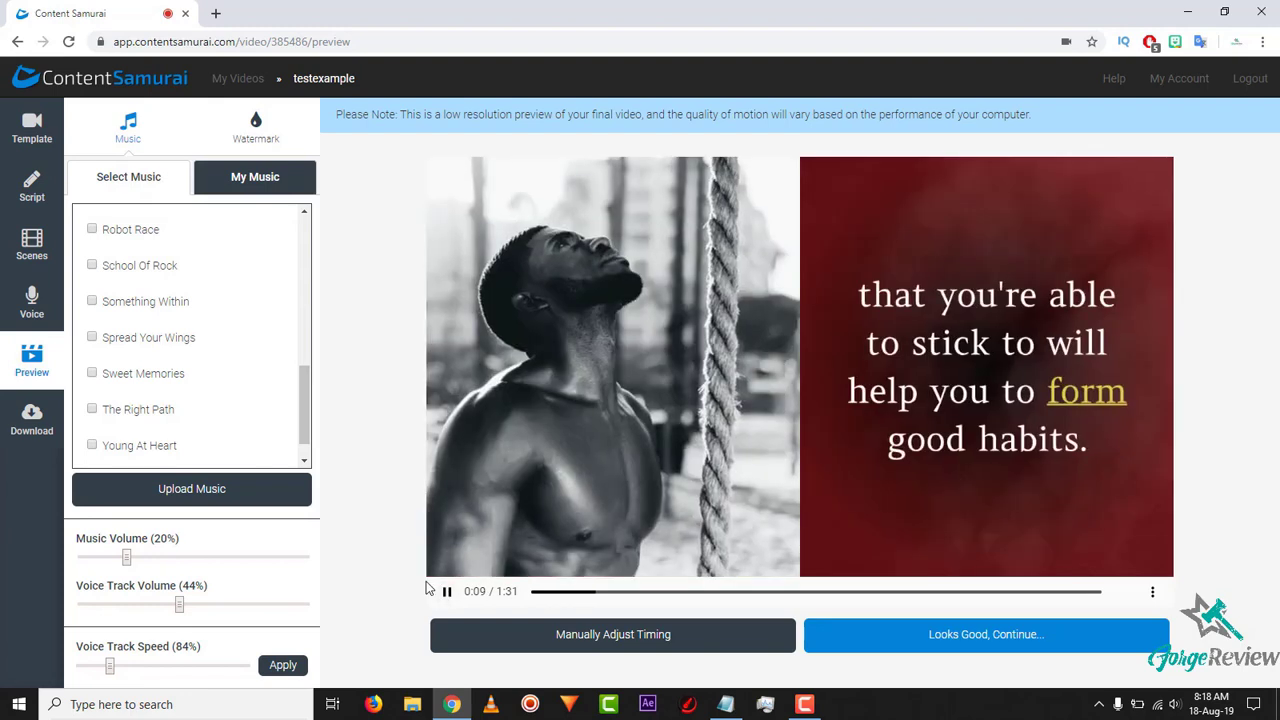
# - Pause the preview, apply a voice track speed of 86%, and play part of the updated preview to check it
pyautogui.press('space')
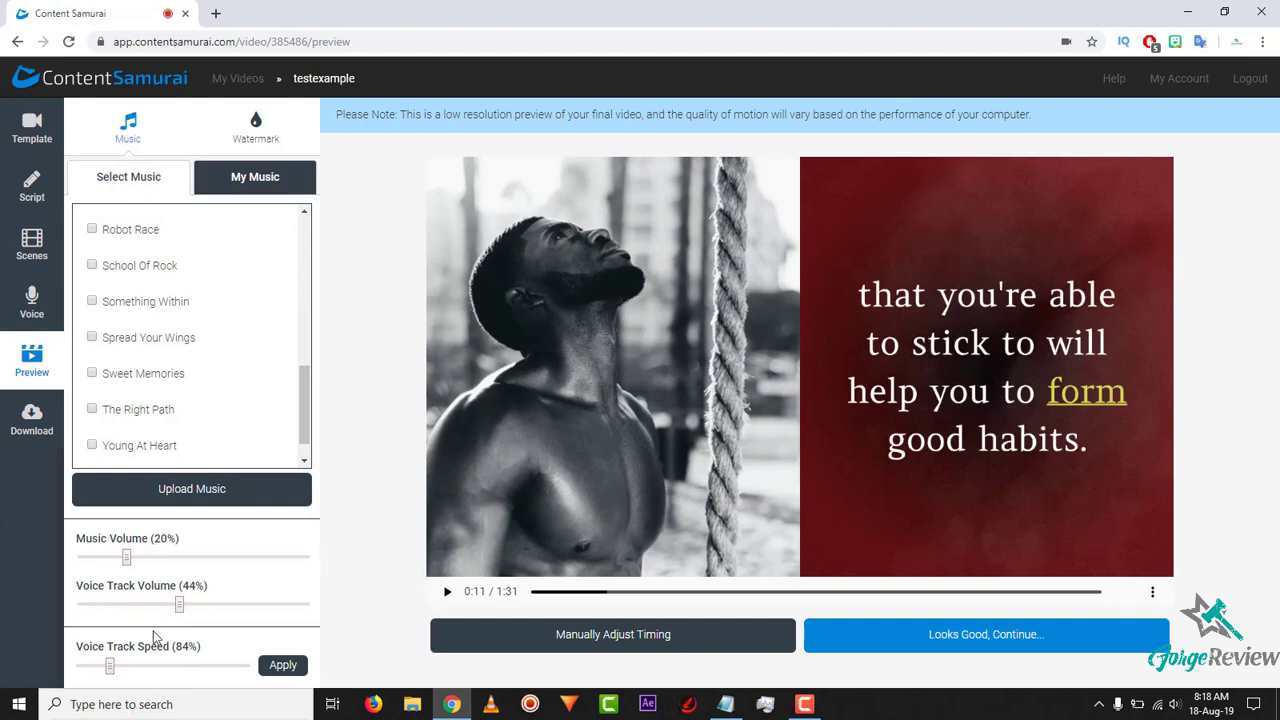
pyautogui.moveTo(112, 668); pyautogui.dragTo(115, 667)
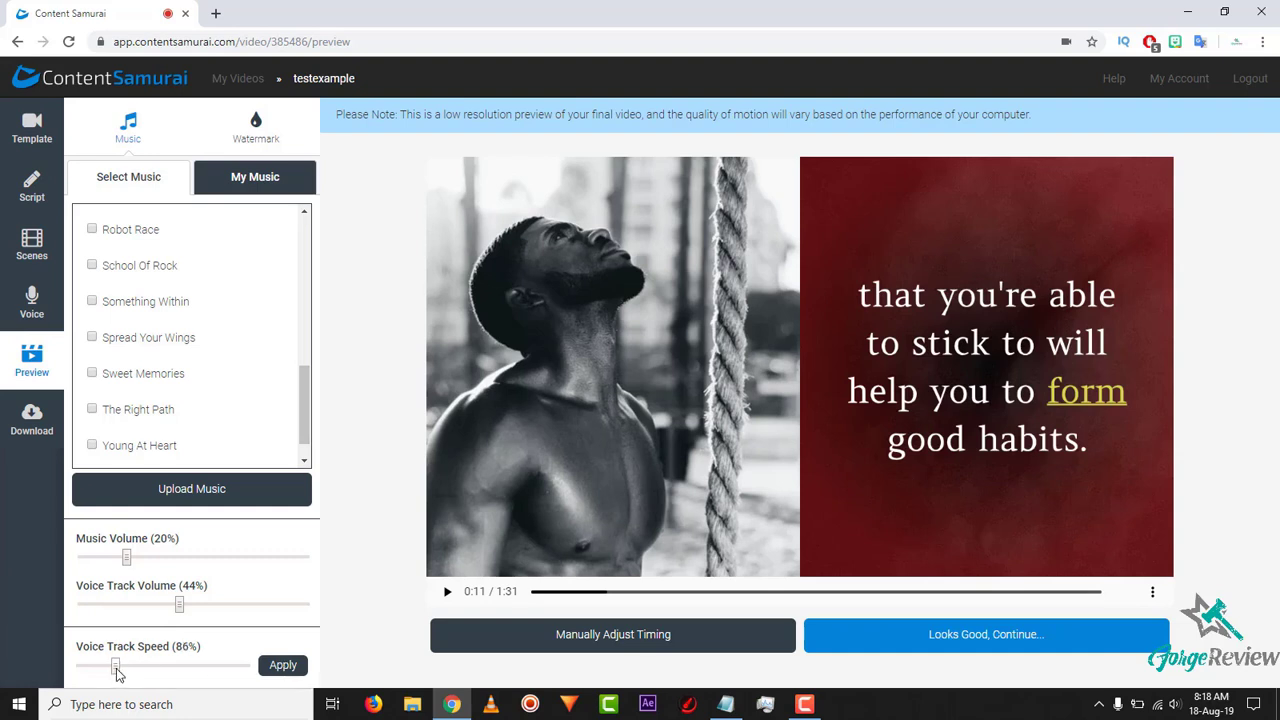
pyautogui.click(281, 667)
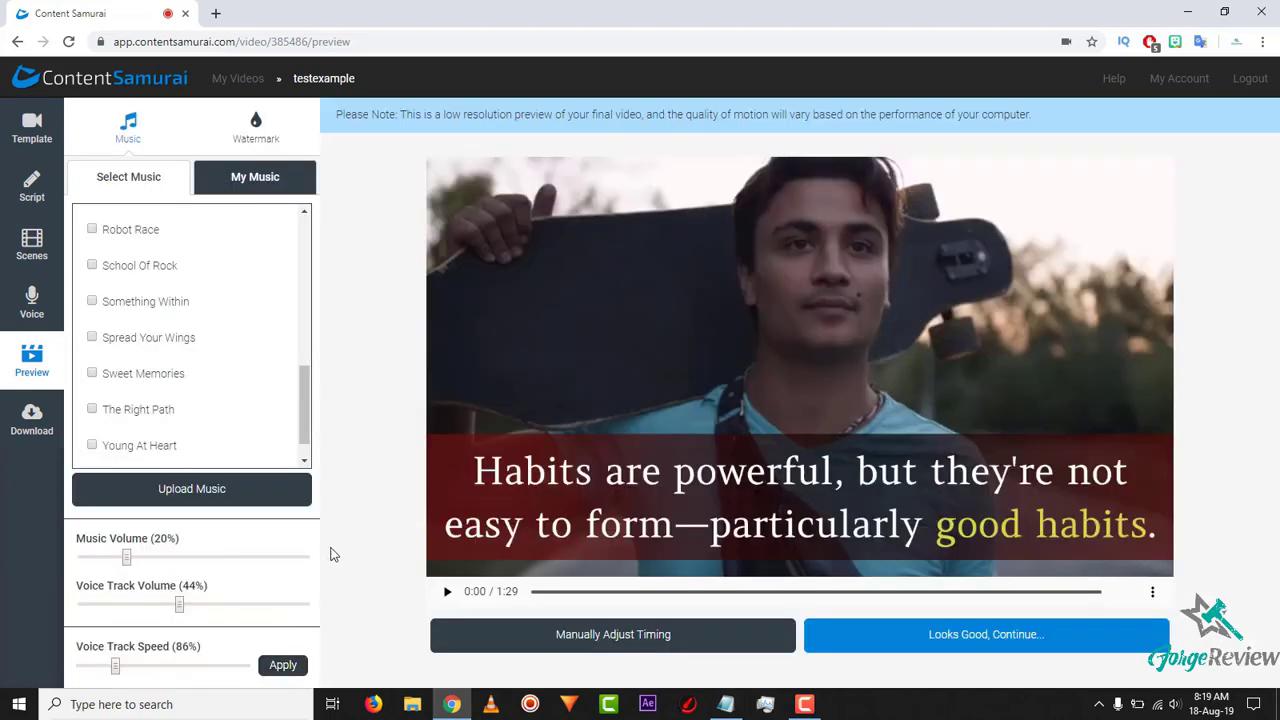
pyautogui.click(446, 593)
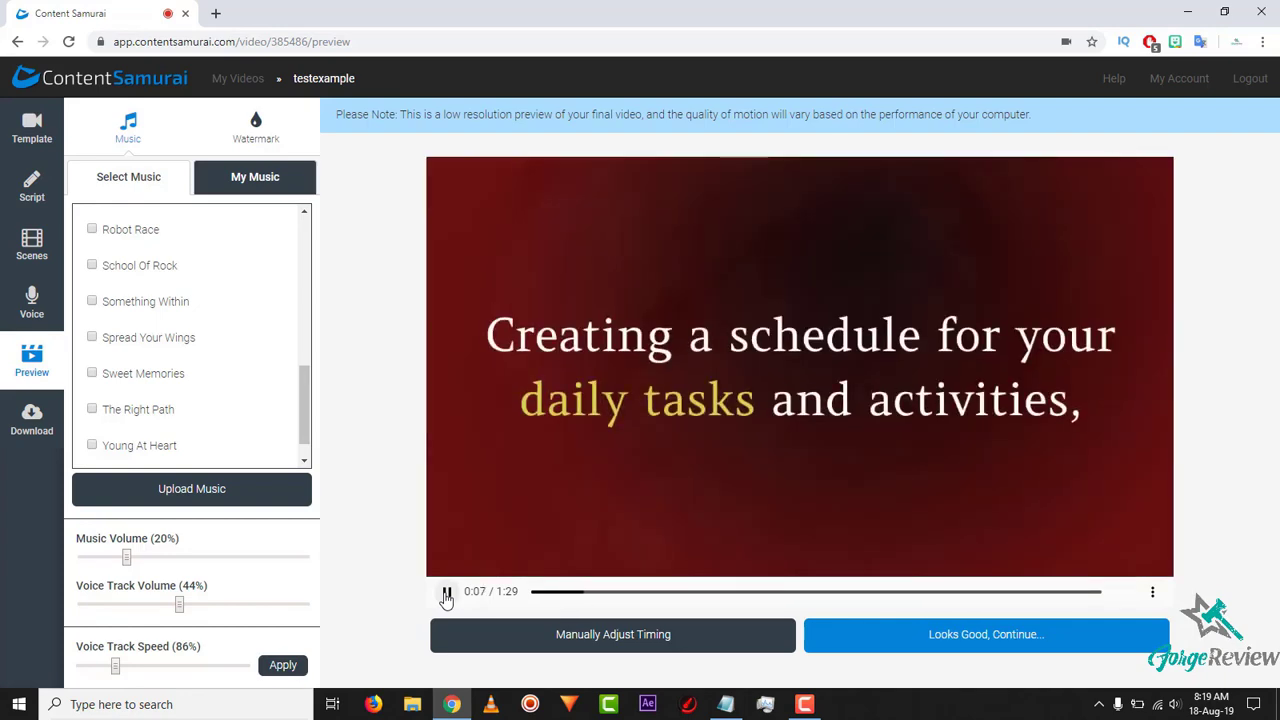
pyautogui.click(446, 595)
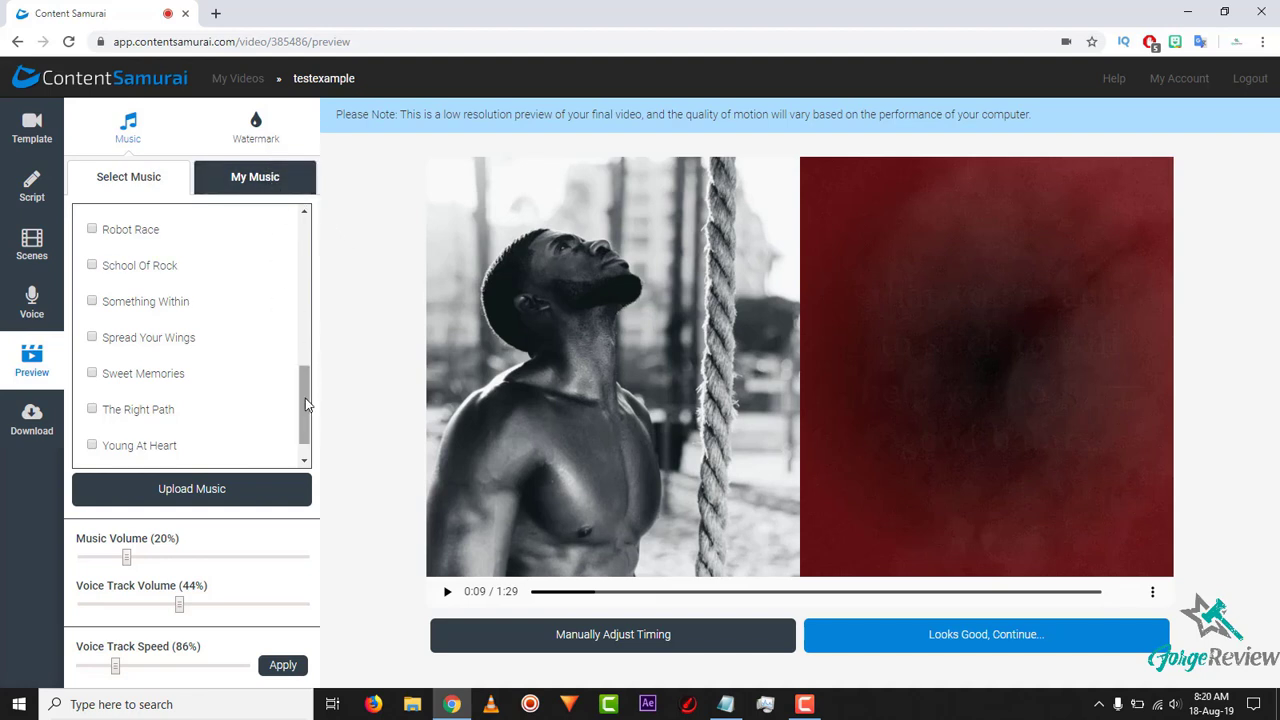
# - Switch the voice track option to Music only and preview the video
pyautogui.scroll(1, 143, 333)
pyautogui.click(43, 314)
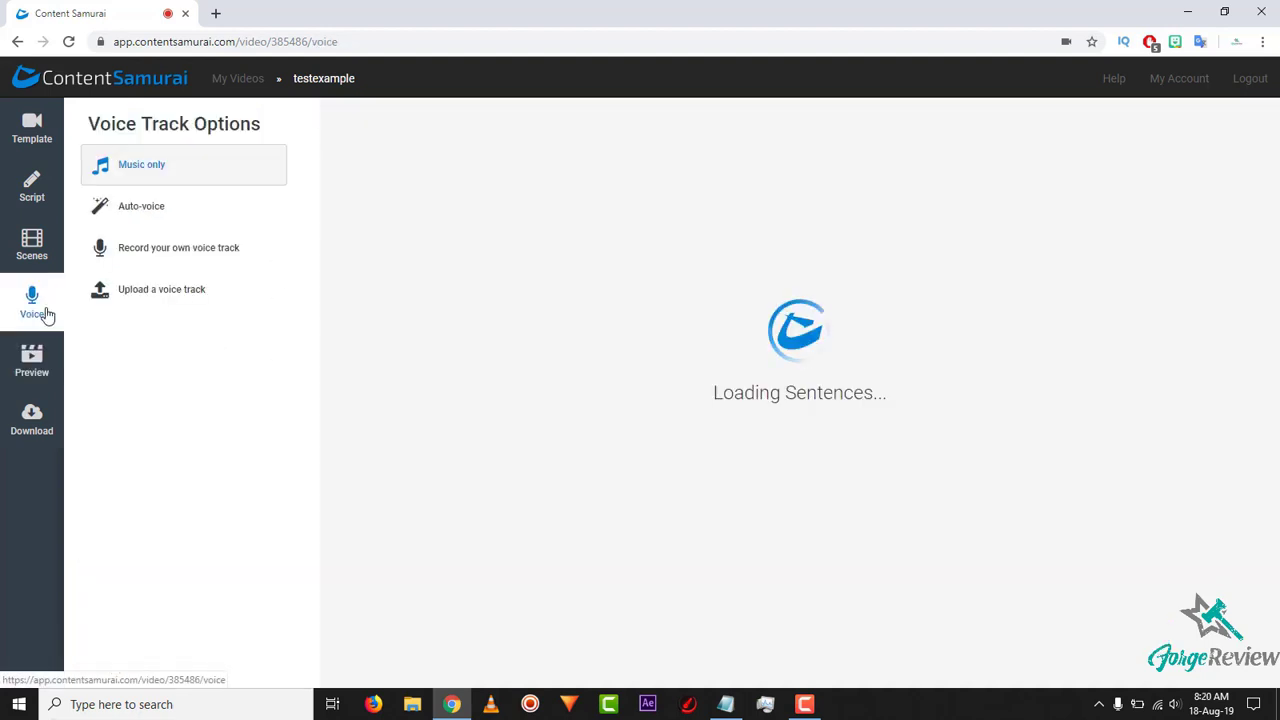
pyautogui.click(165, 182)
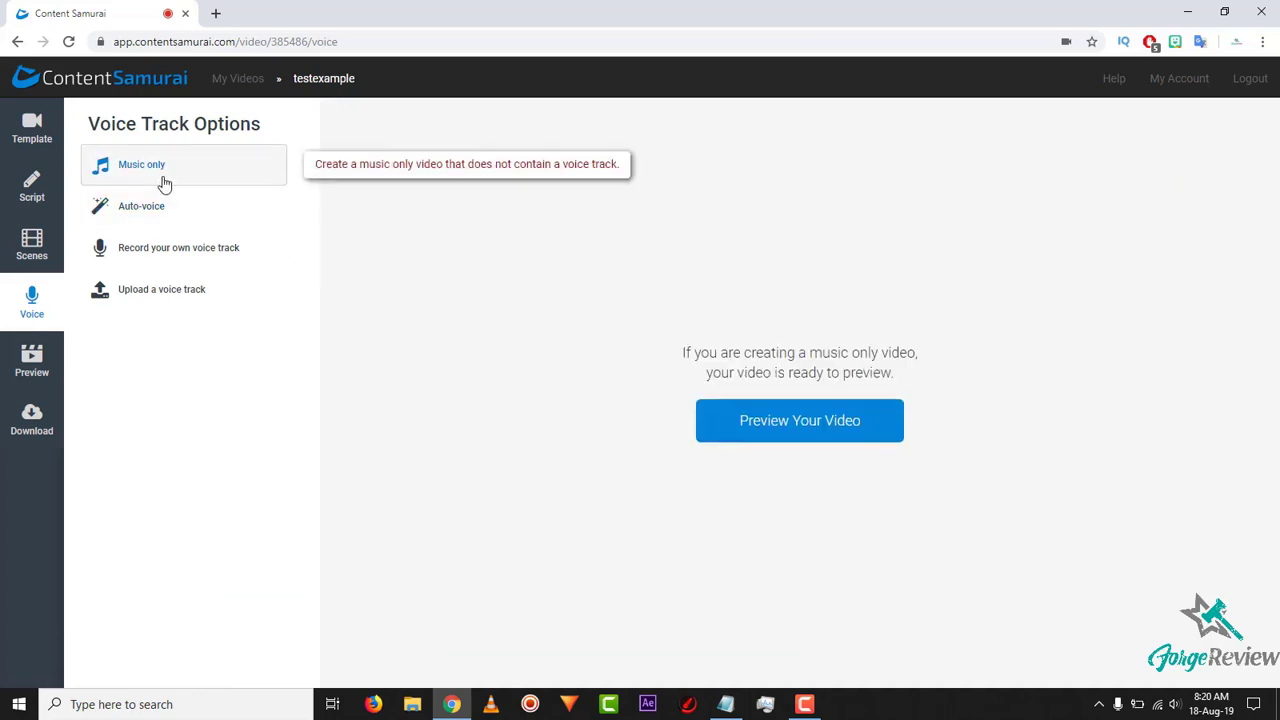
pyautogui.click(762, 437)
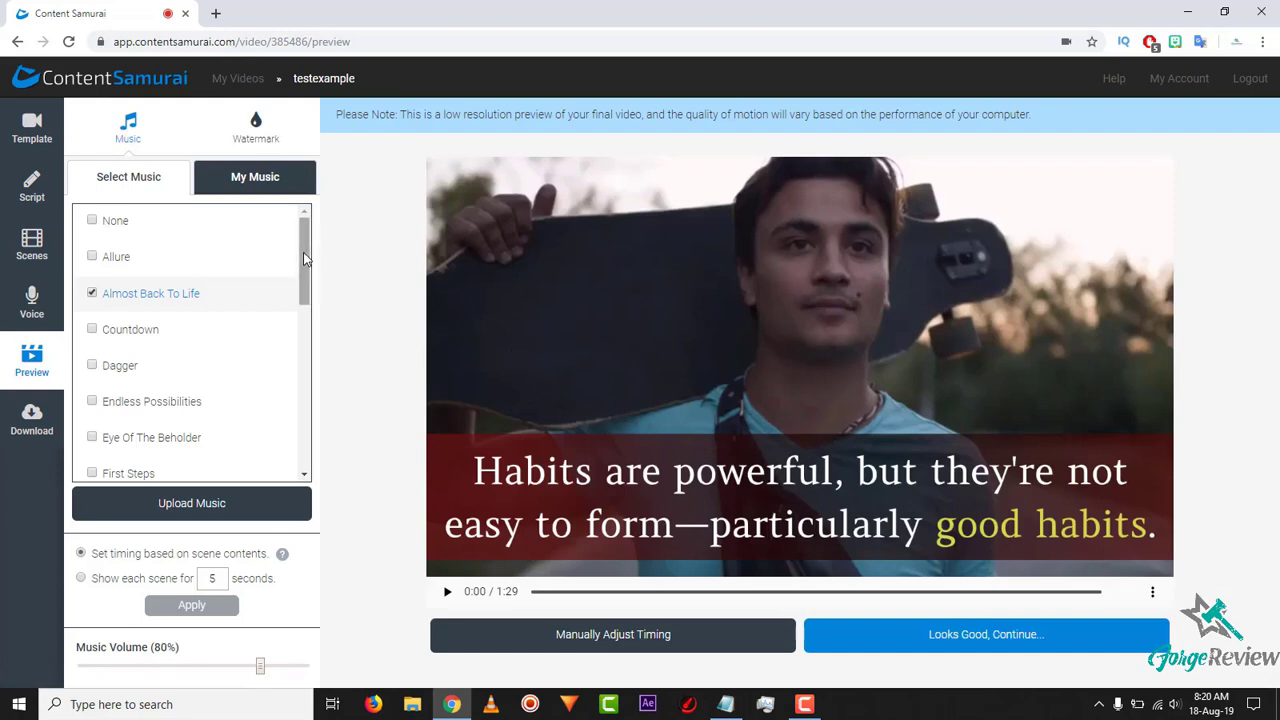
# - Play the Robot Race music sample and set the music volume to 44%
pyautogui.moveTo(305, 255); pyautogui.dragTo(308, 387)
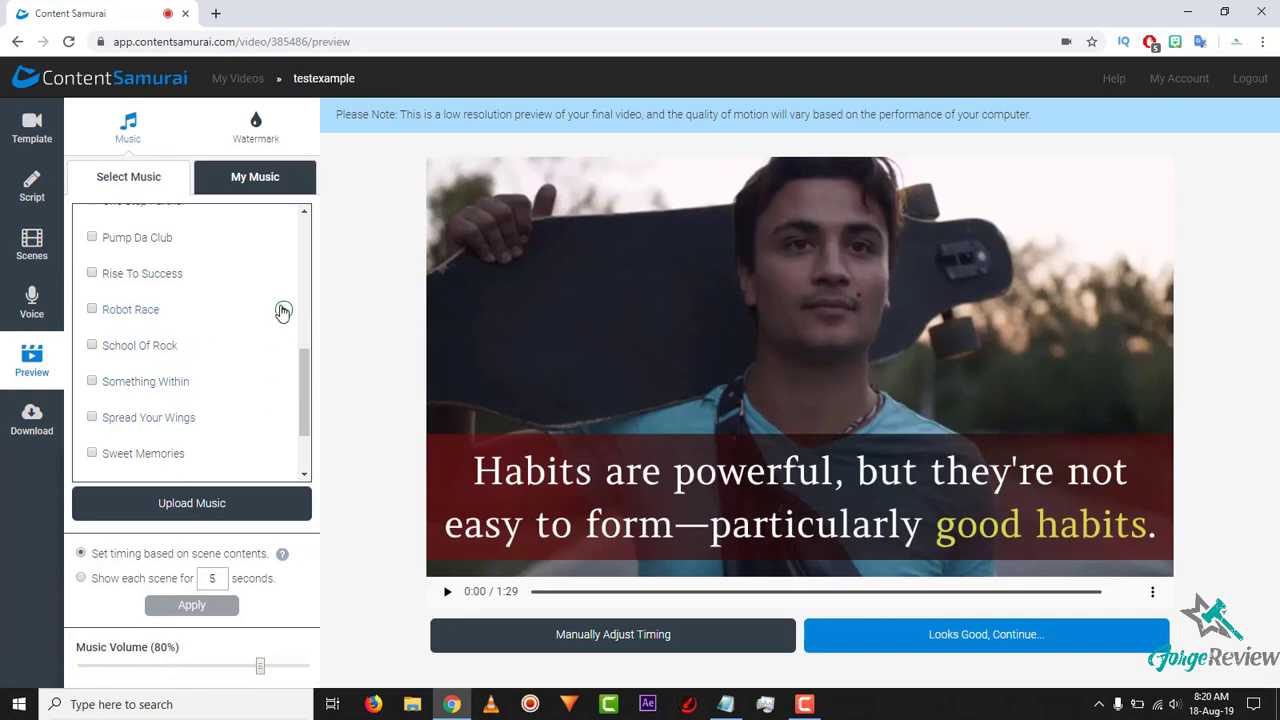
pyautogui.click(283, 312)
pyautogui.click(283, 311)
pyautogui.moveTo(259, 665); pyautogui.dragTo(181, 665)
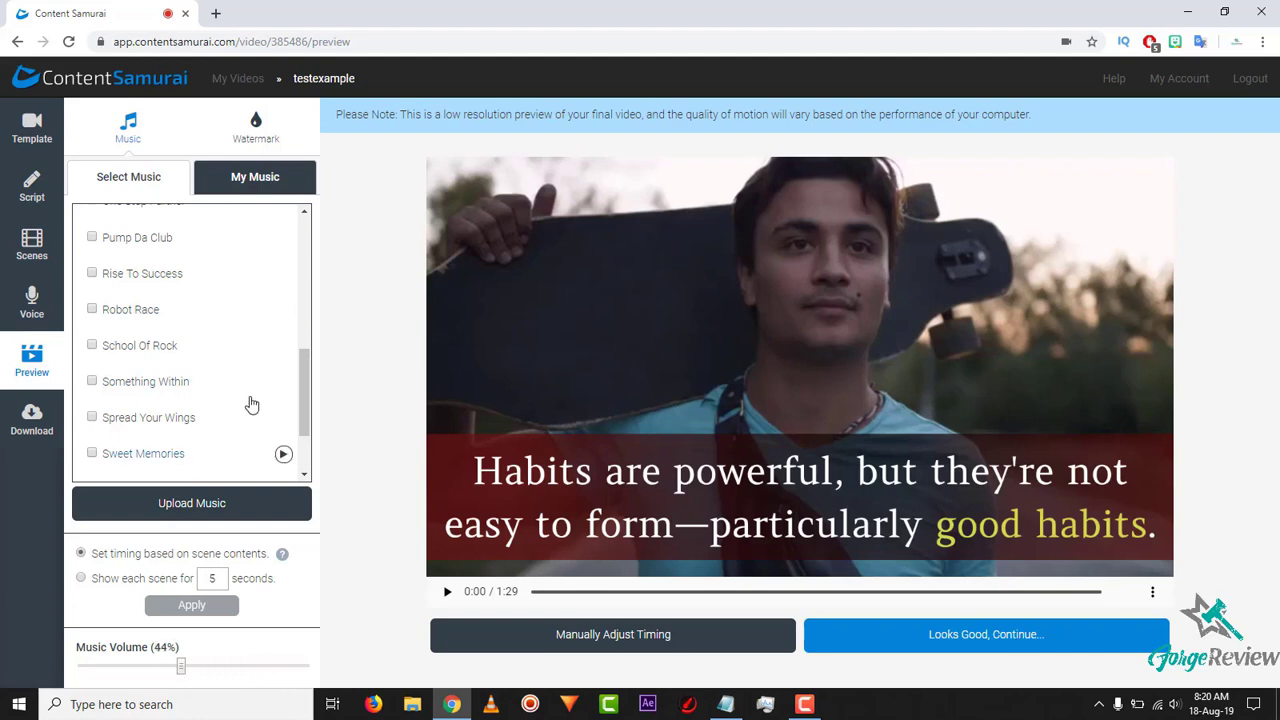
# - Sample the Something Within track and select it as the video's music, then check the uploaded music list
pyautogui.click(284, 384)
pyautogui.click(284, 384)
pyautogui.click(284, 384)
pyautogui.click(92, 381)
pyautogui.click(255, 176)
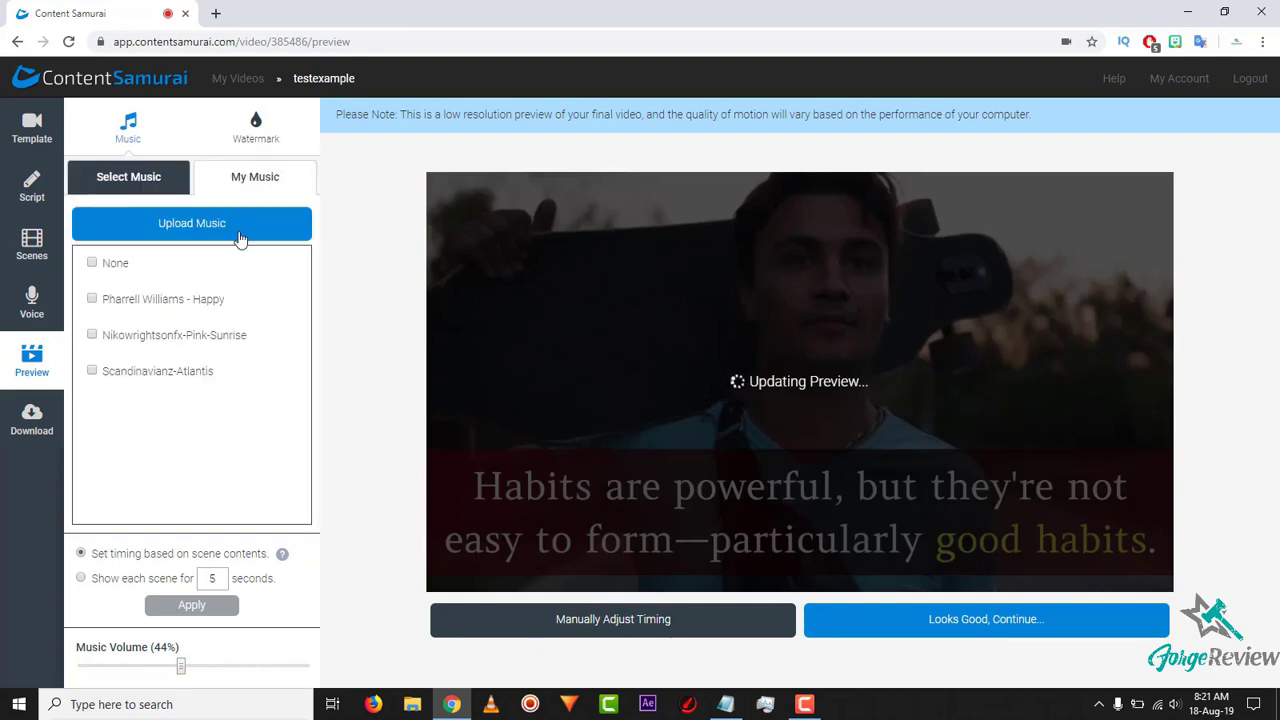
pyautogui.click(141, 180)
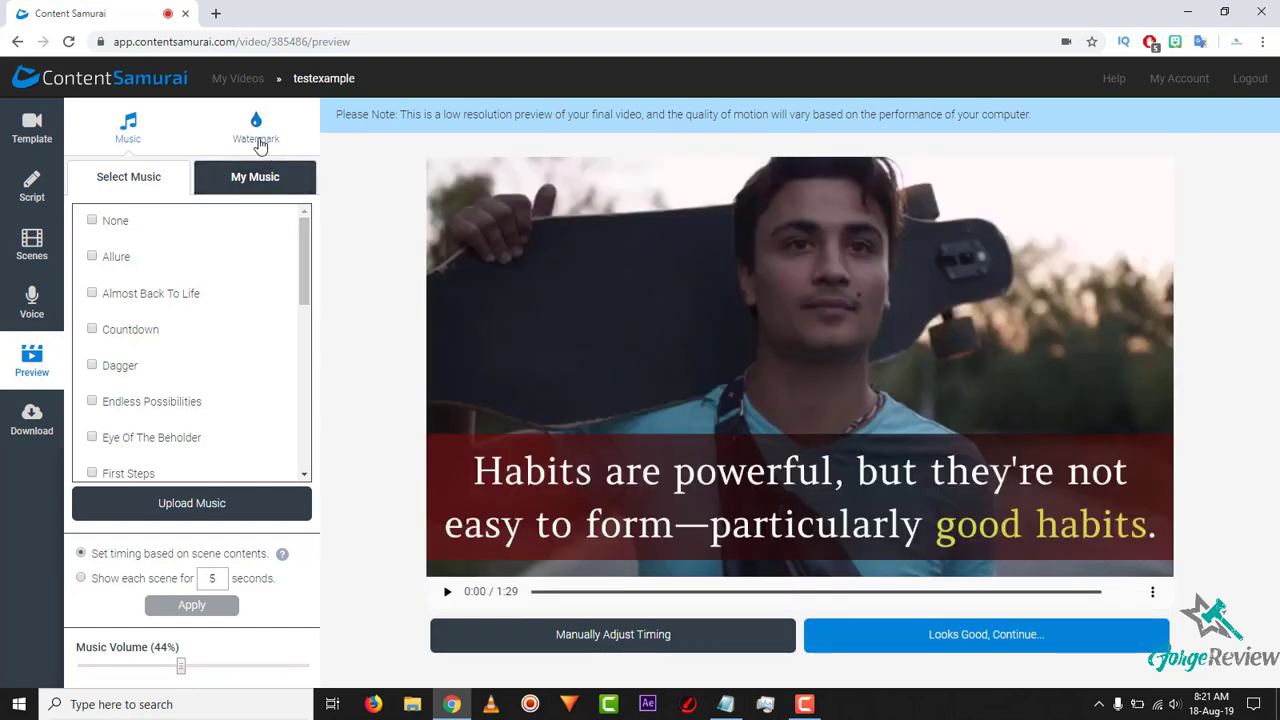
# - Create a new watermark titled ex1 using the Forge-Review image from the Desktop
pyautogui.click(259, 146)
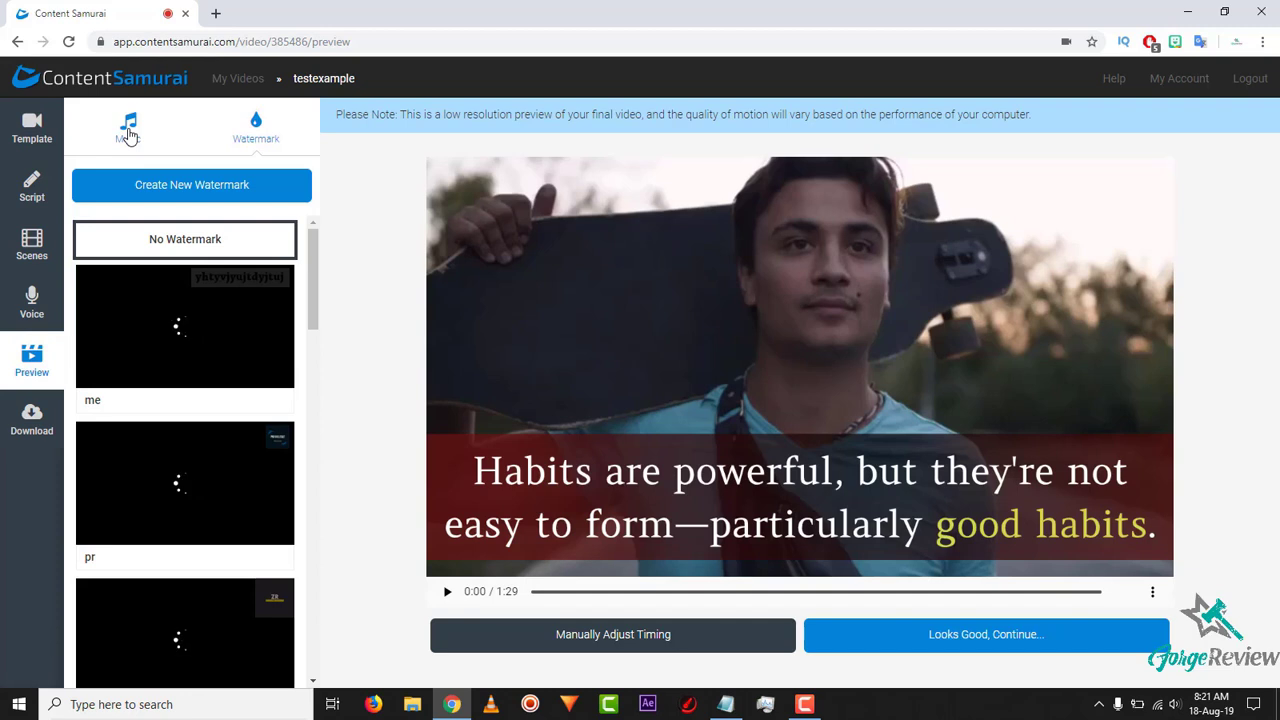
pyautogui.click(208, 185)
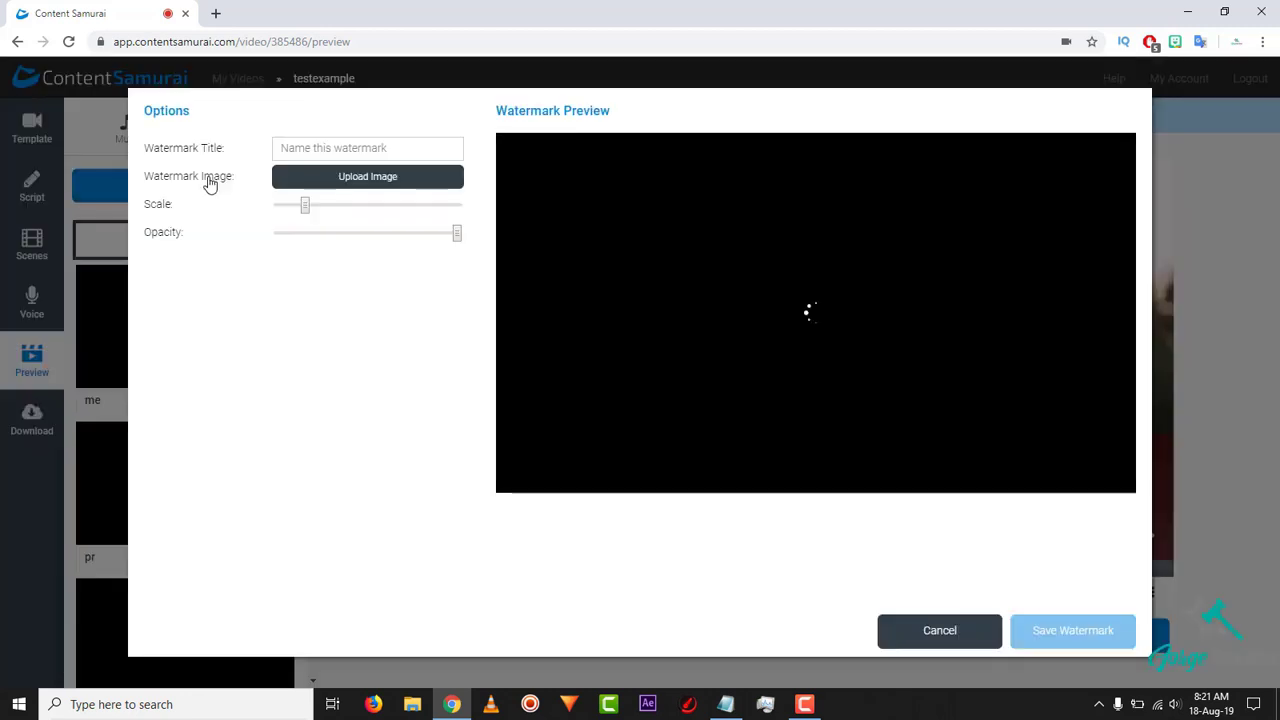
pyautogui.click(345, 182)
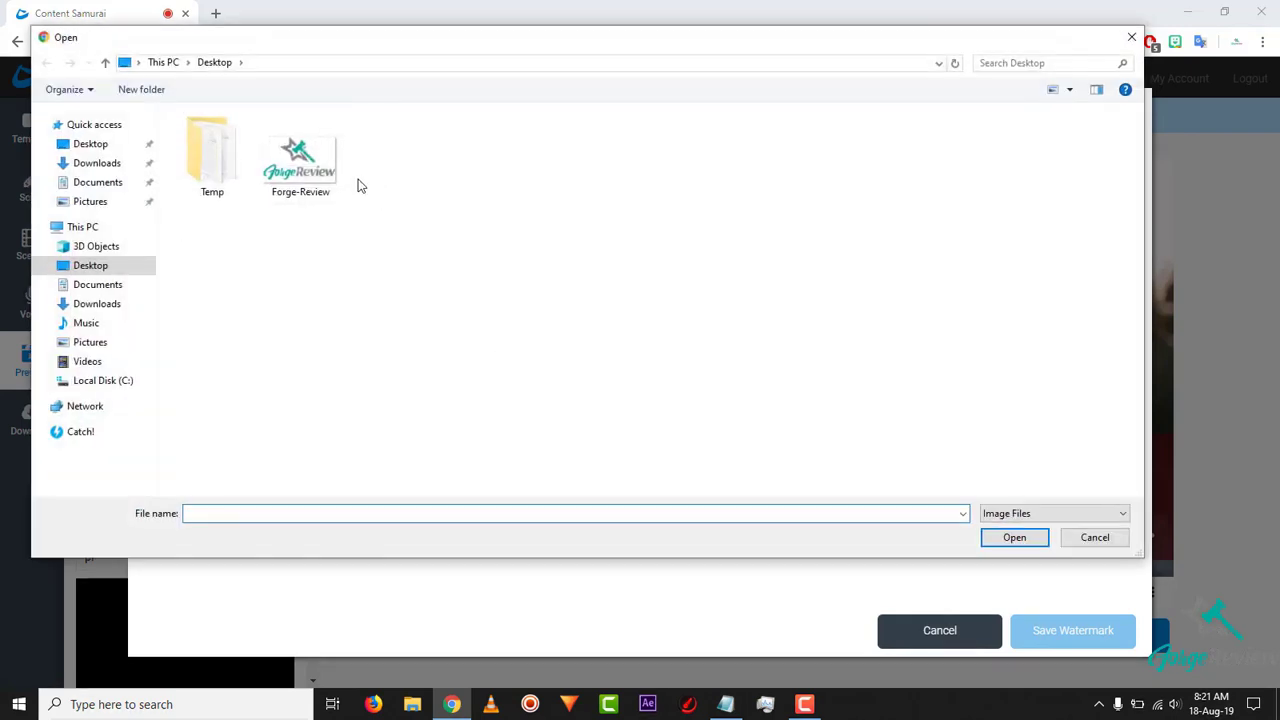
pyautogui.doubleClick(301, 158)
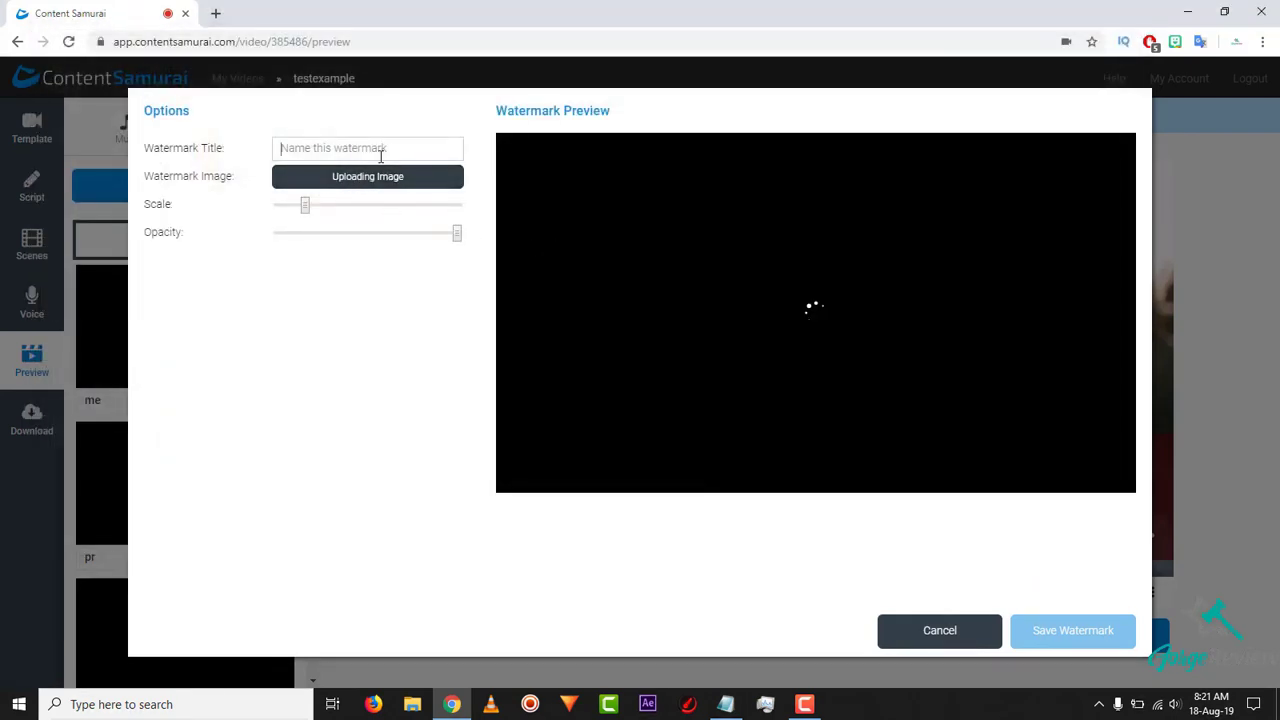
pyautogui.write('ex')
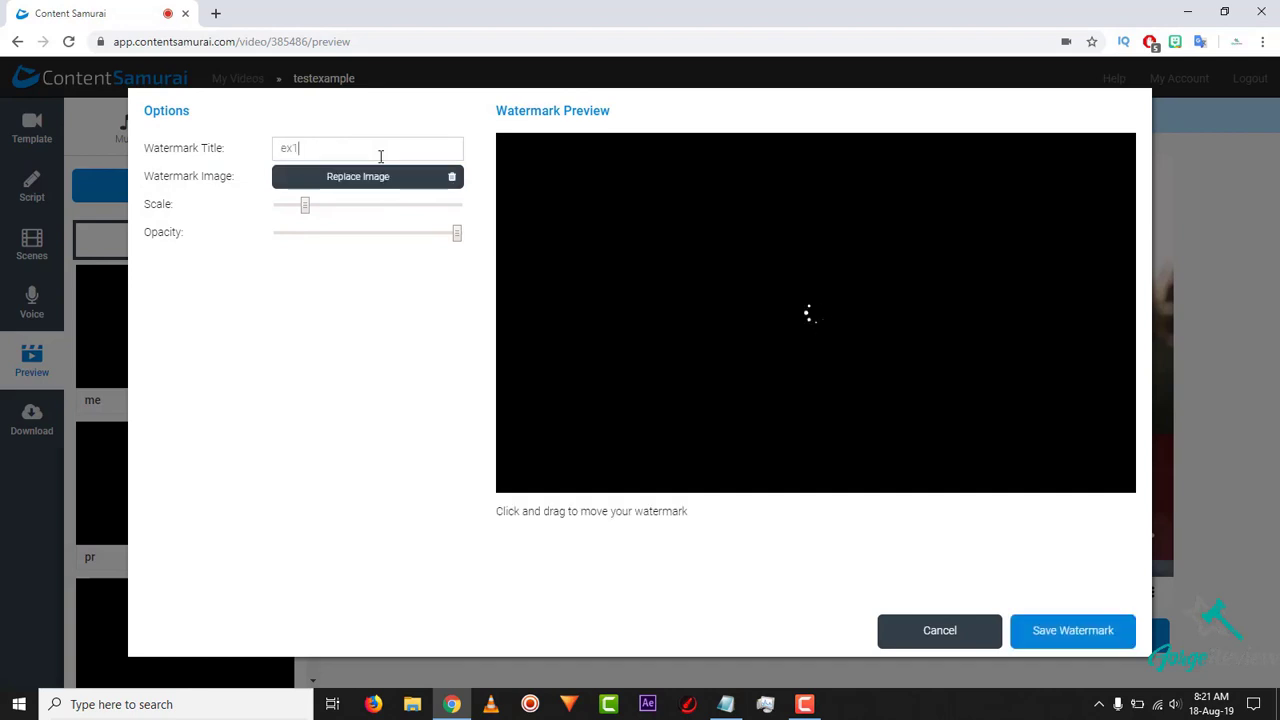
pyautogui.write('1')
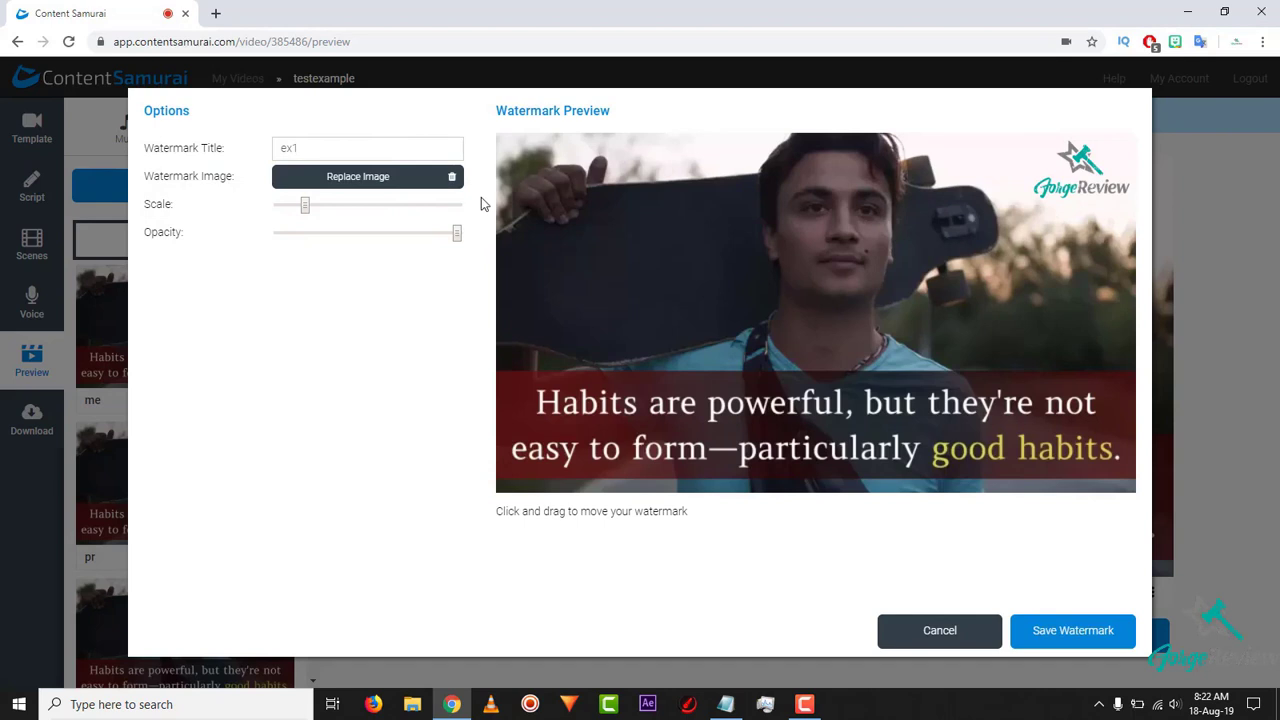
# - Place the watermark in the video frame's upper-right corner, lower its opacity to about half, and save it
pyautogui.moveTo(1085, 160); pyautogui.dragTo(614, 265)
pyautogui.moveTo(679, 441); pyautogui.dragTo(1083, 155)
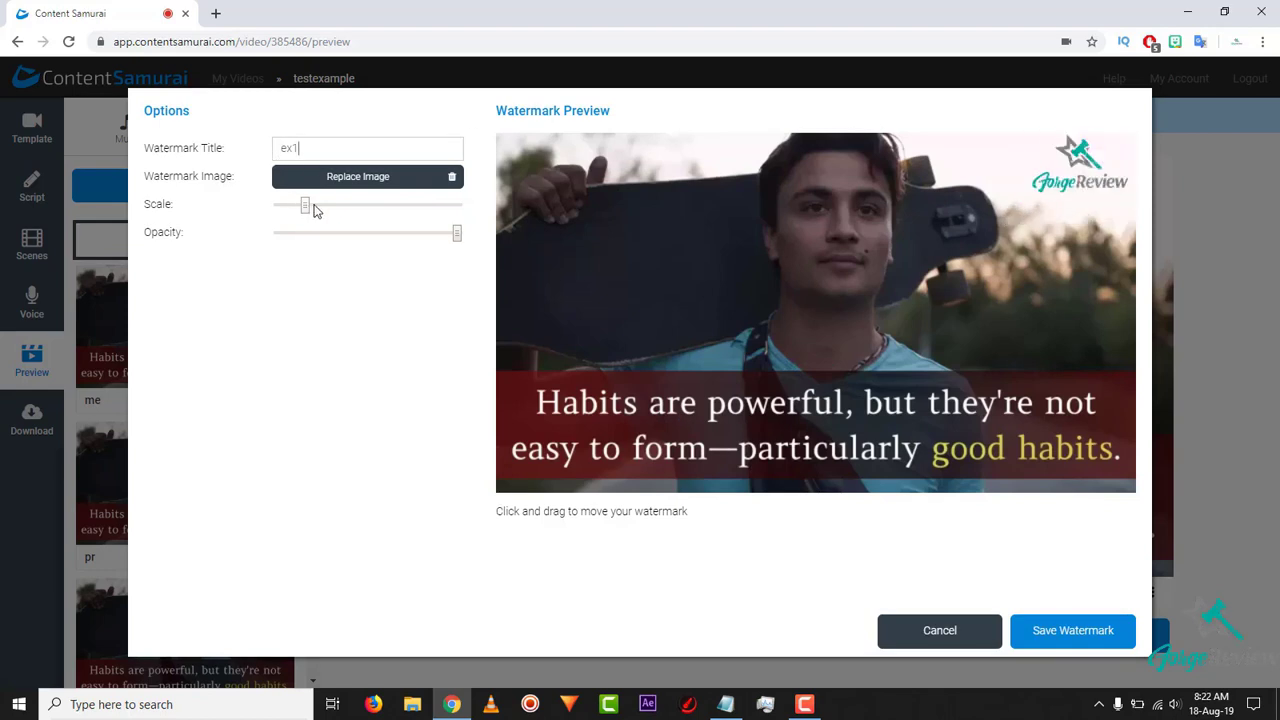
pyautogui.moveTo(314, 208)
pyautogui.mouseDown()
pyautogui.moveTo(443, 203)
pyautogui.moveTo(307, 216)
pyautogui.mouseUp()
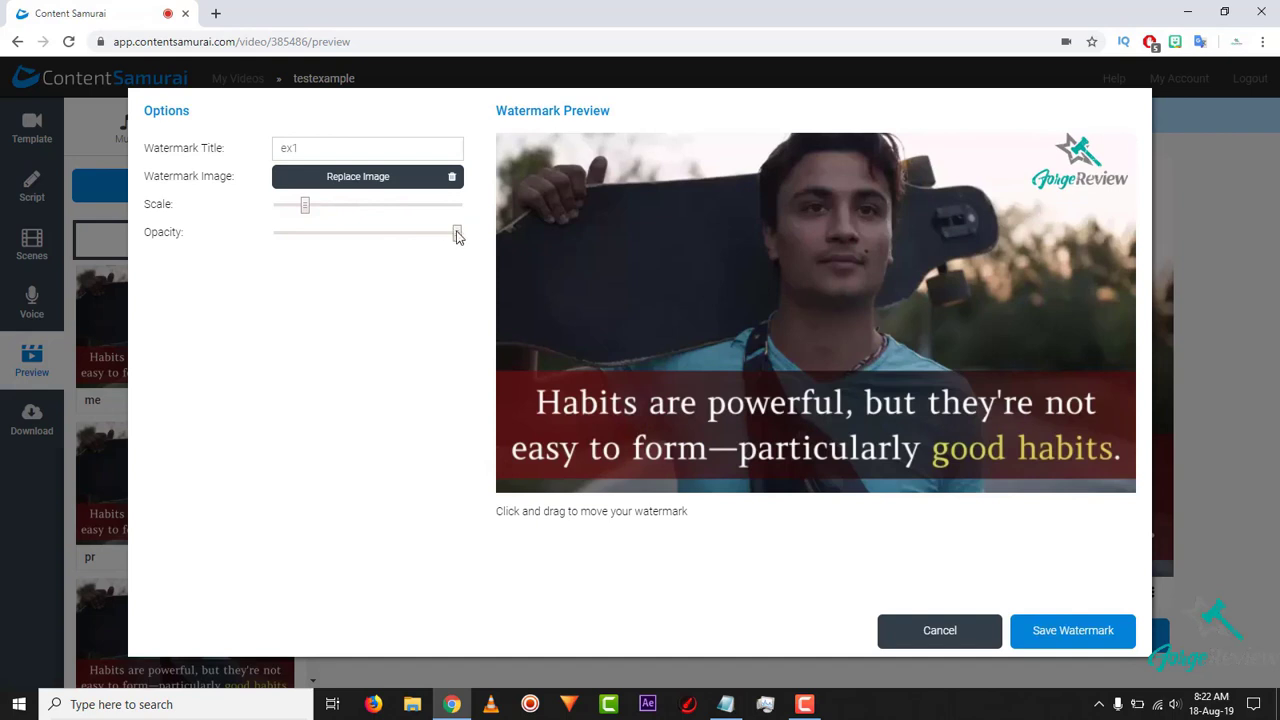
pyautogui.moveTo(455, 236); pyautogui.dragTo(403, 246)
pyautogui.moveTo(392, 241); pyautogui.dragTo(373, 246)
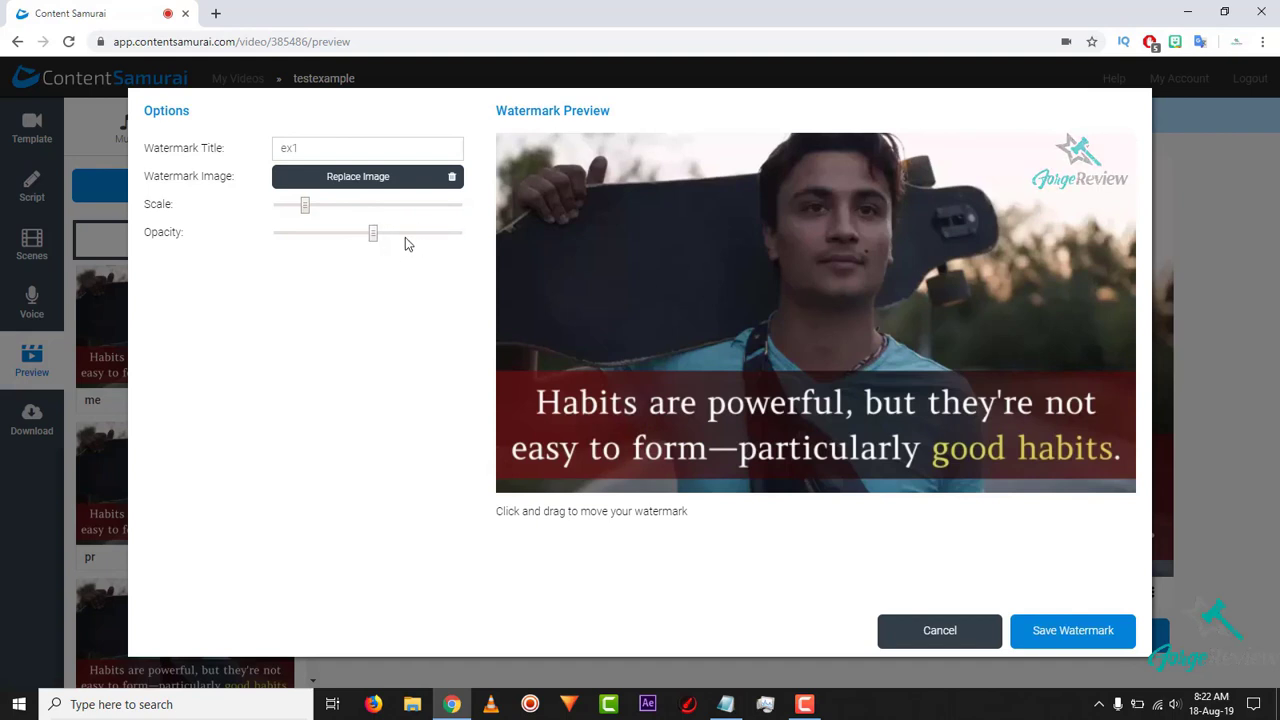
pyautogui.click(381, 233)
pyautogui.click(1045, 633)
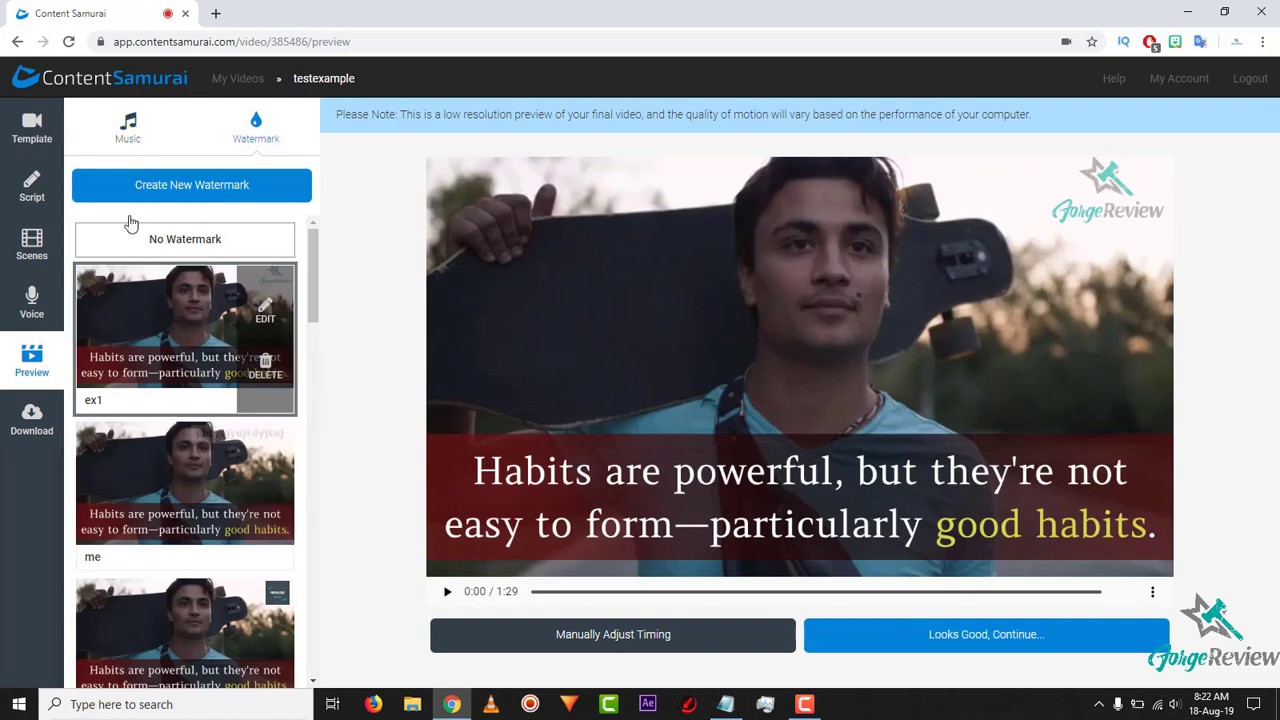
# - Accept the preview and start generating the final video
pyautogui.click(130, 130)
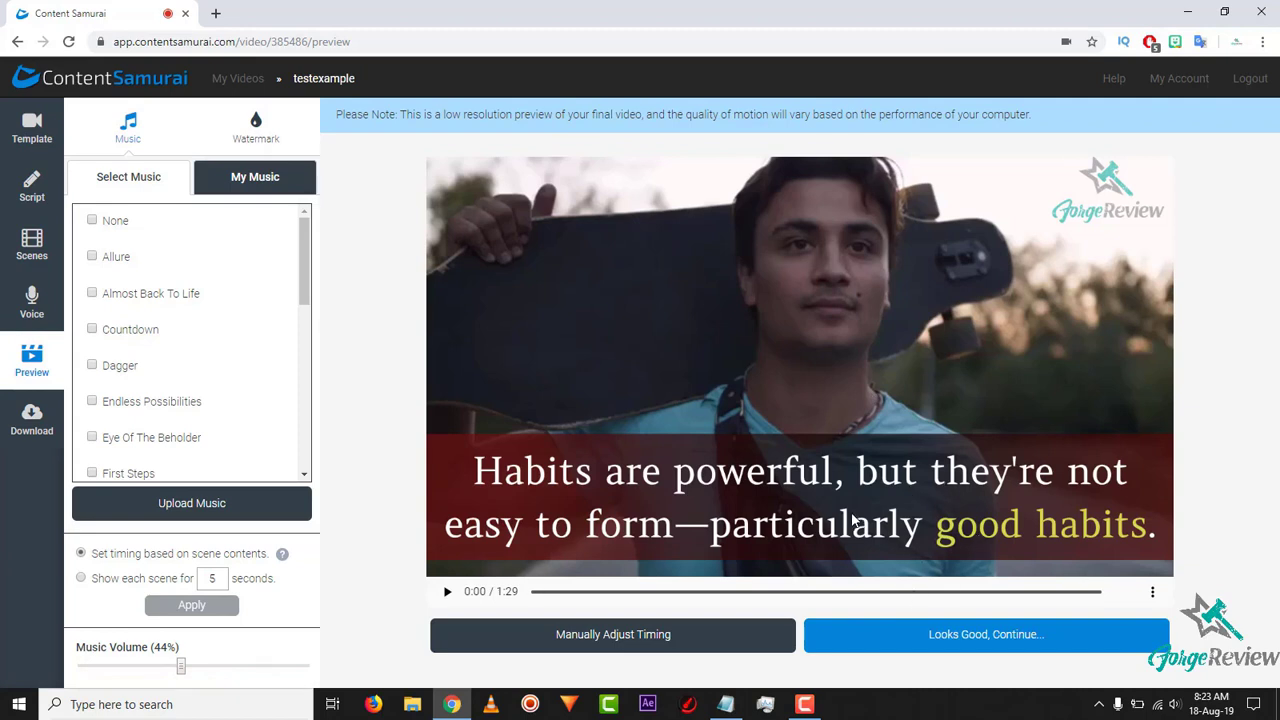
pyautogui.click(1021, 641)
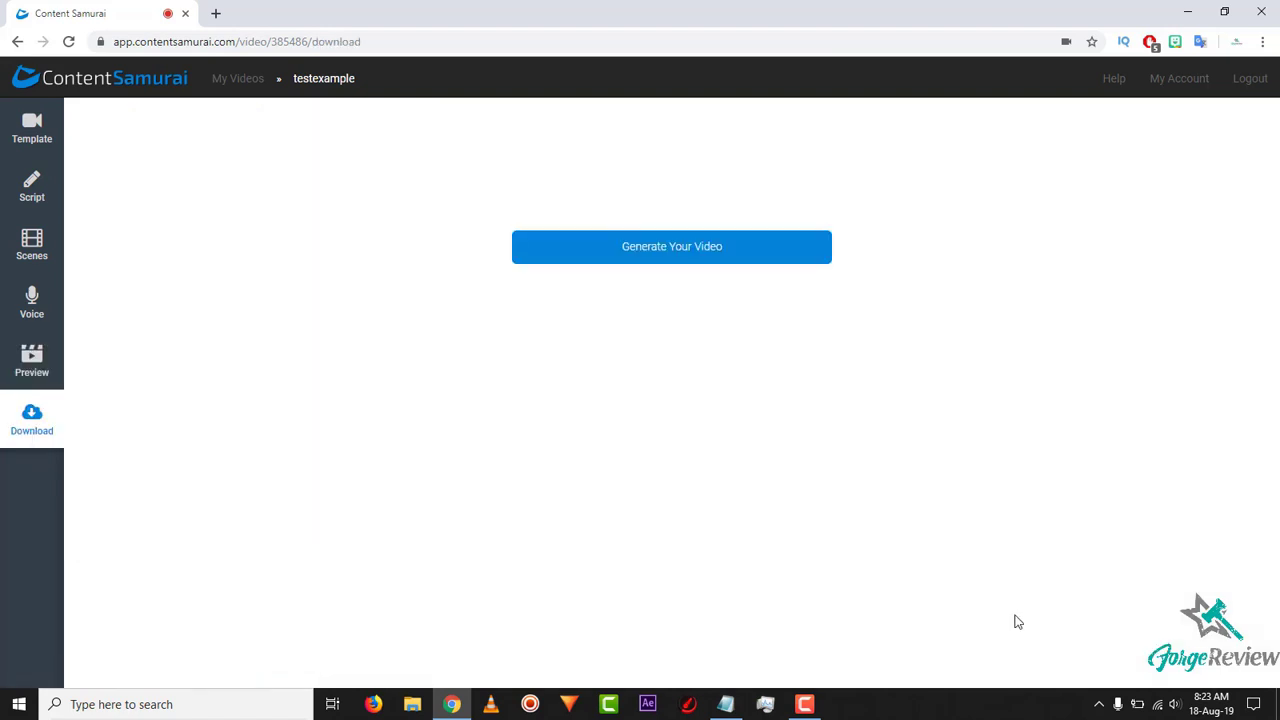
pyautogui.click(690, 257)
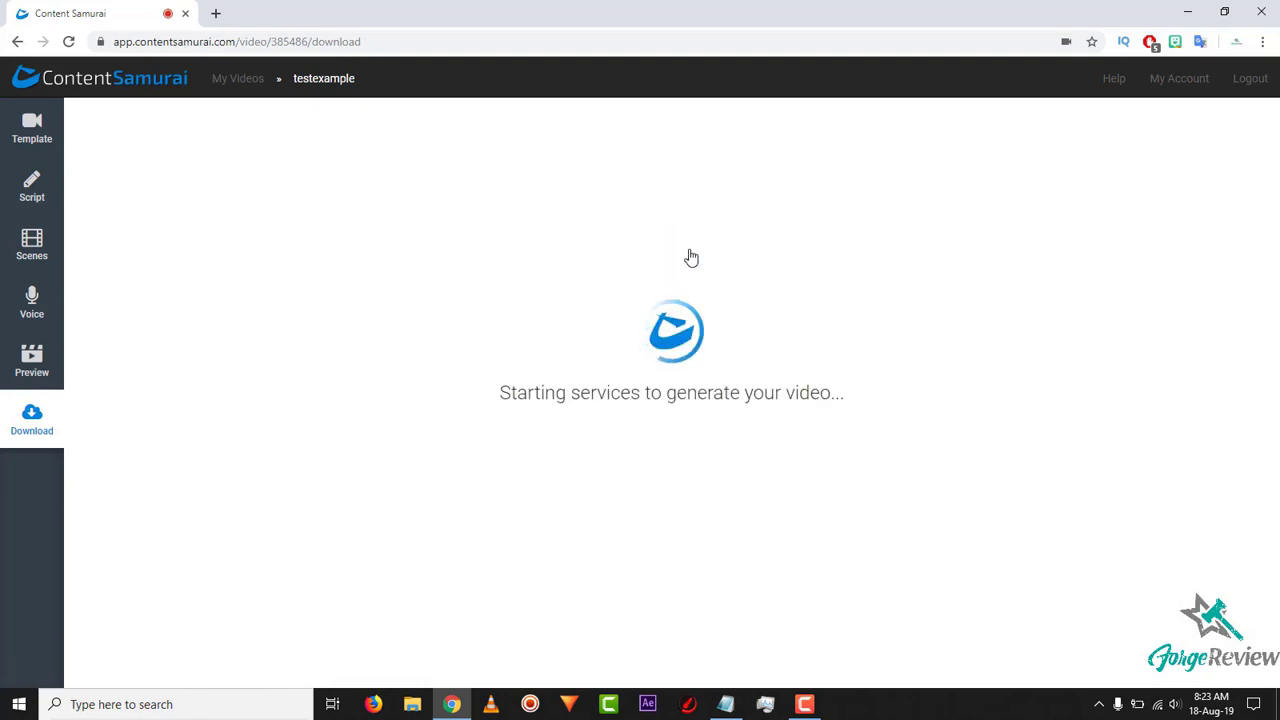